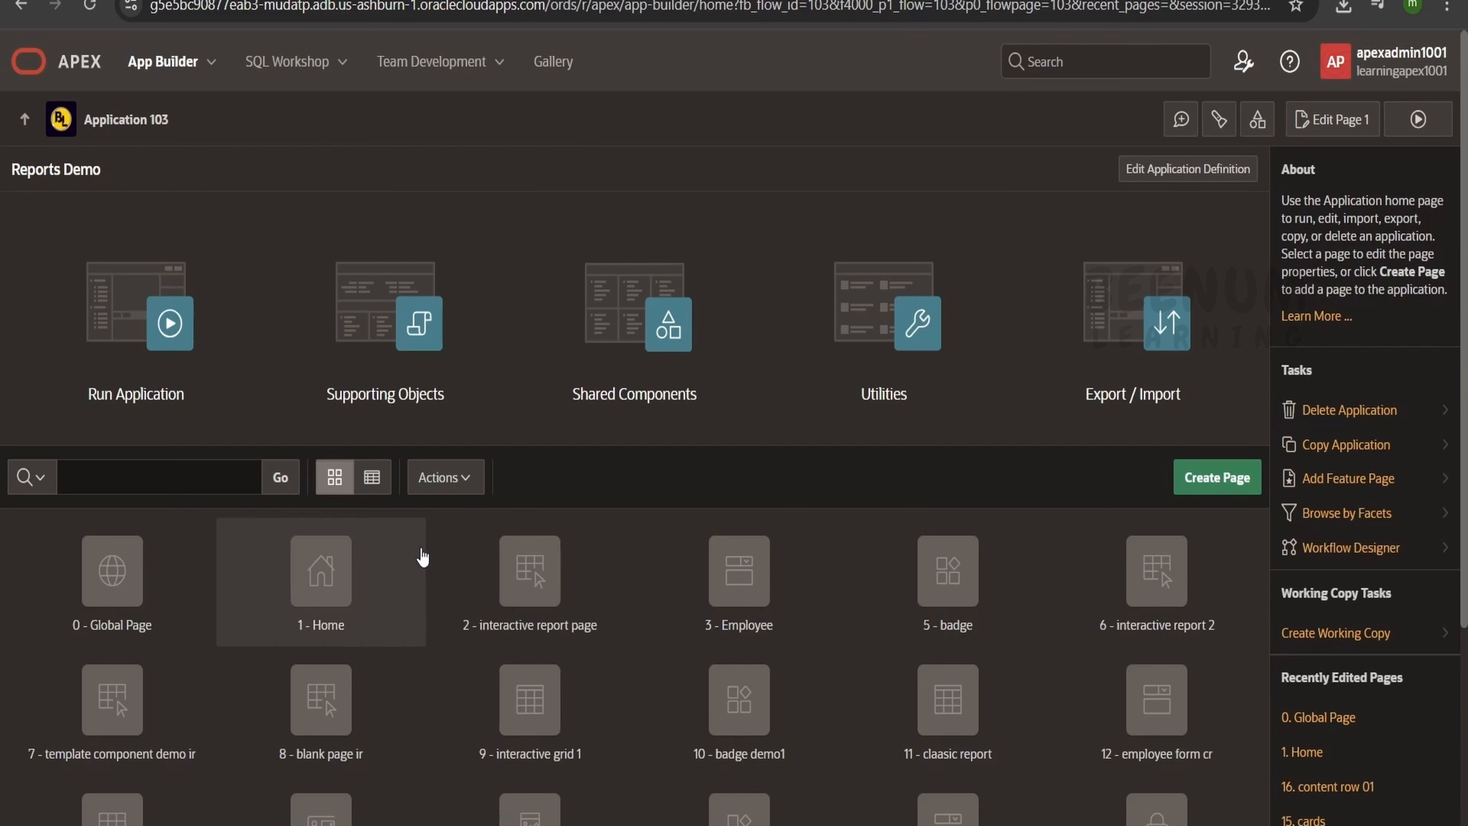
# Display the application's pages as a report list and return them to icon view.
pyautogui.click(374, 492)
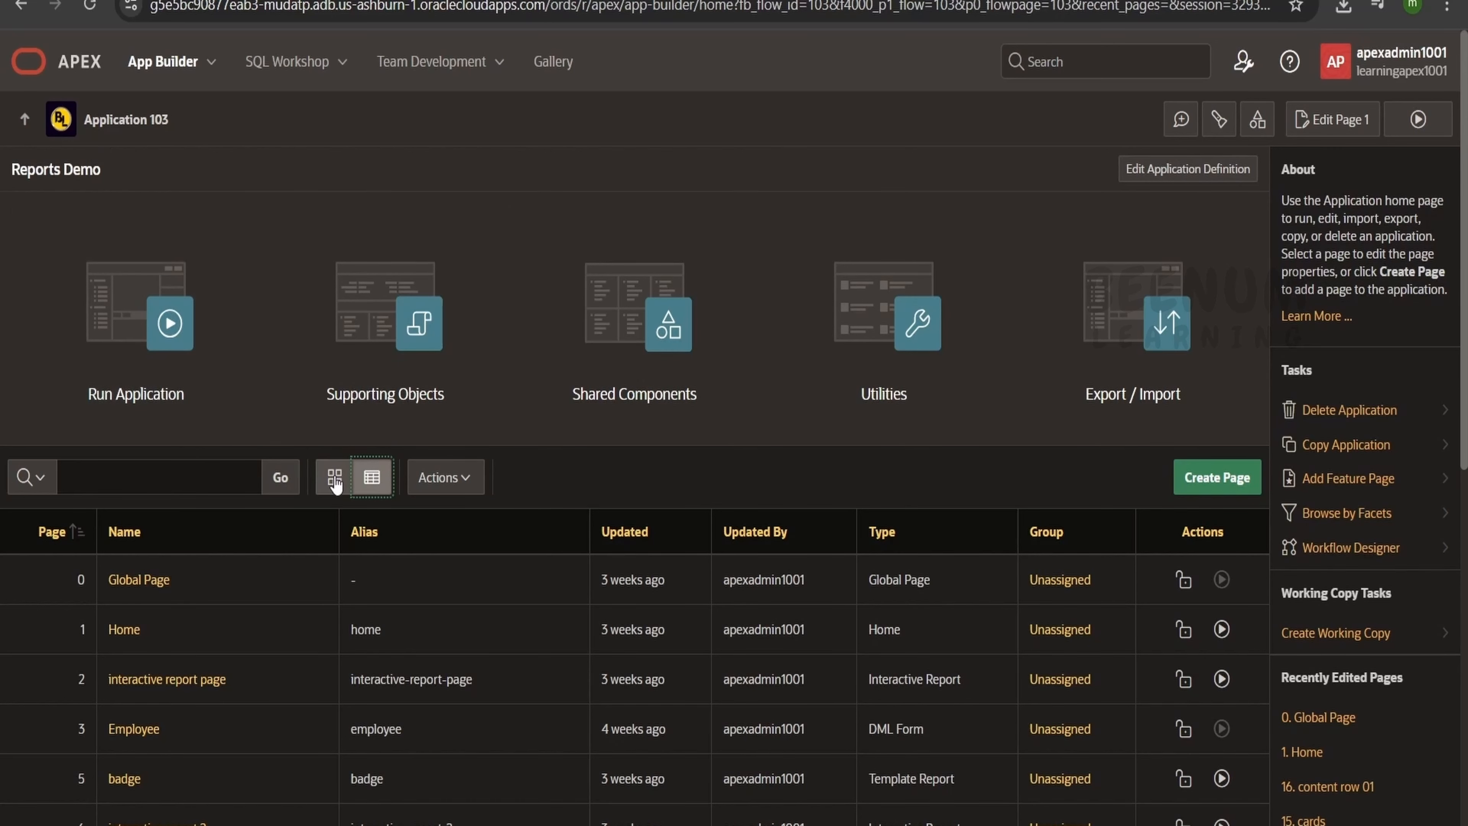
pyautogui.click(335, 477)
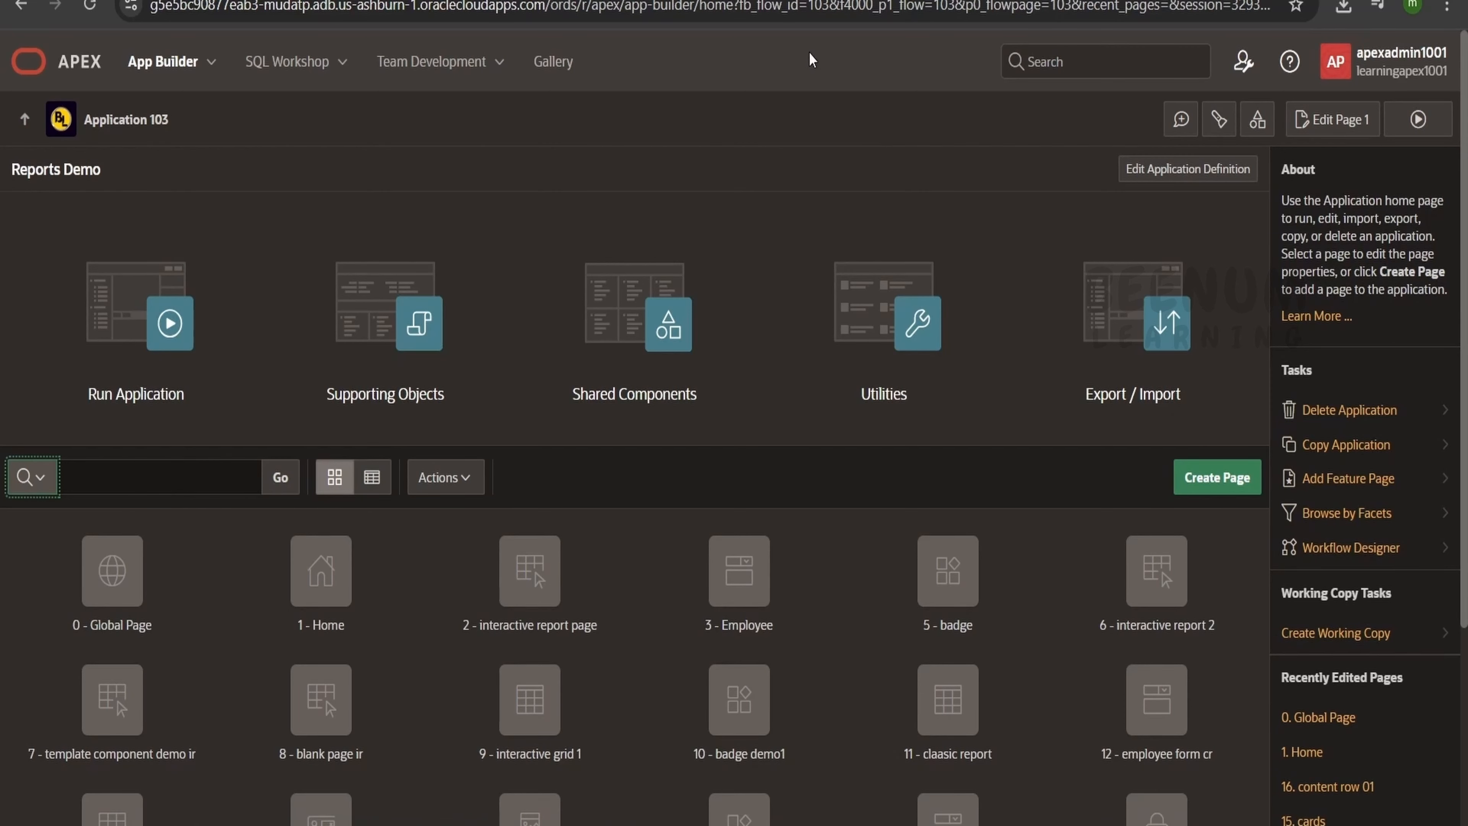
# Switch to the APEX documentation on working copies and review the merge process, unsupported component types and limitations.
pyautogui.click(752, 1)
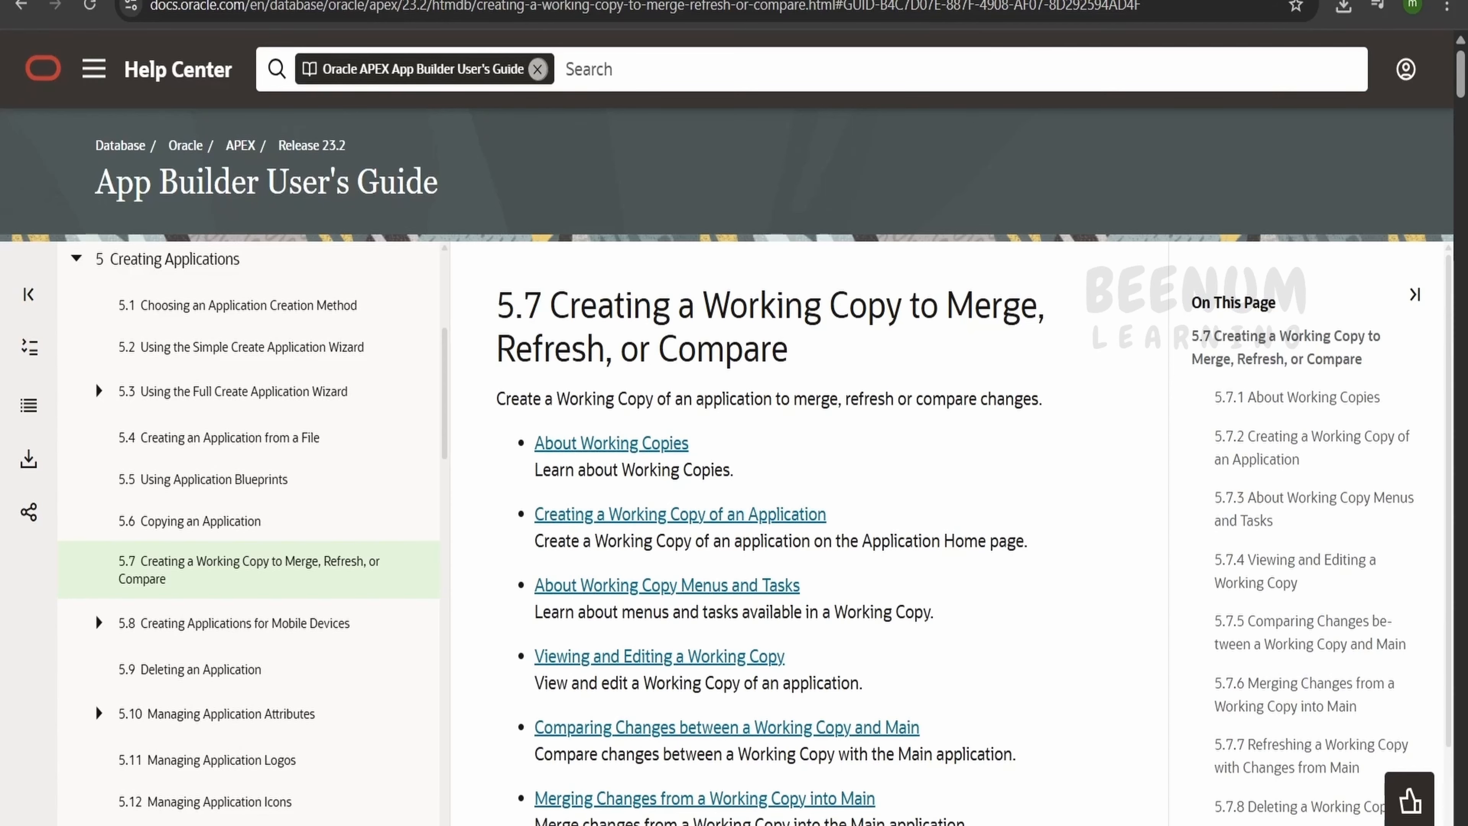
pyautogui.scroll(-10, 964, 49)
pyautogui.moveTo(495, 367); pyautogui.dragTo(985, 450)
pyautogui.scroll(9, 633, 353)
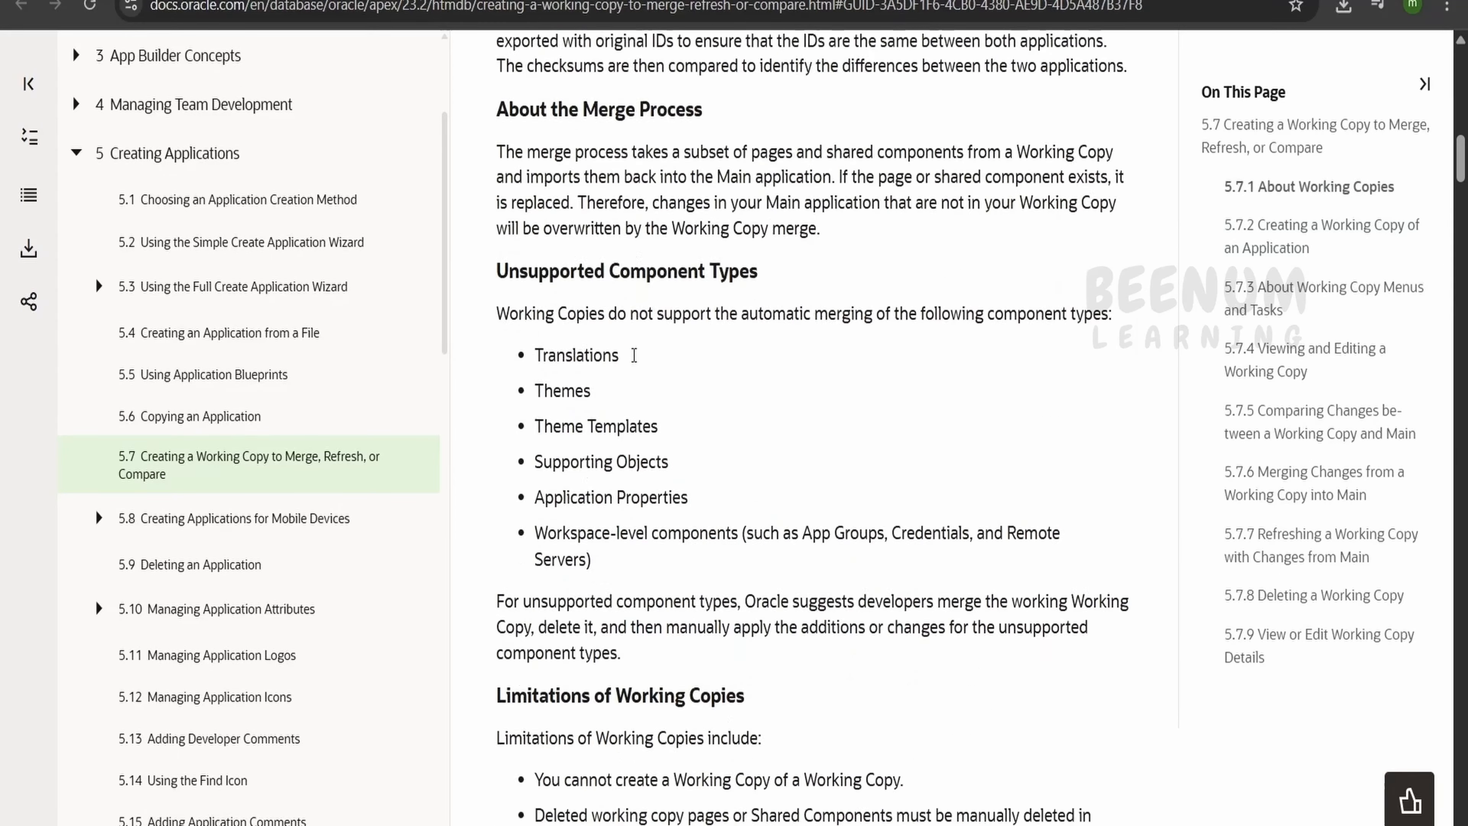
pyautogui.scroll(-5, 634, 353)
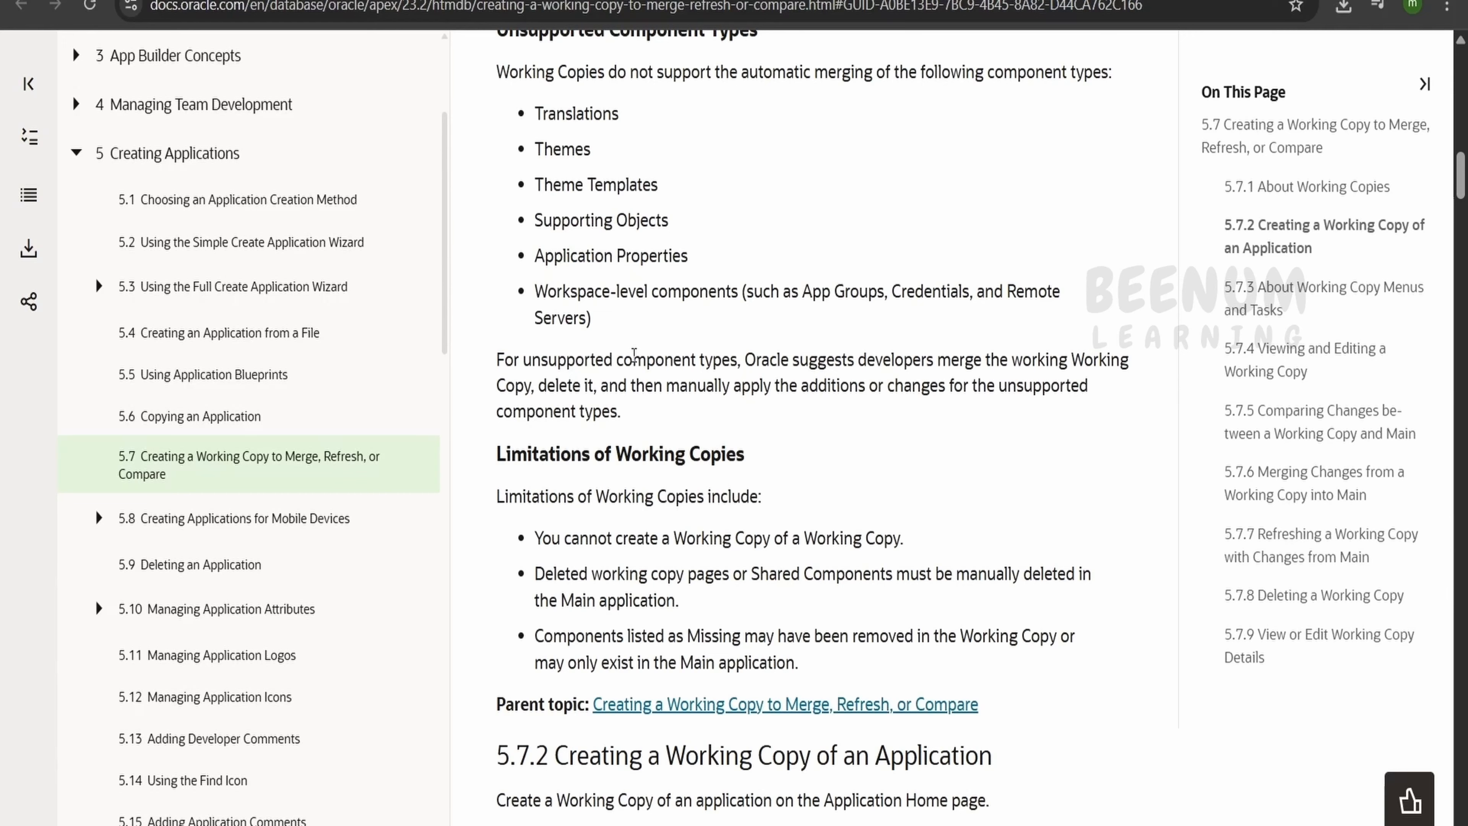
pyautogui.scroll(-2, 722, 431)
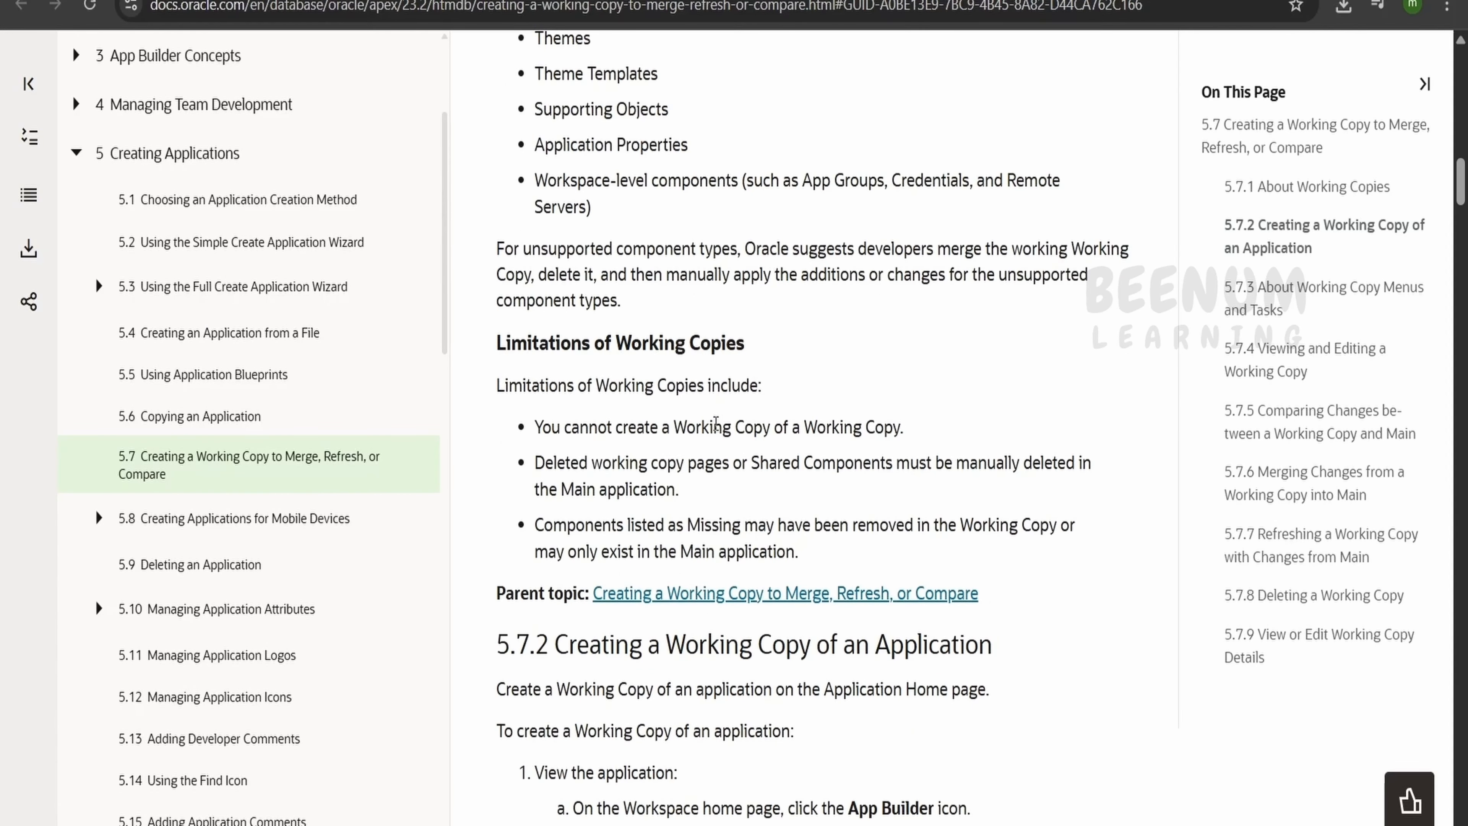
# Return to the Reports Demo application and create a working copy named copy-1001 with the description "1001 to work changes".
pyautogui.click(132, 1)
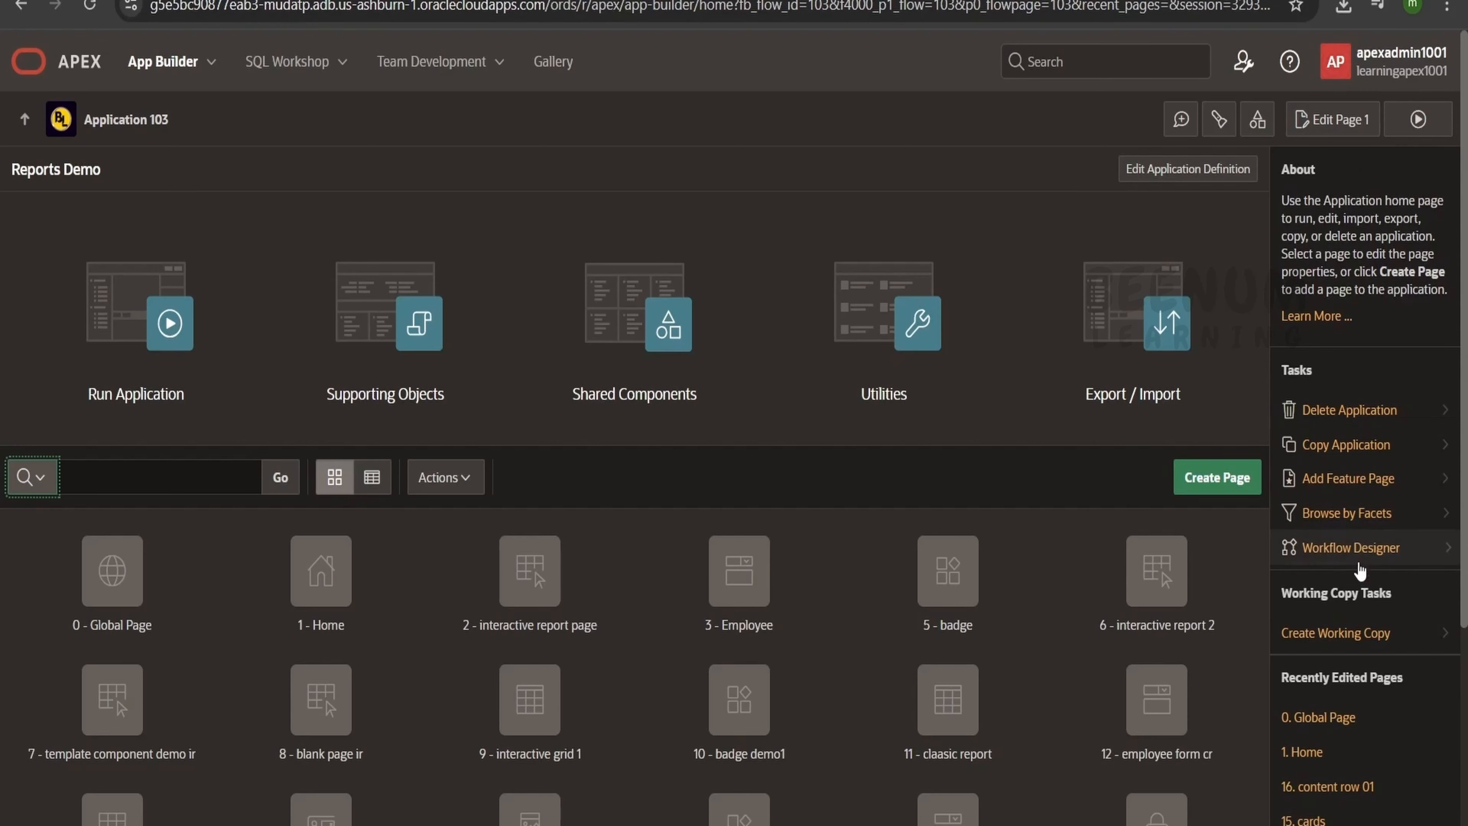
pyautogui.click(1342, 632)
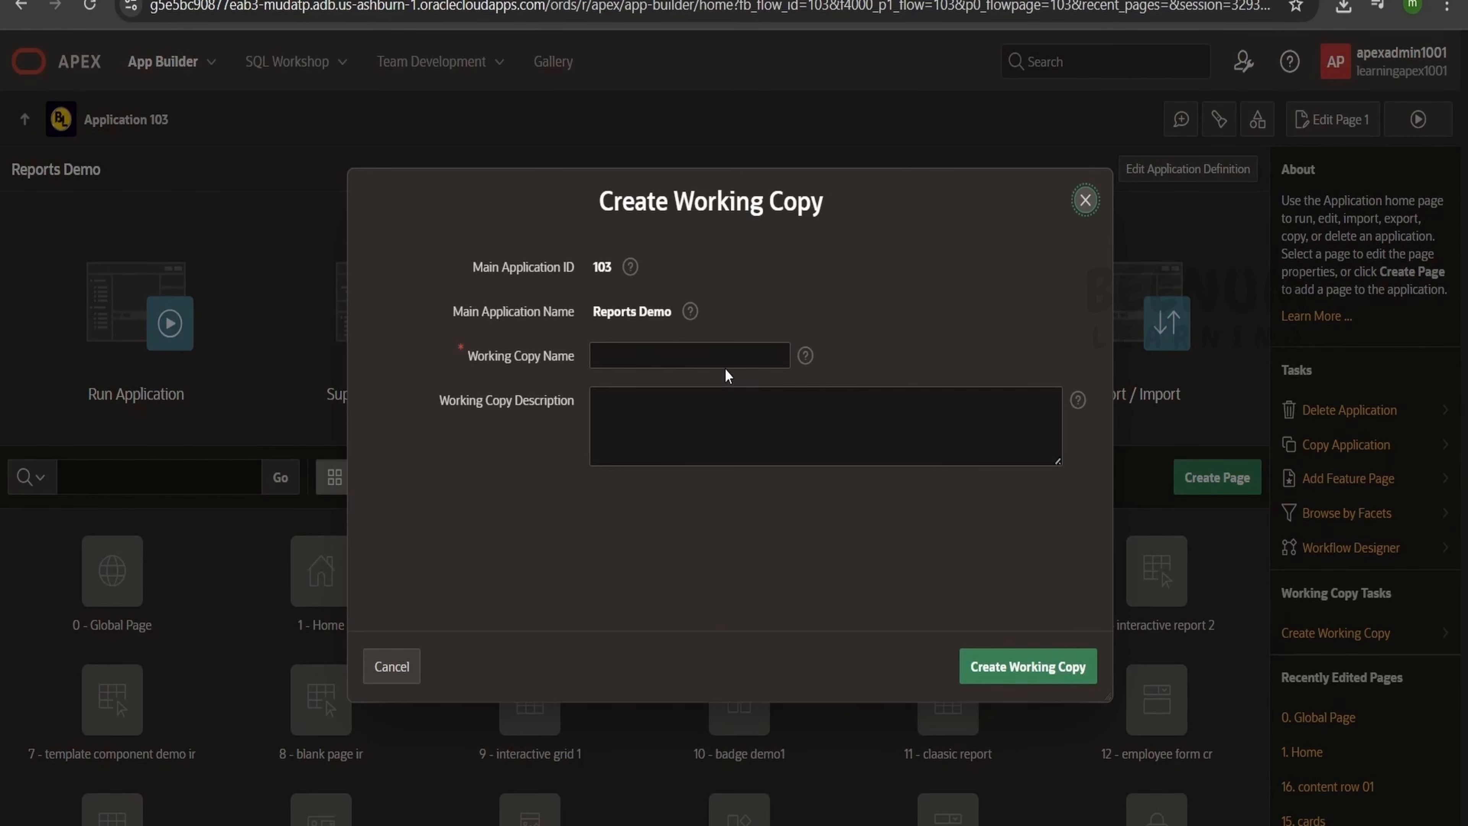
pyautogui.click(728, 359)
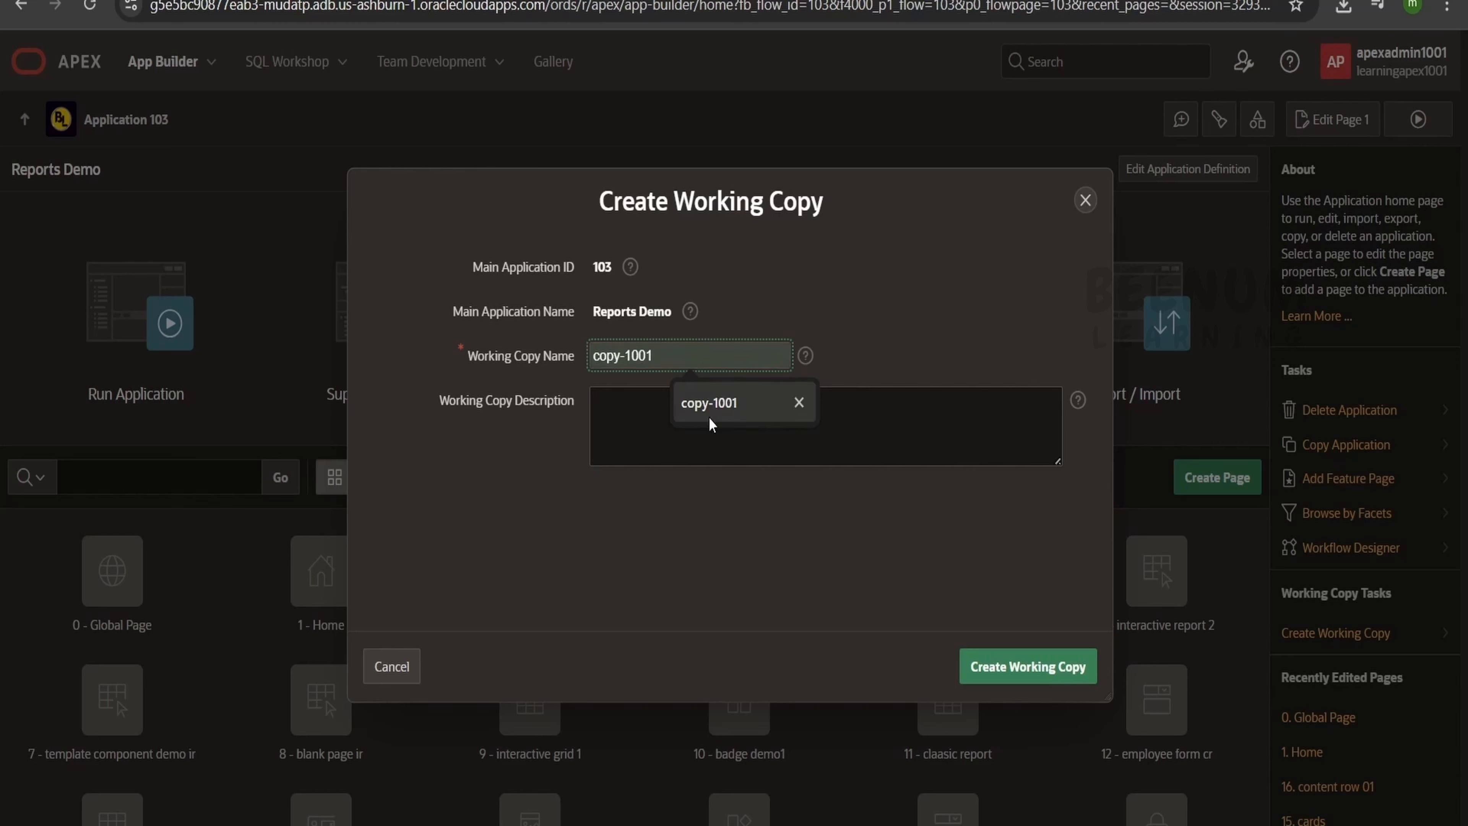
pyautogui.click(709, 403)
pyautogui.click(657, 417)
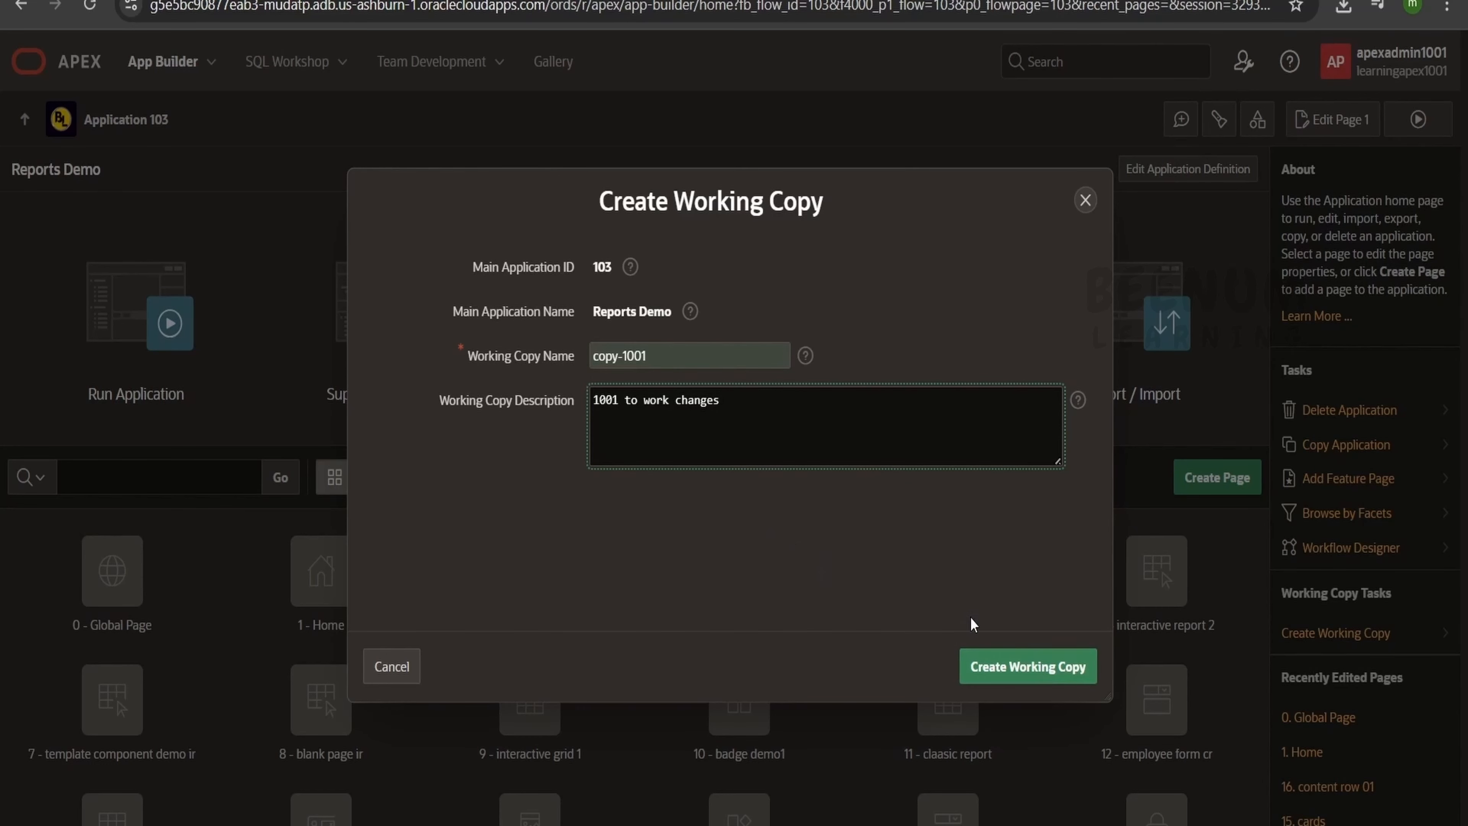
pyautogui.click(1030, 688)
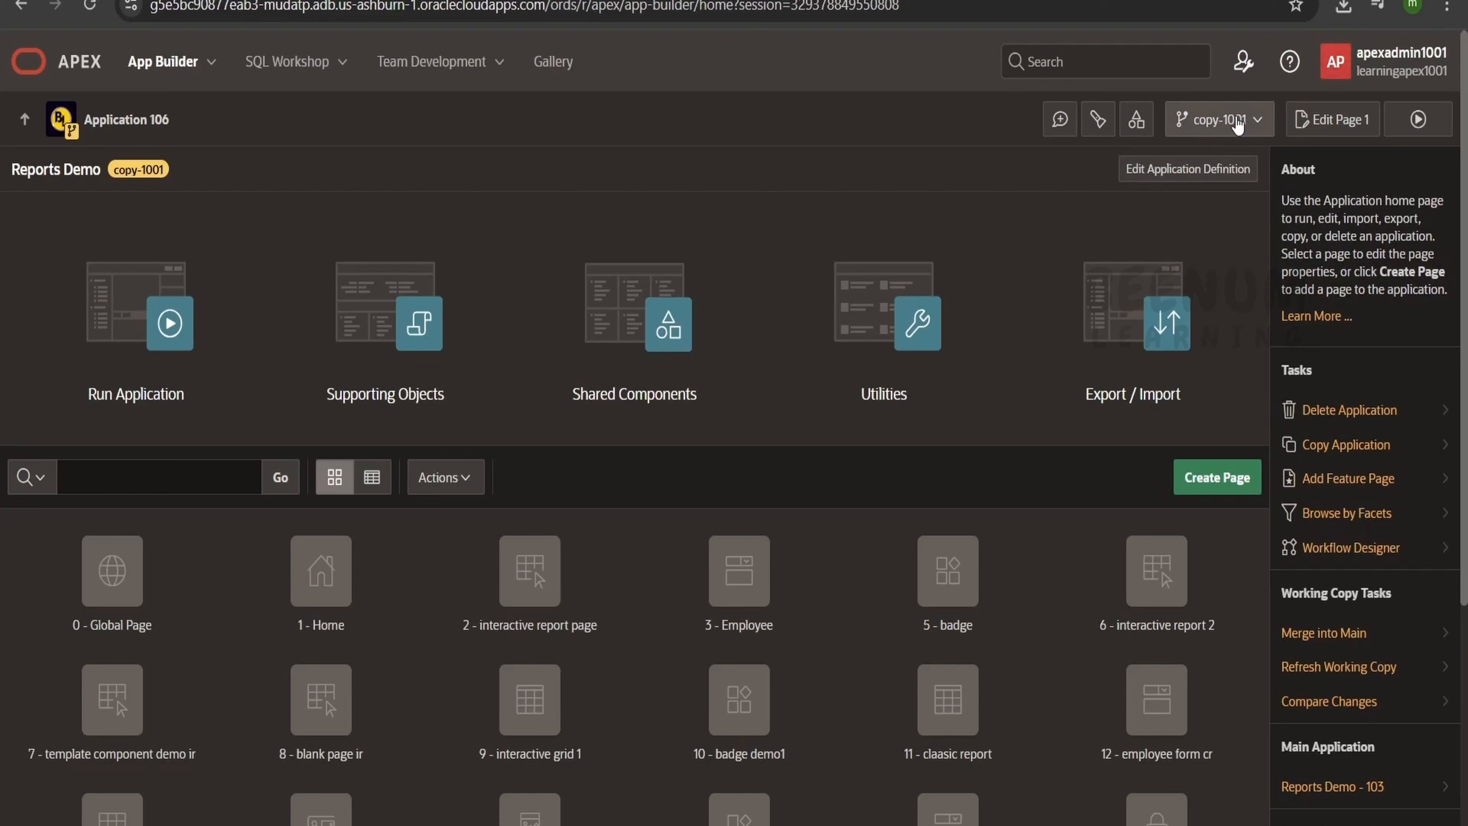
# Review the working copy options of copy-1001, and switch to the Main version of Reports Demo.
pyautogui.click(1237, 124)
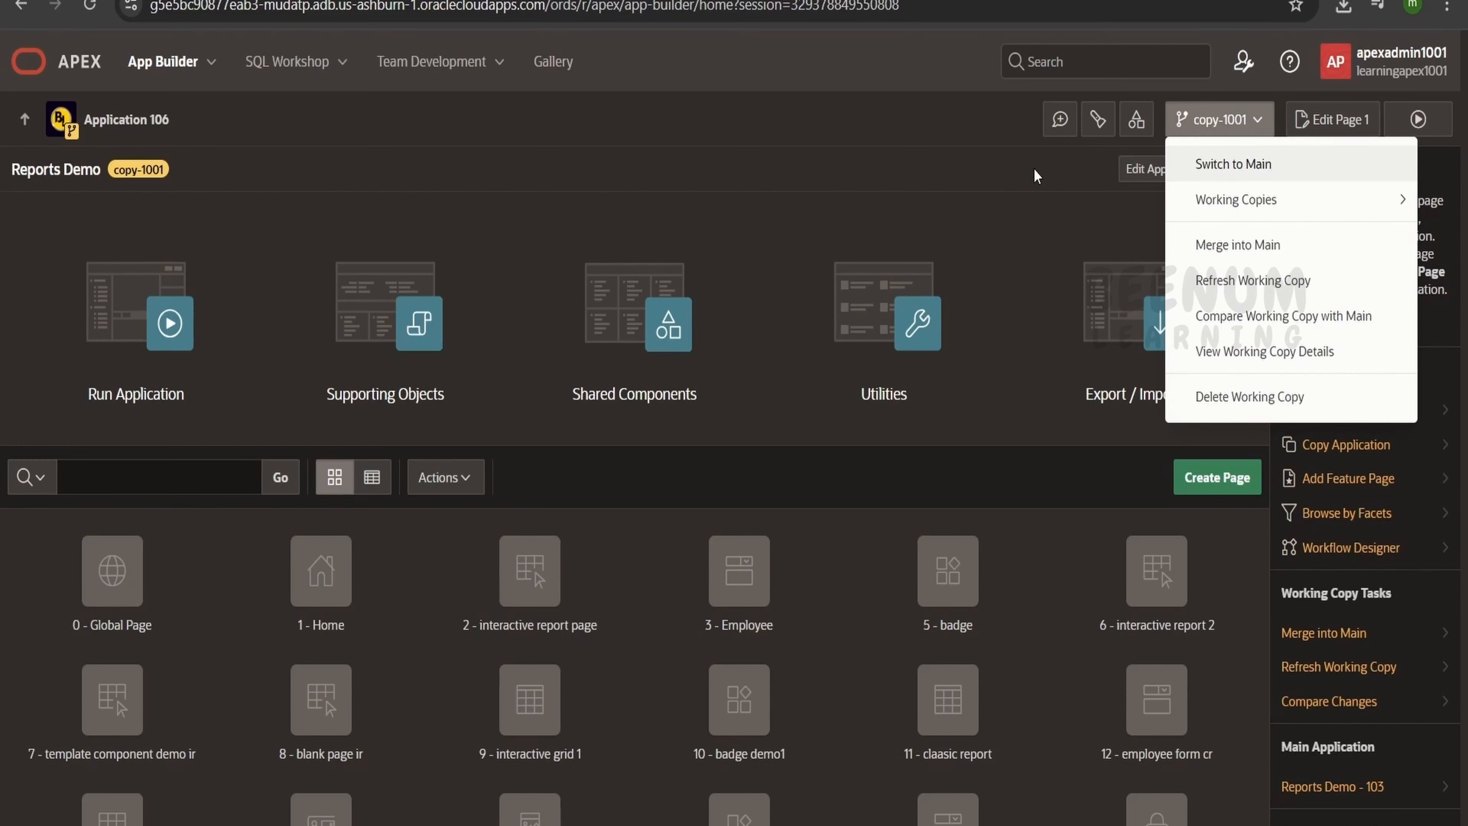
pyautogui.click(1060, 183)
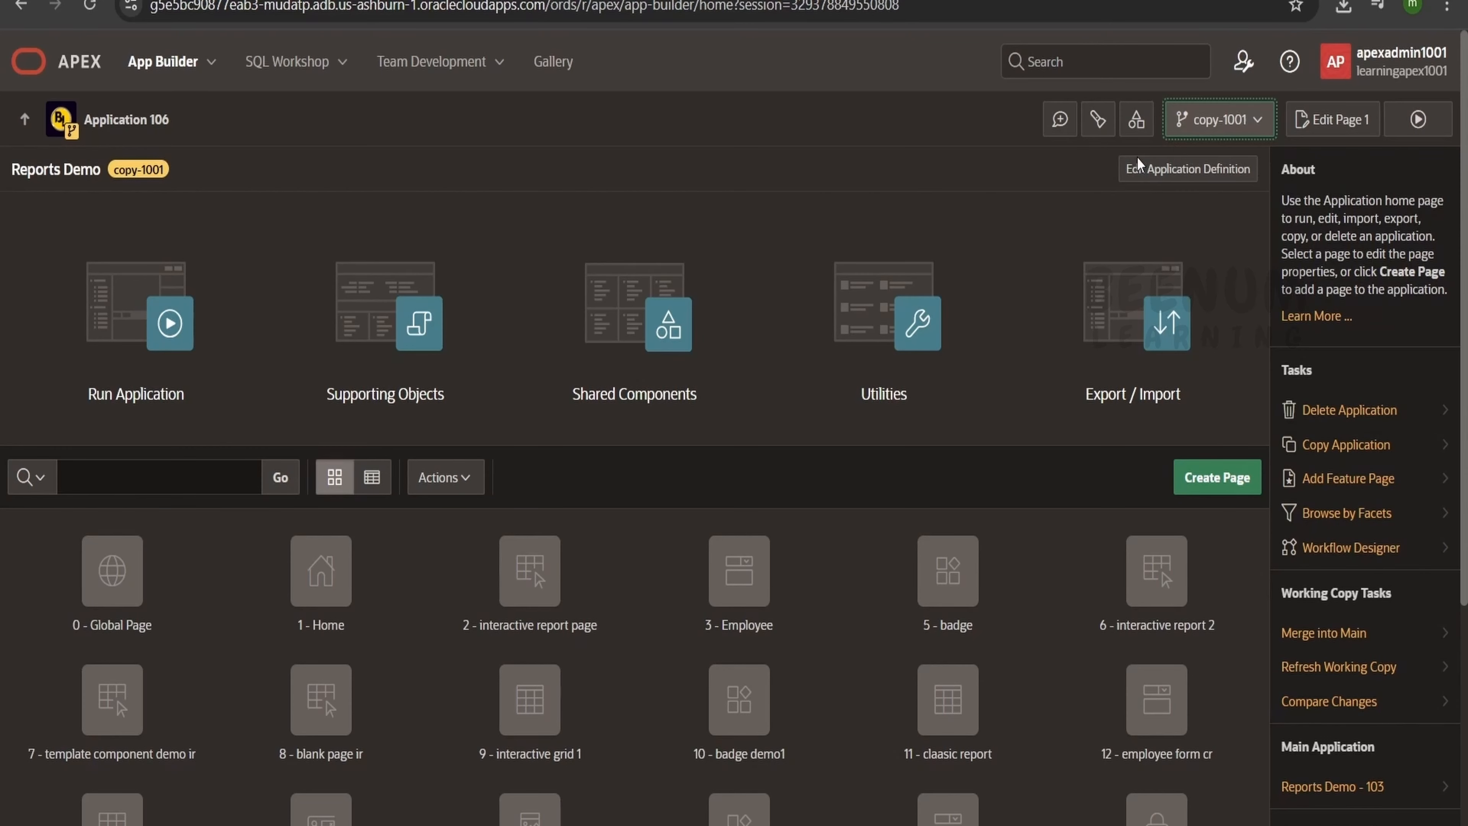
pyautogui.click(1218, 119)
pyautogui.click(1229, 167)
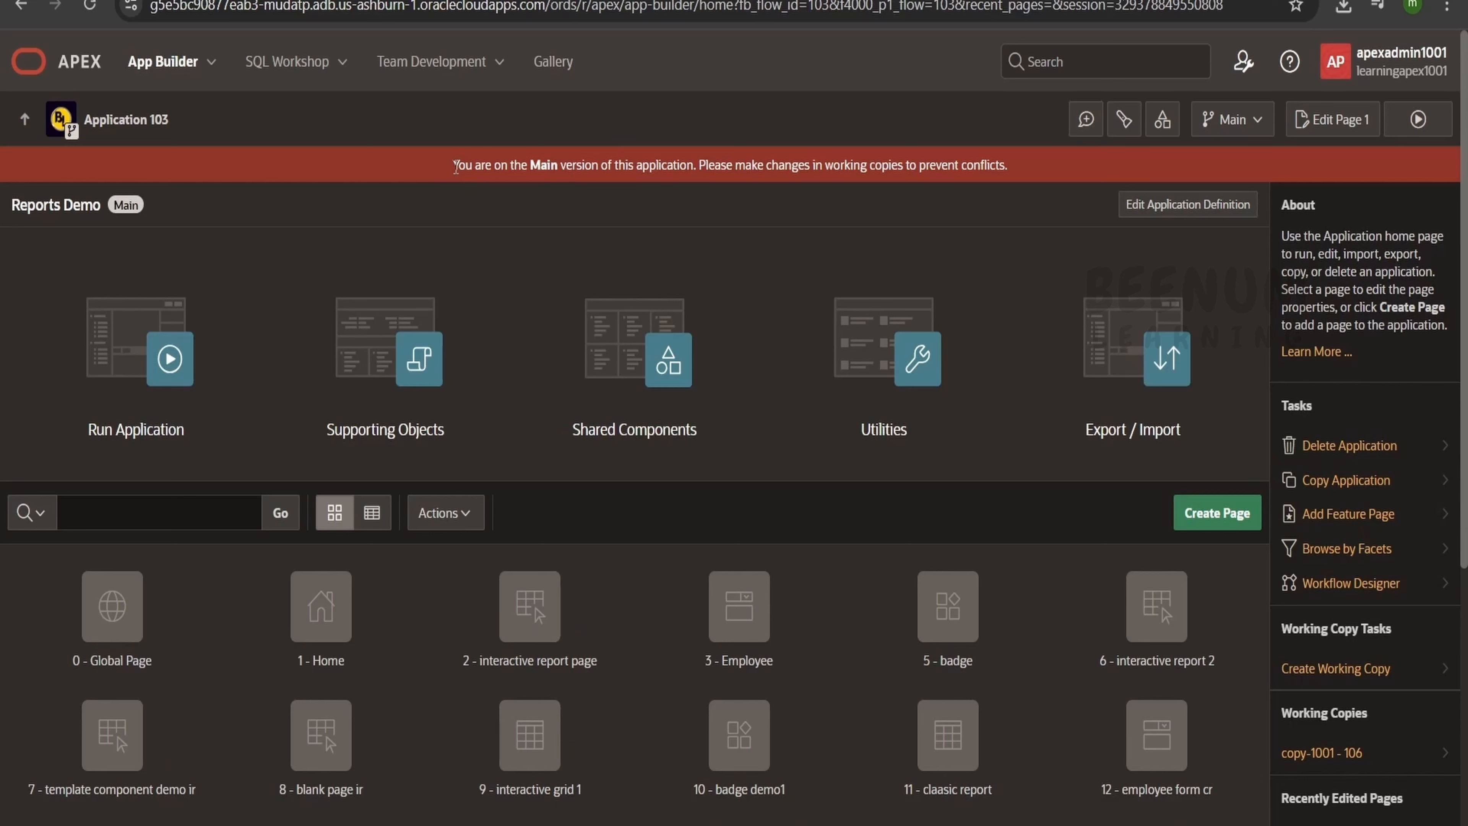
pyautogui.moveTo(448, 173); pyautogui.dragTo(712, 172)
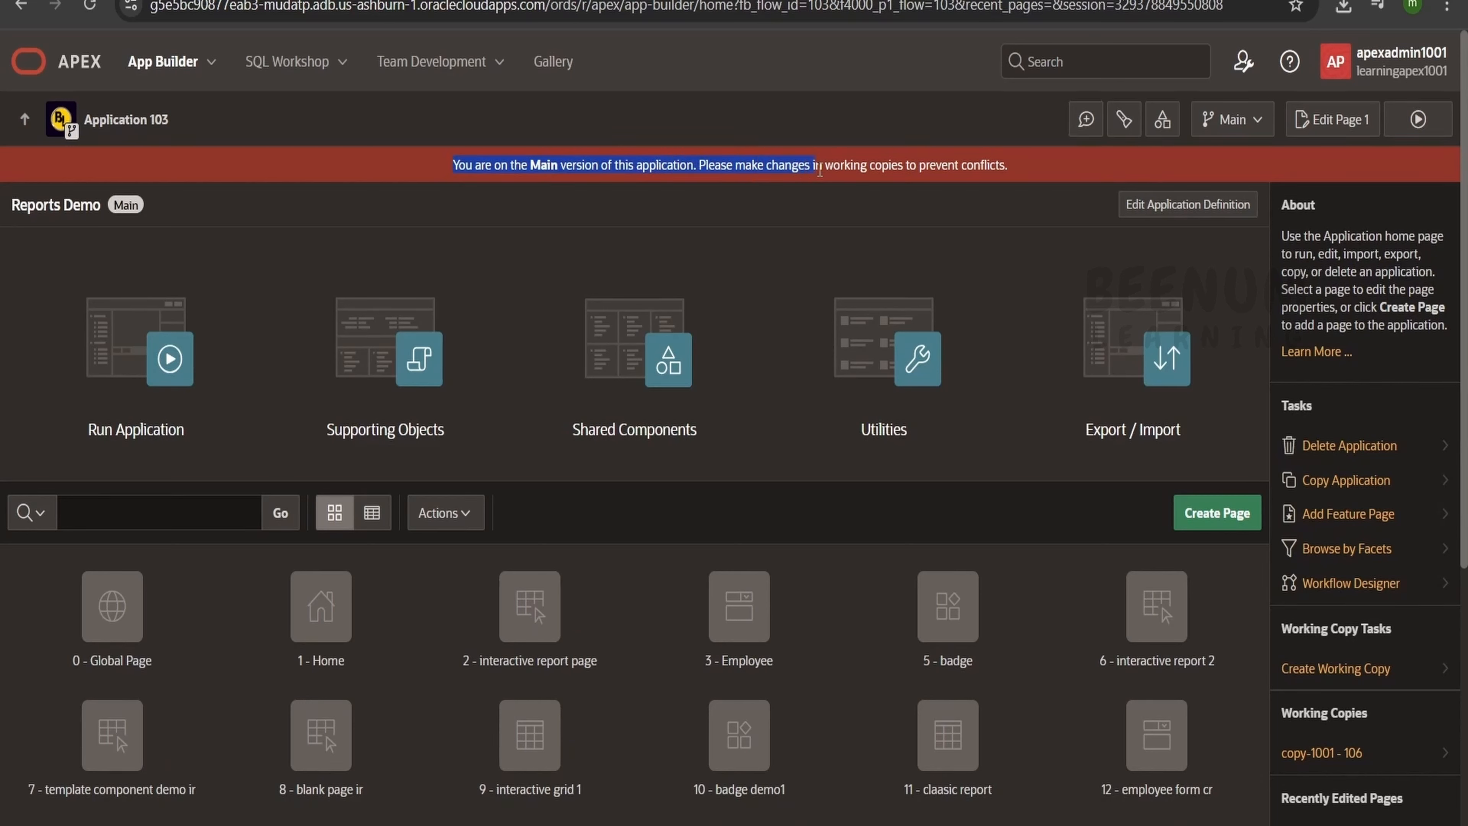
pyautogui.moveTo(964, 169); pyautogui.dragTo(1028, 172)
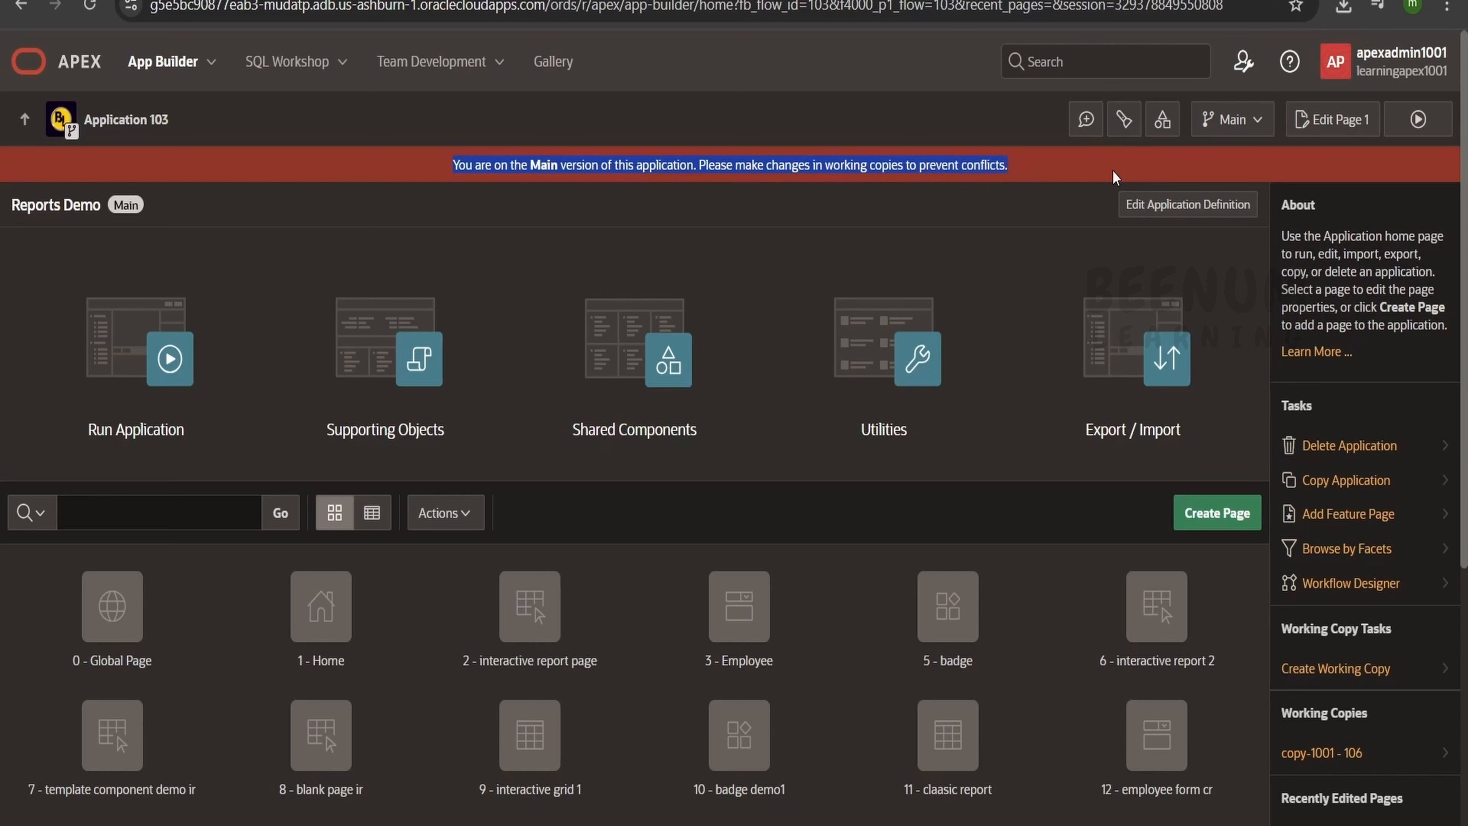
# Switch from Main to the copy-1001 working copy and back to the Main version.
pyautogui.click(1234, 119)
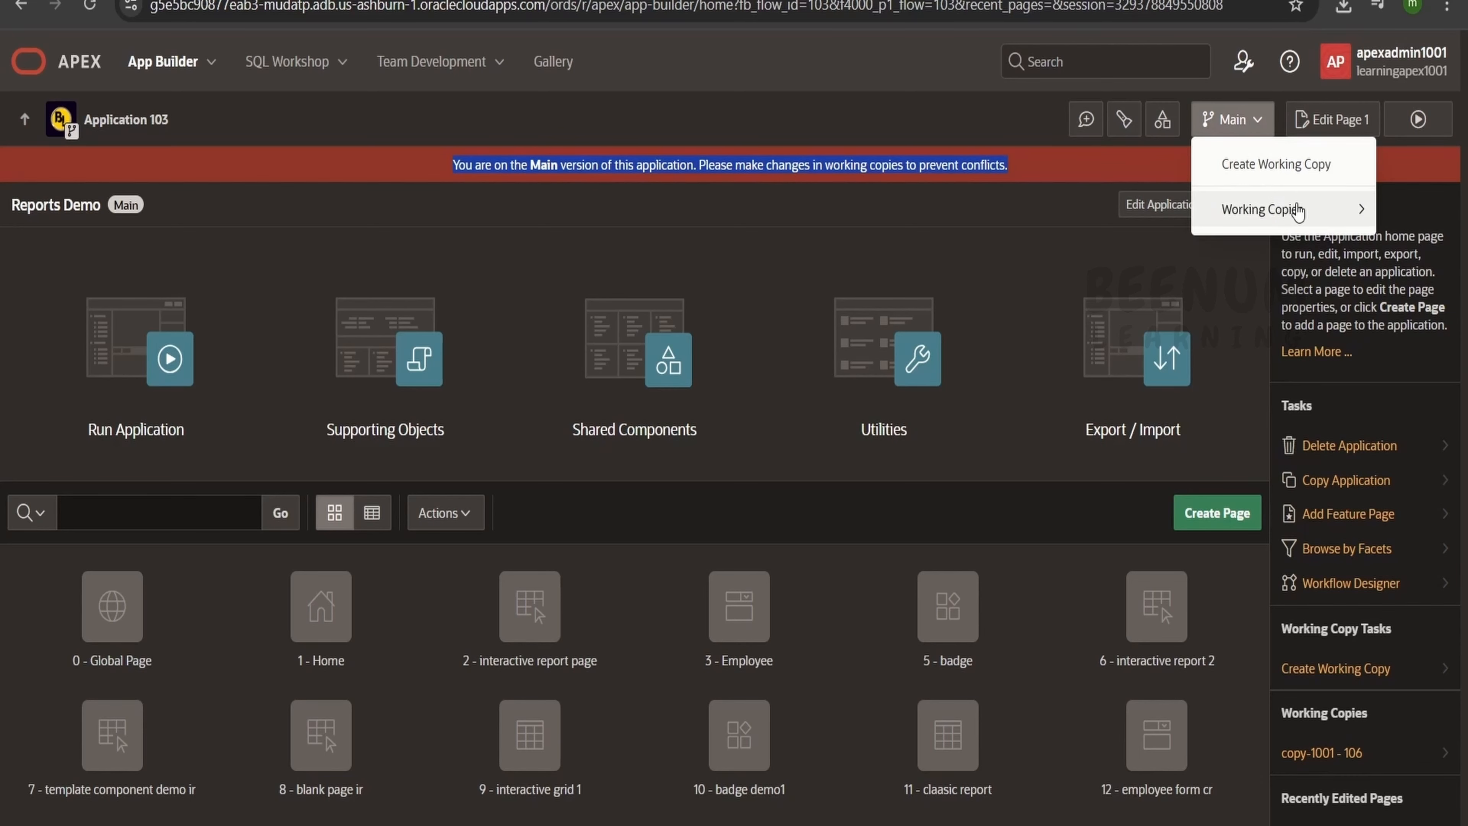
pyautogui.moveTo(1296, 211)
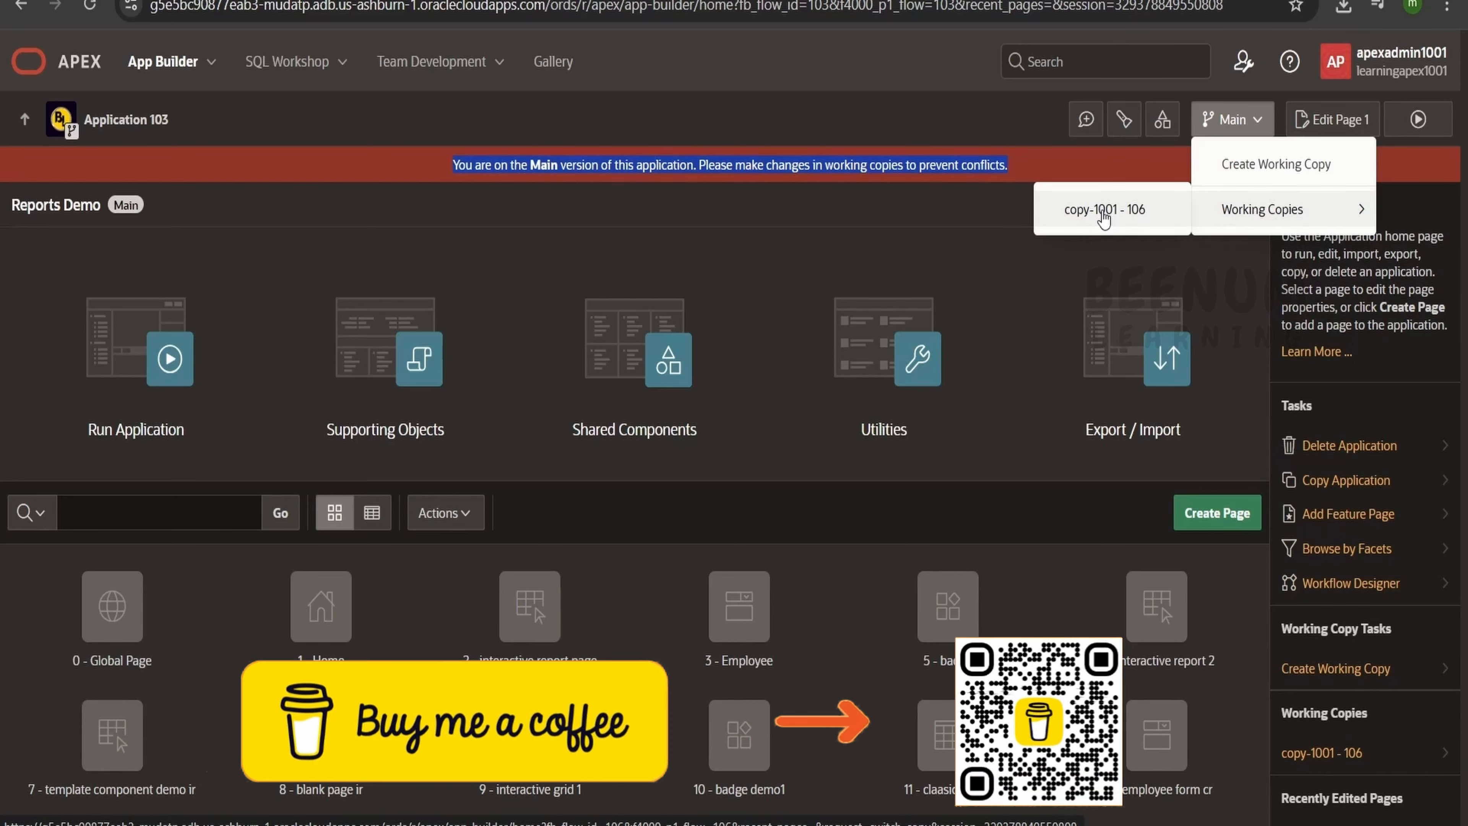
pyautogui.click(1102, 212)
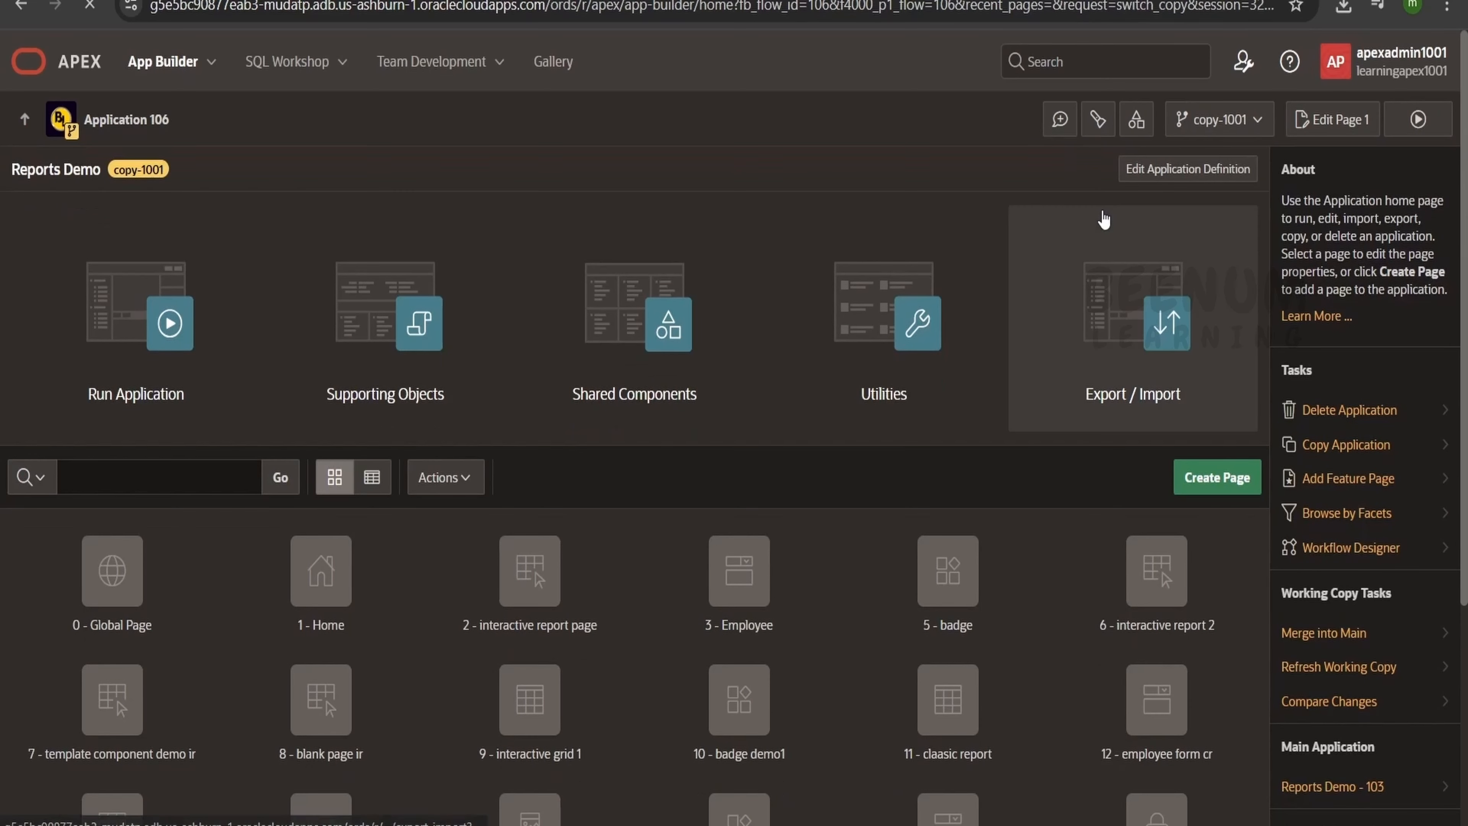
pyautogui.click(1224, 118)
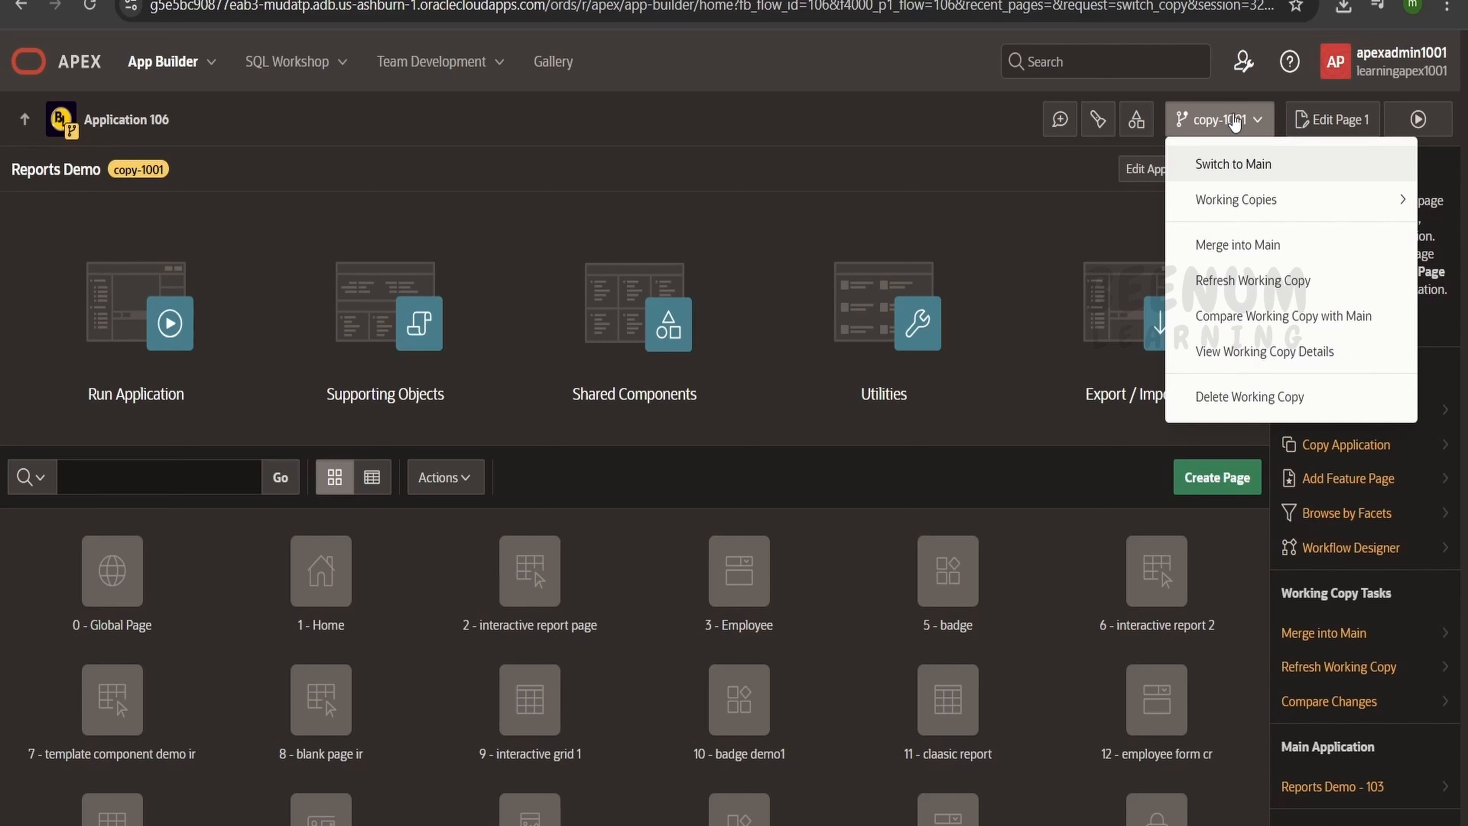
pyautogui.moveTo(1203, 207)
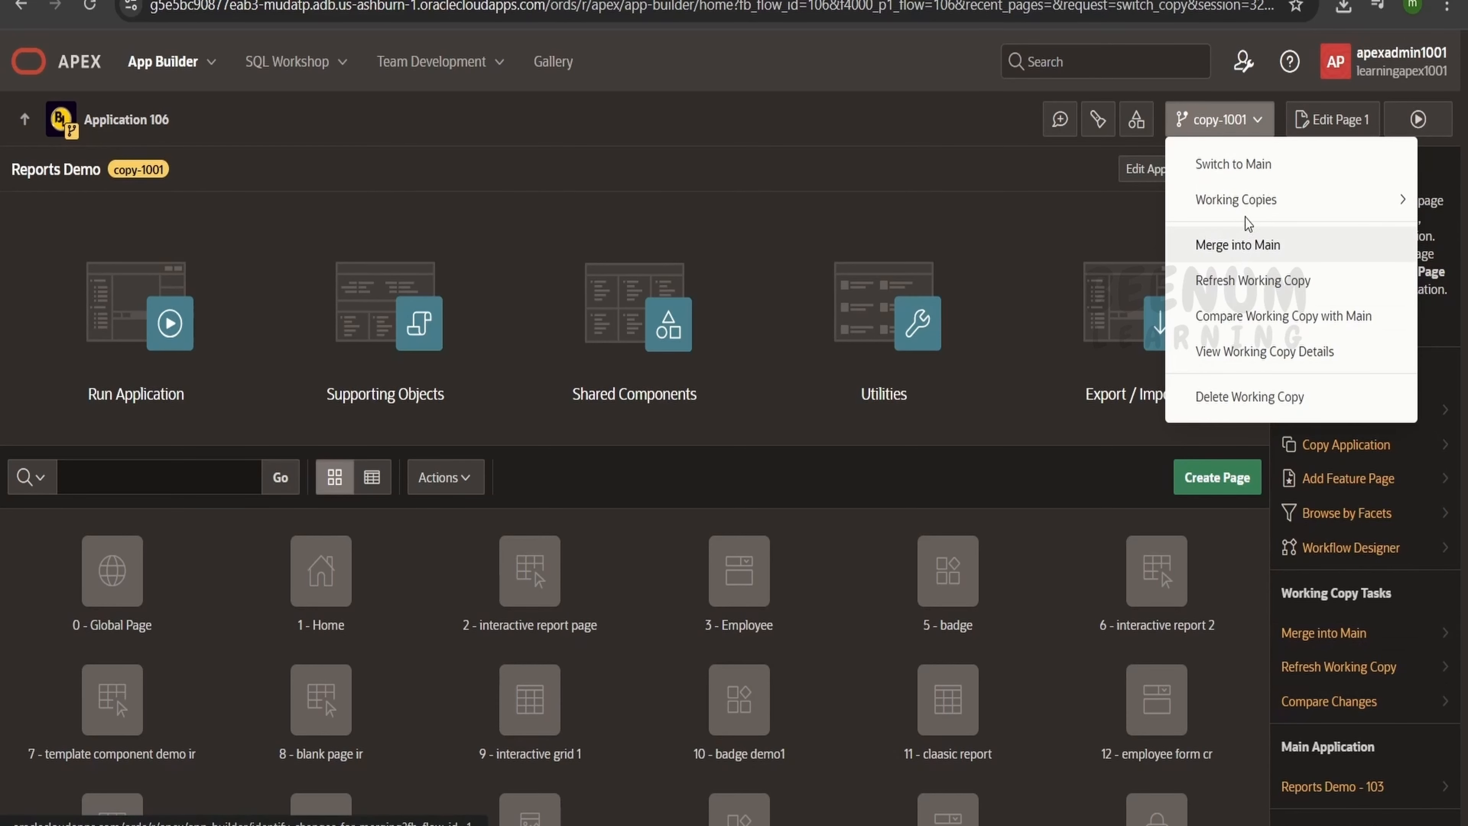
pyautogui.click(1236, 164)
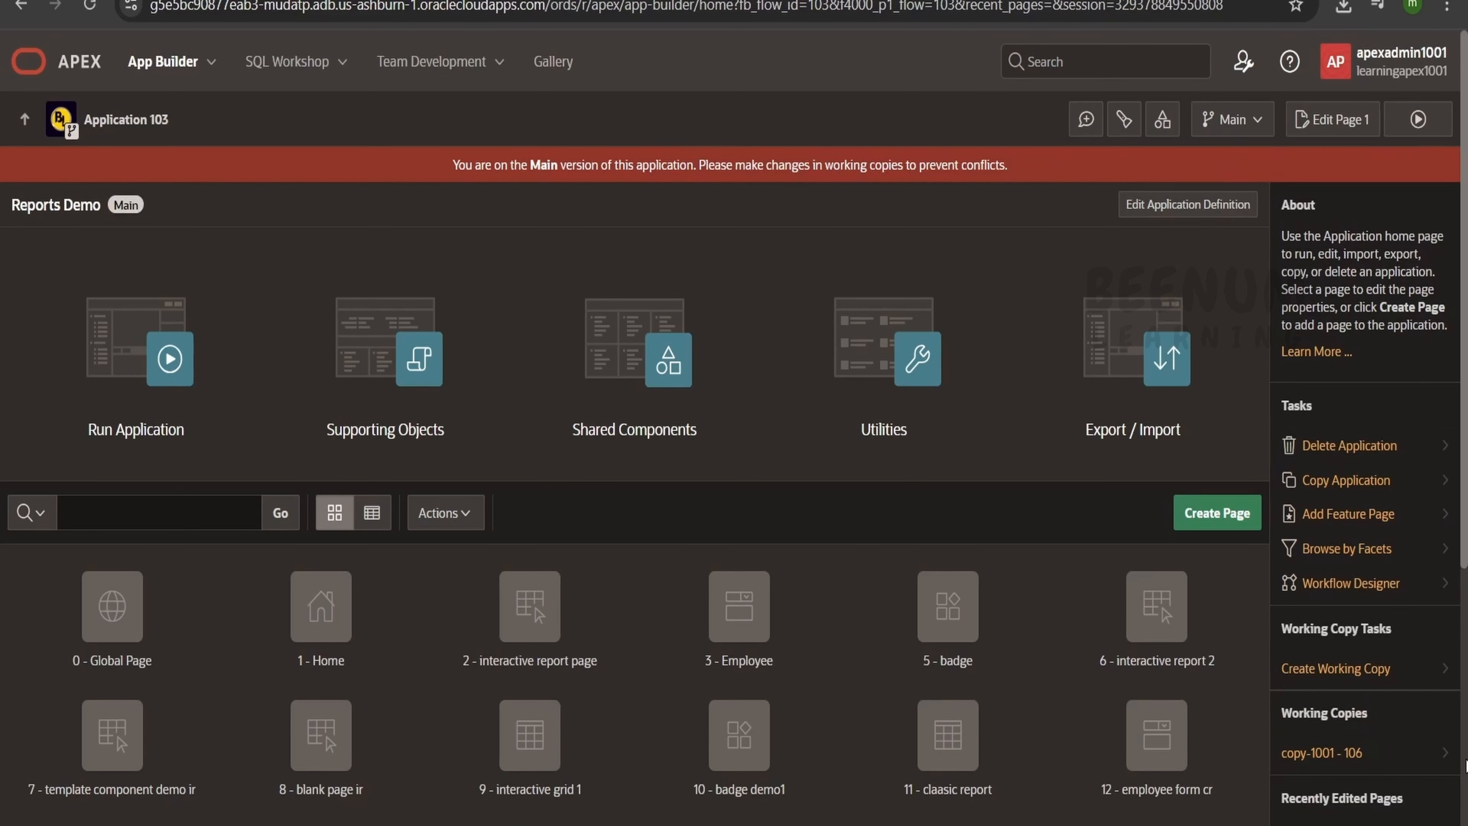
# Create a second working copy of Reports Demo named copy-1002 with the description "1002".
pyautogui.click(1355, 671)
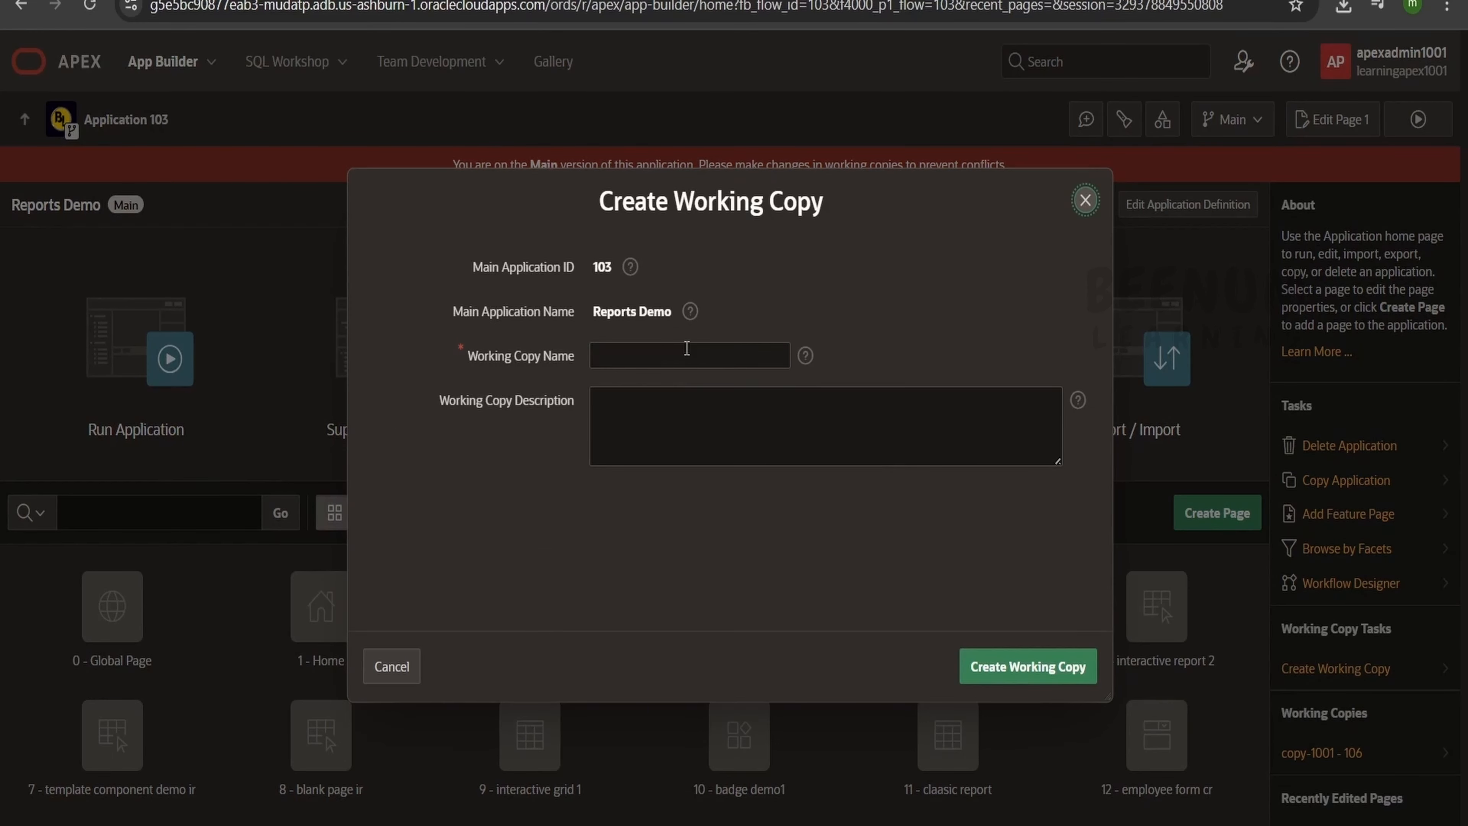
pyautogui.click(687, 348)
pyautogui.click(696, 412)
pyautogui.press('BackSpace')
pyautogui.write('2')
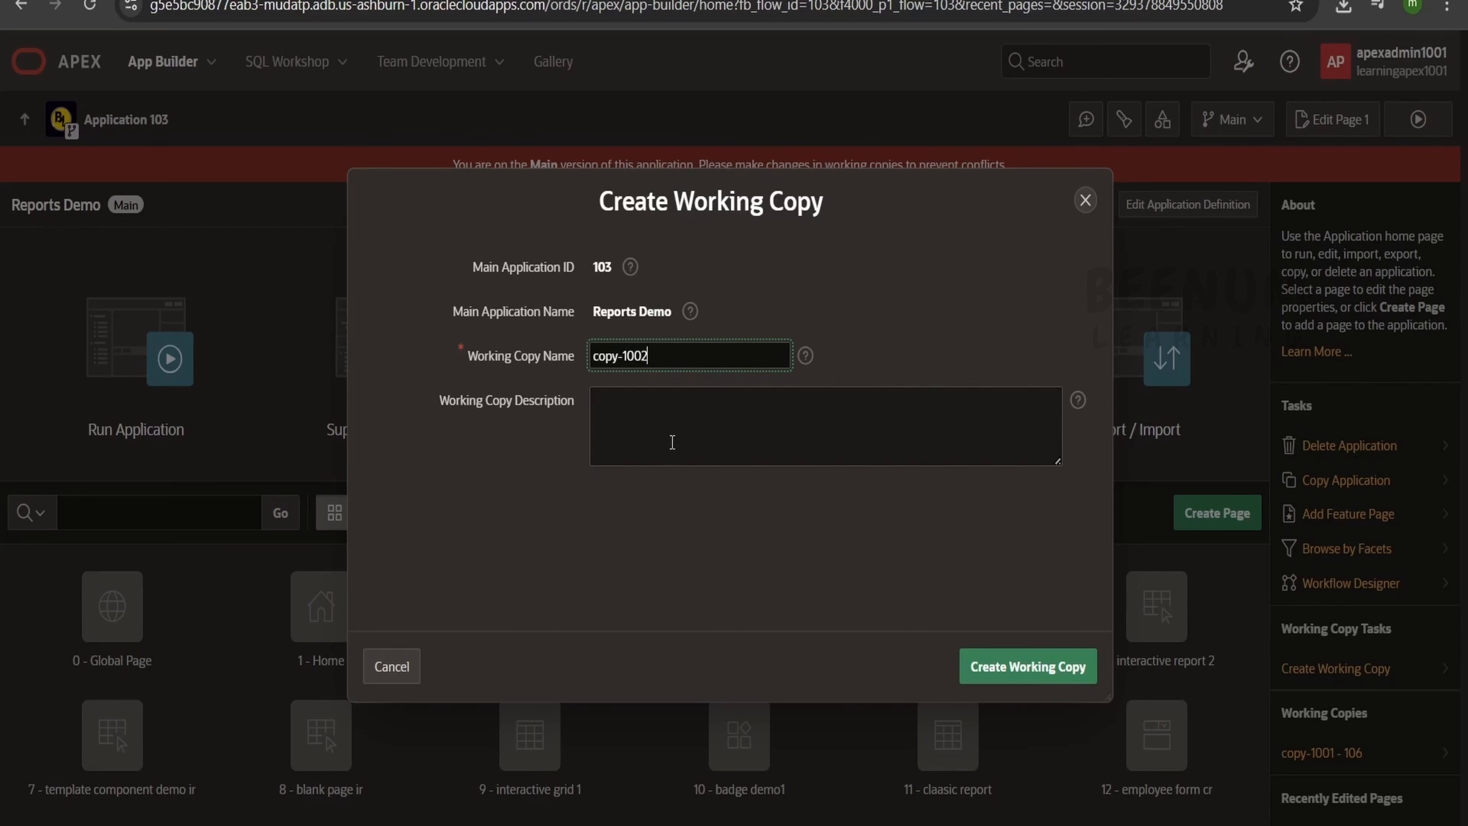
pyautogui.click(672, 442)
pyautogui.write('1002')
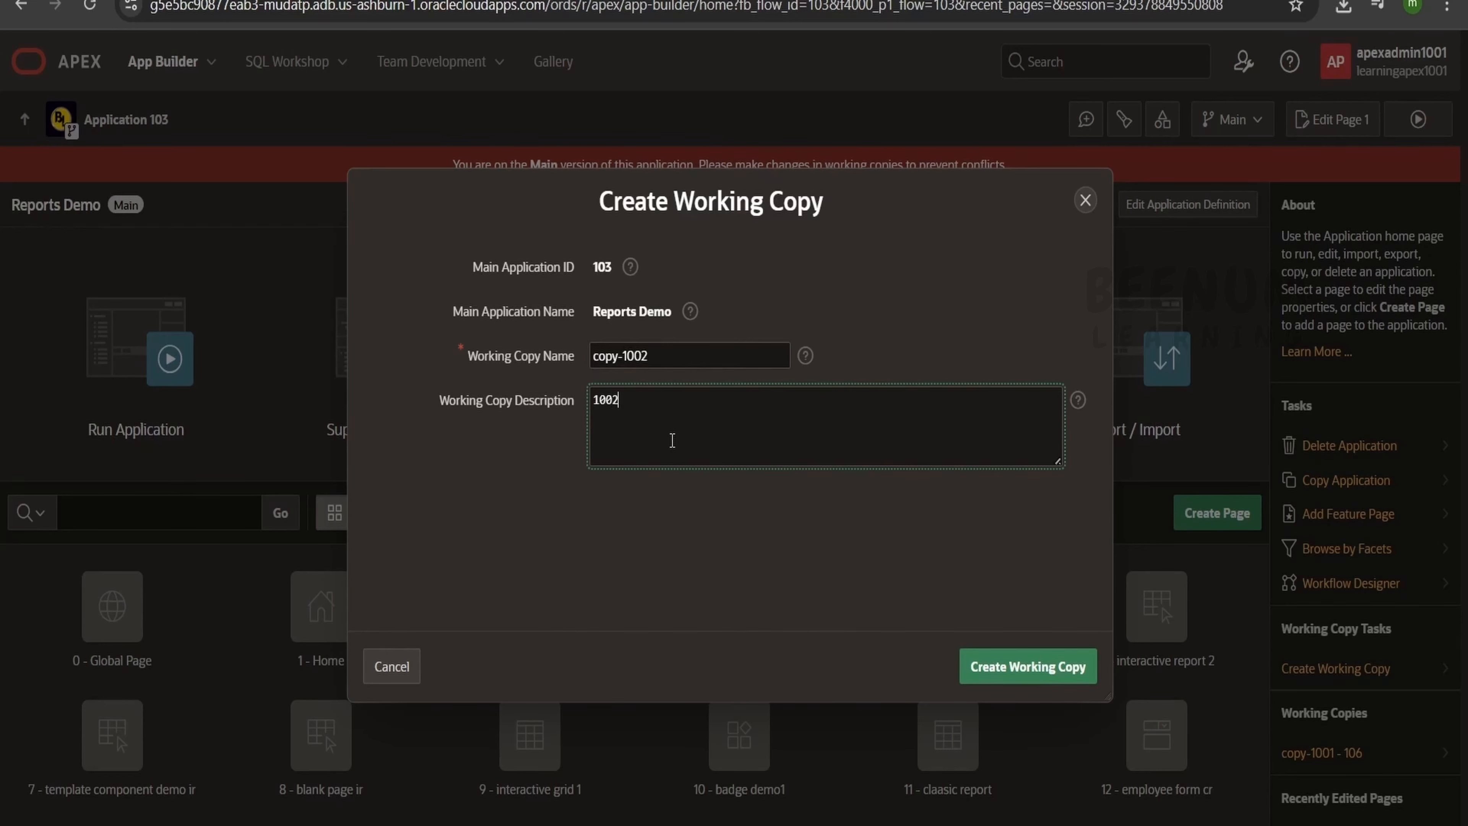
pyautogui.click(1042, 666)
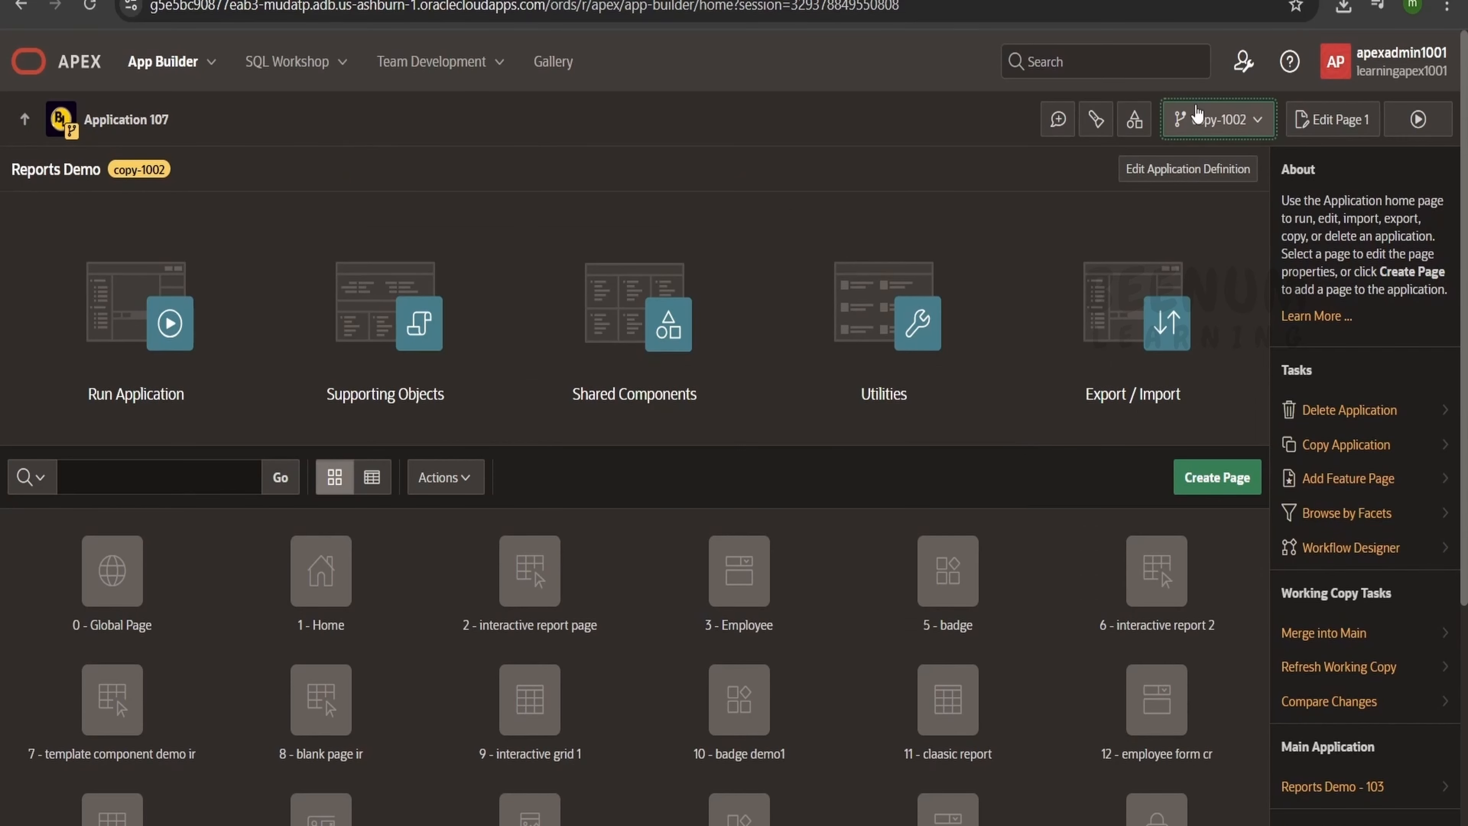
# Switch from copy-1002 to the copy-1001 working copy and review its available working copy options.
pyautogui.click(1202, 119)
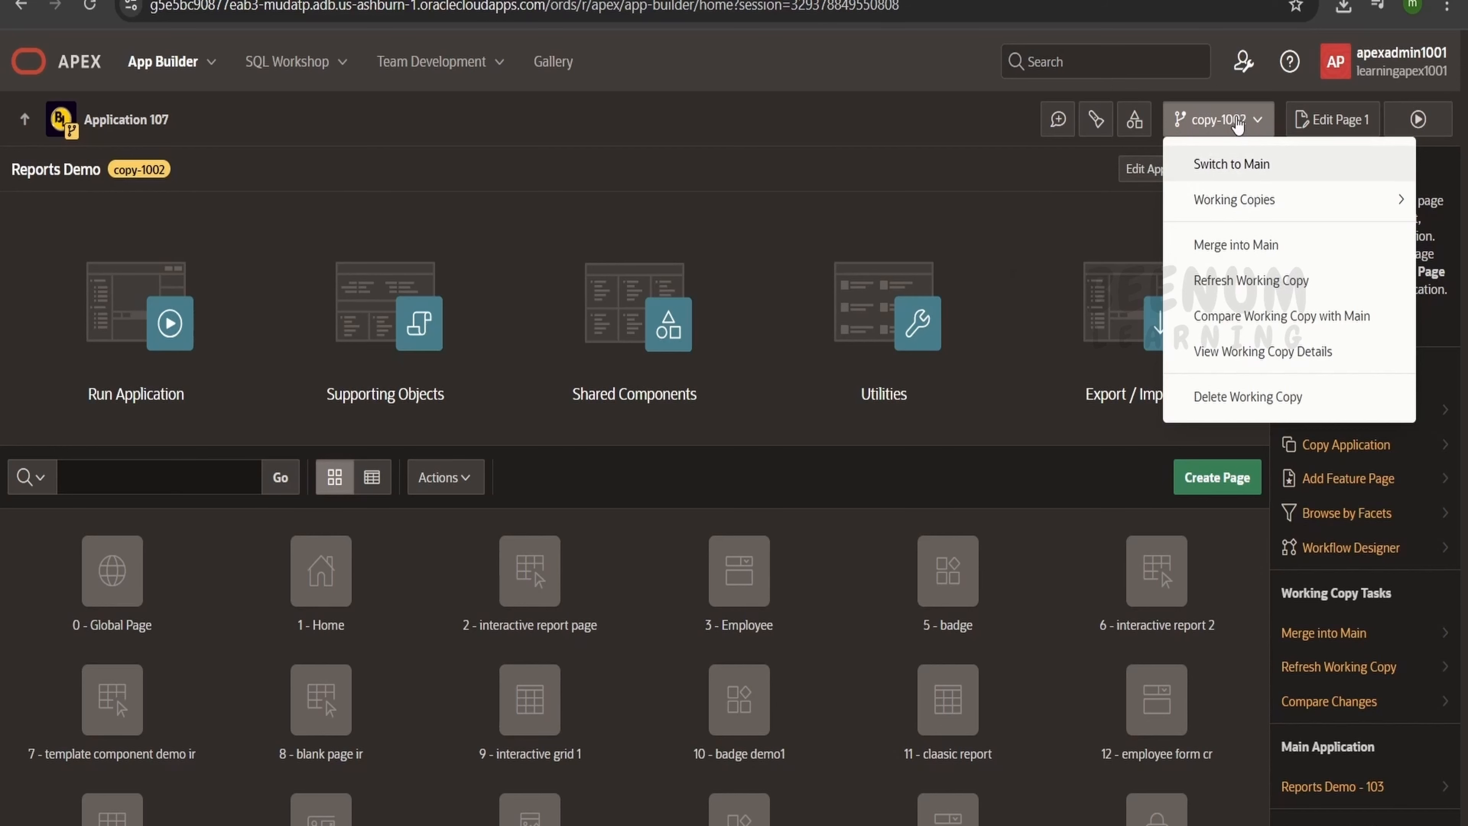
pyautogui.moveTo(1237, 200)
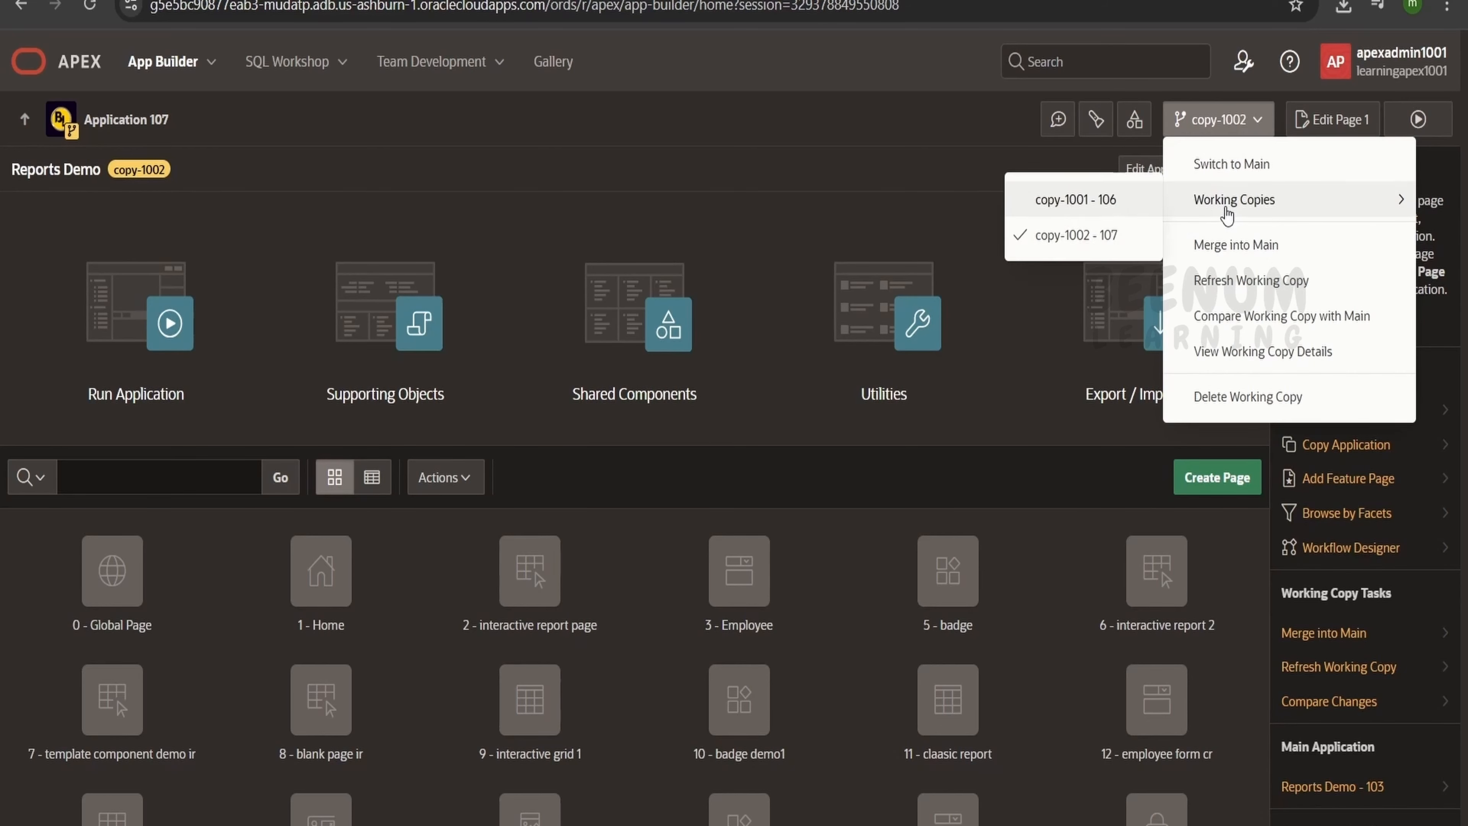
pyautogui.click(1102, 204)
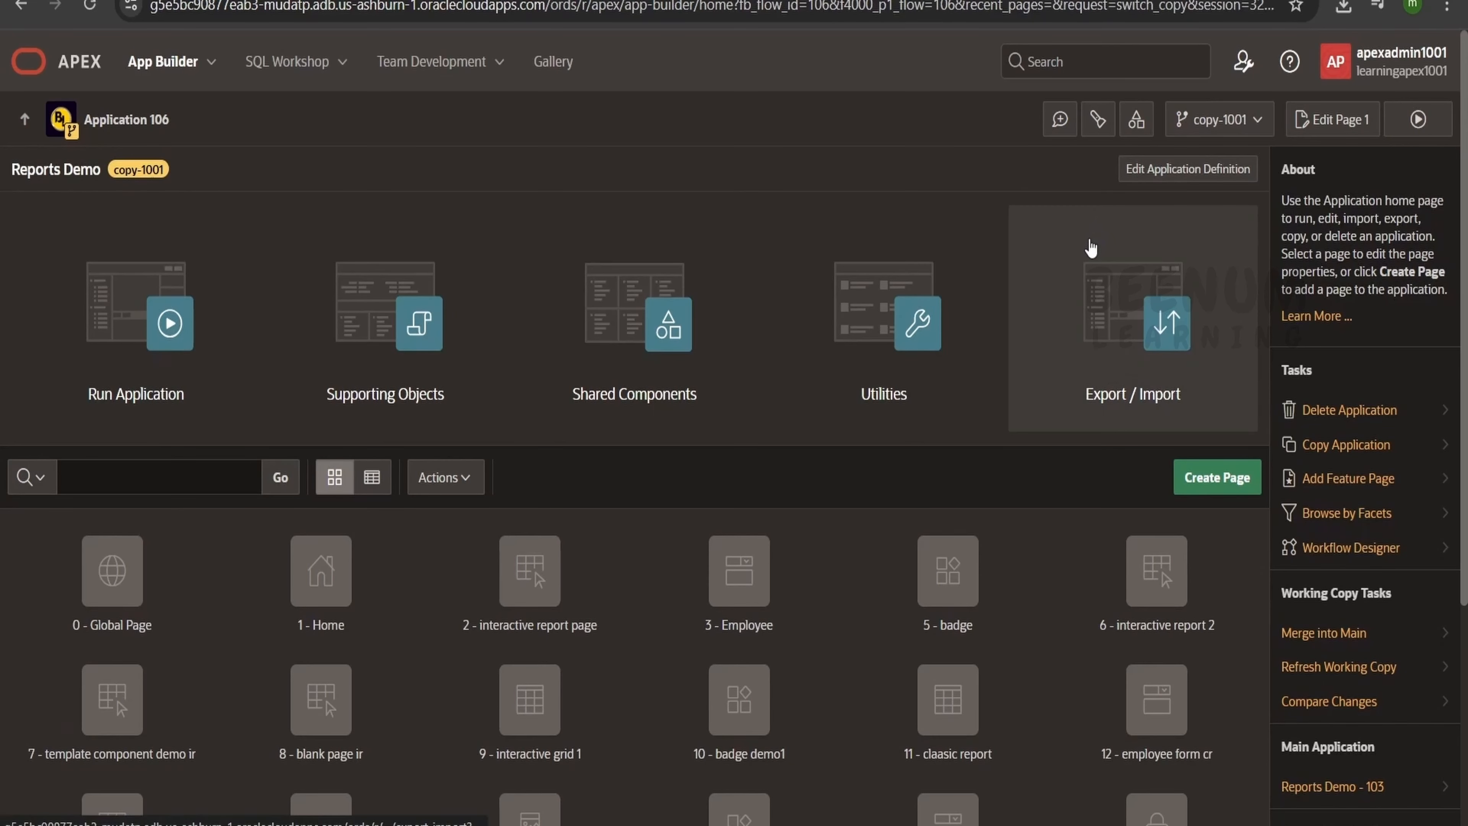
pyautogui.click(1208, 115)
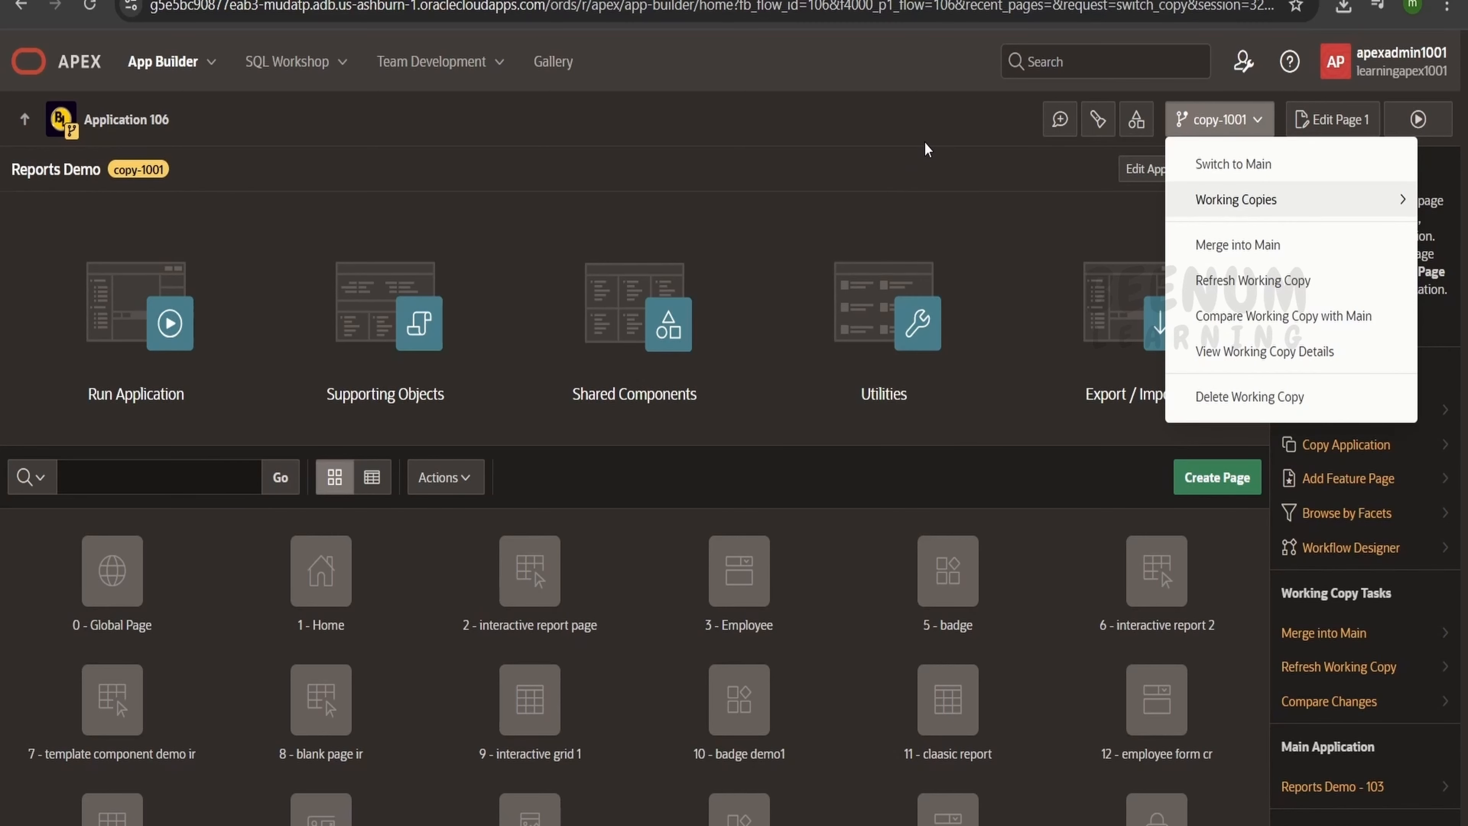
pyautogui.press('Escape')
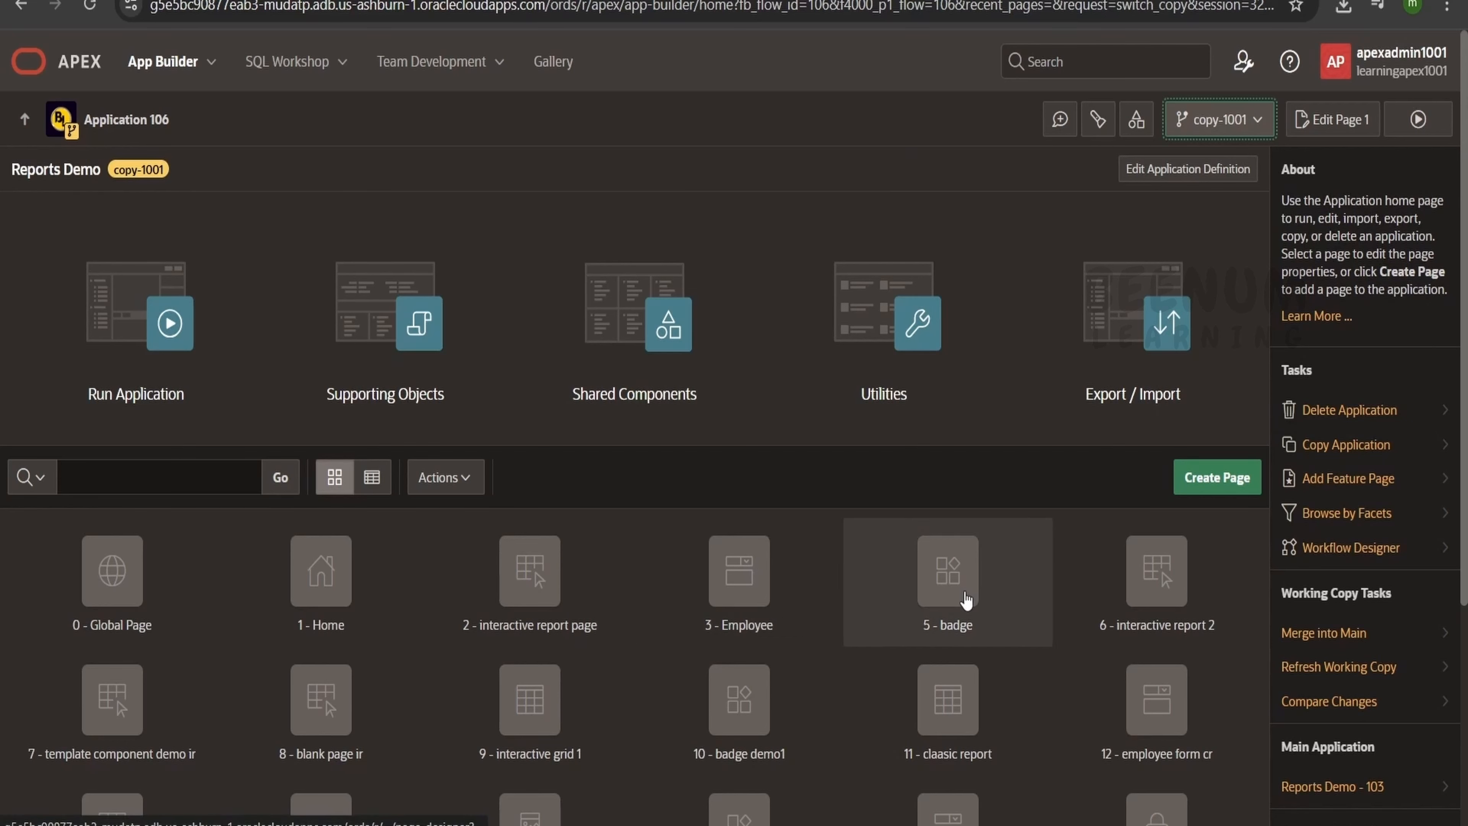
# Delete the SAL column from the Employees report on page 2, interactive report page, and save the page.
pyautogui.click(558, 585)
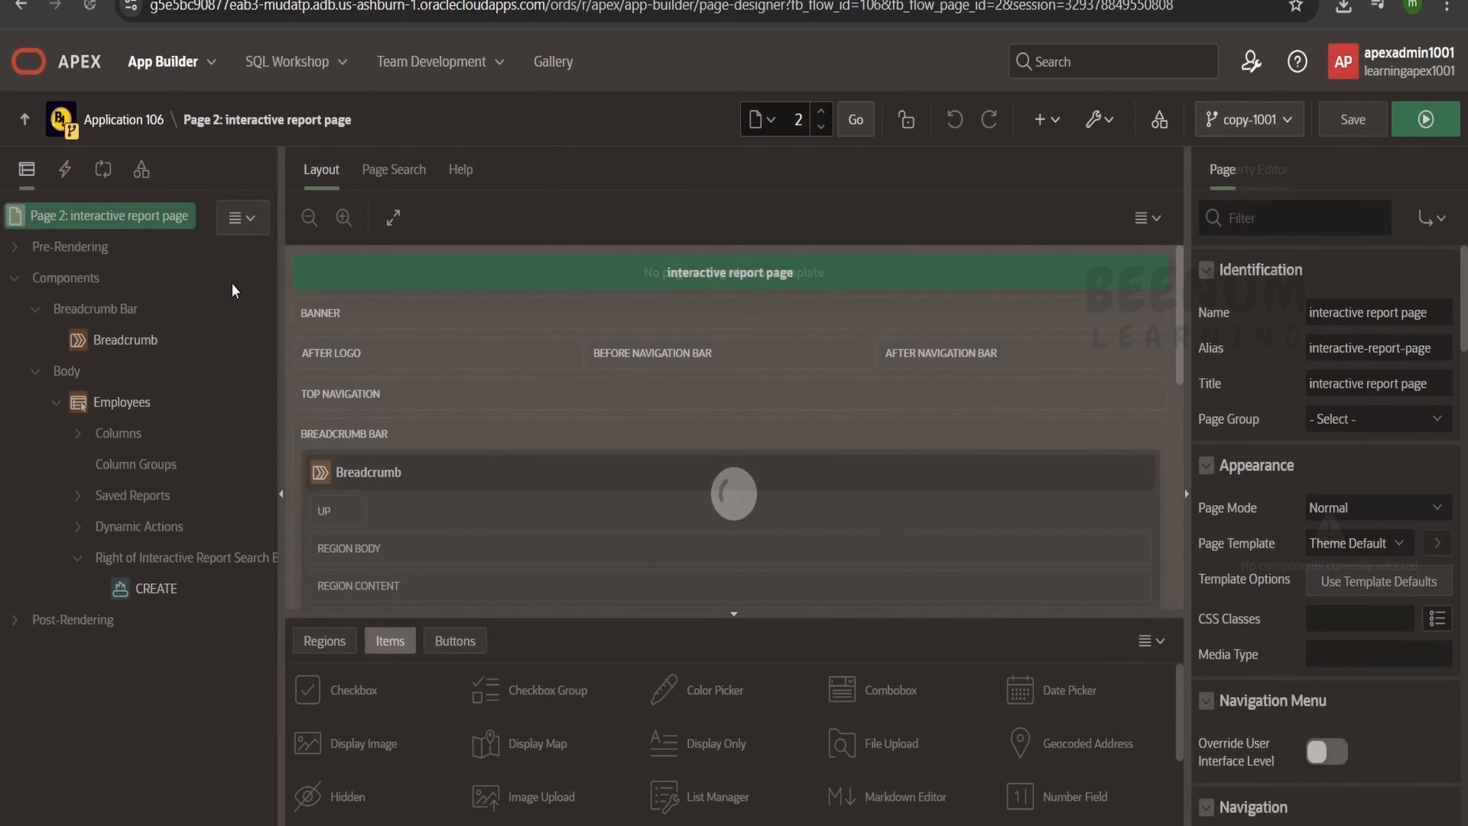
pyautogui.click(77, 434)
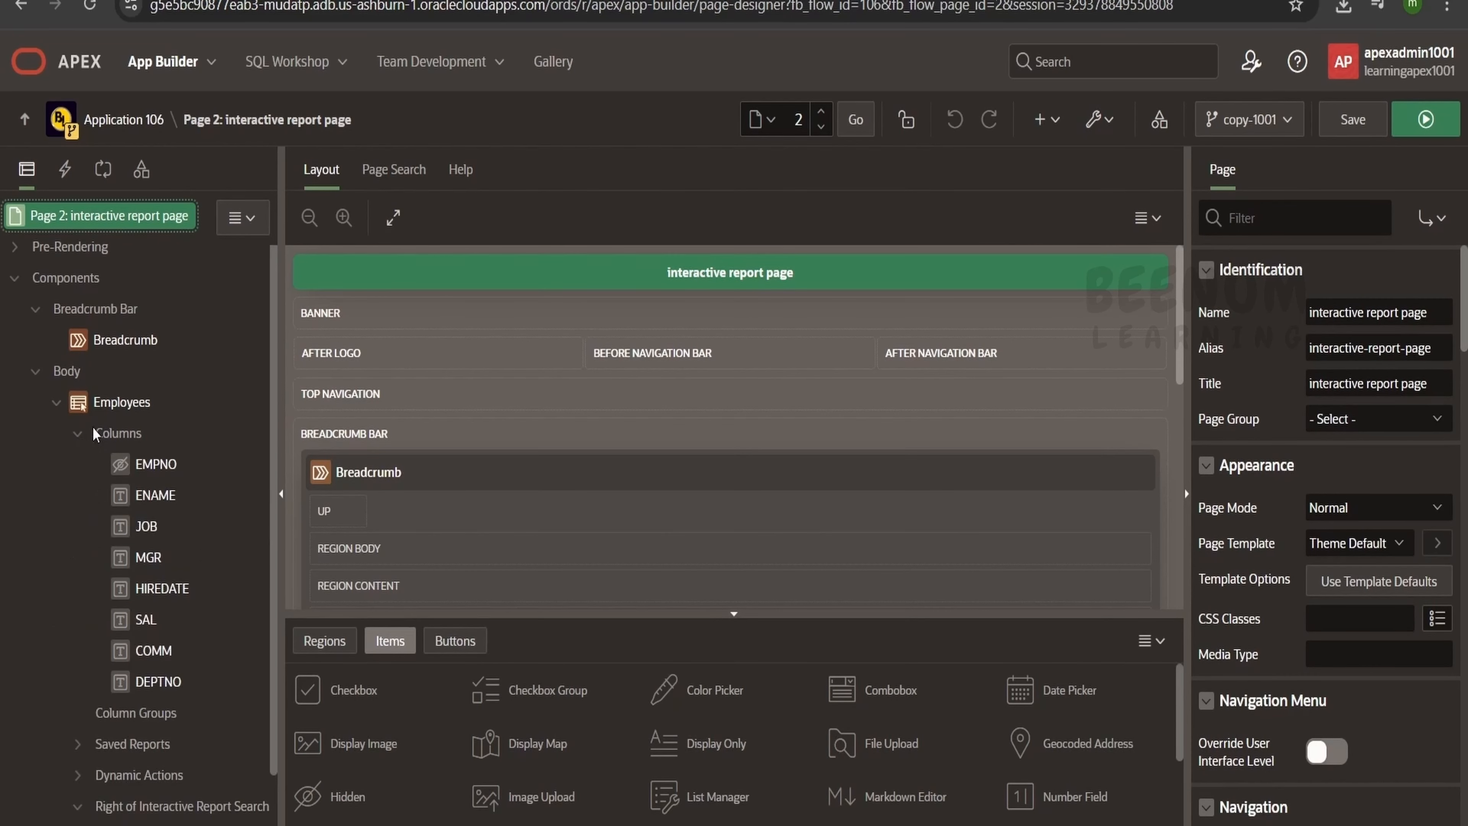
pyautogui.rightClick(144, 620)
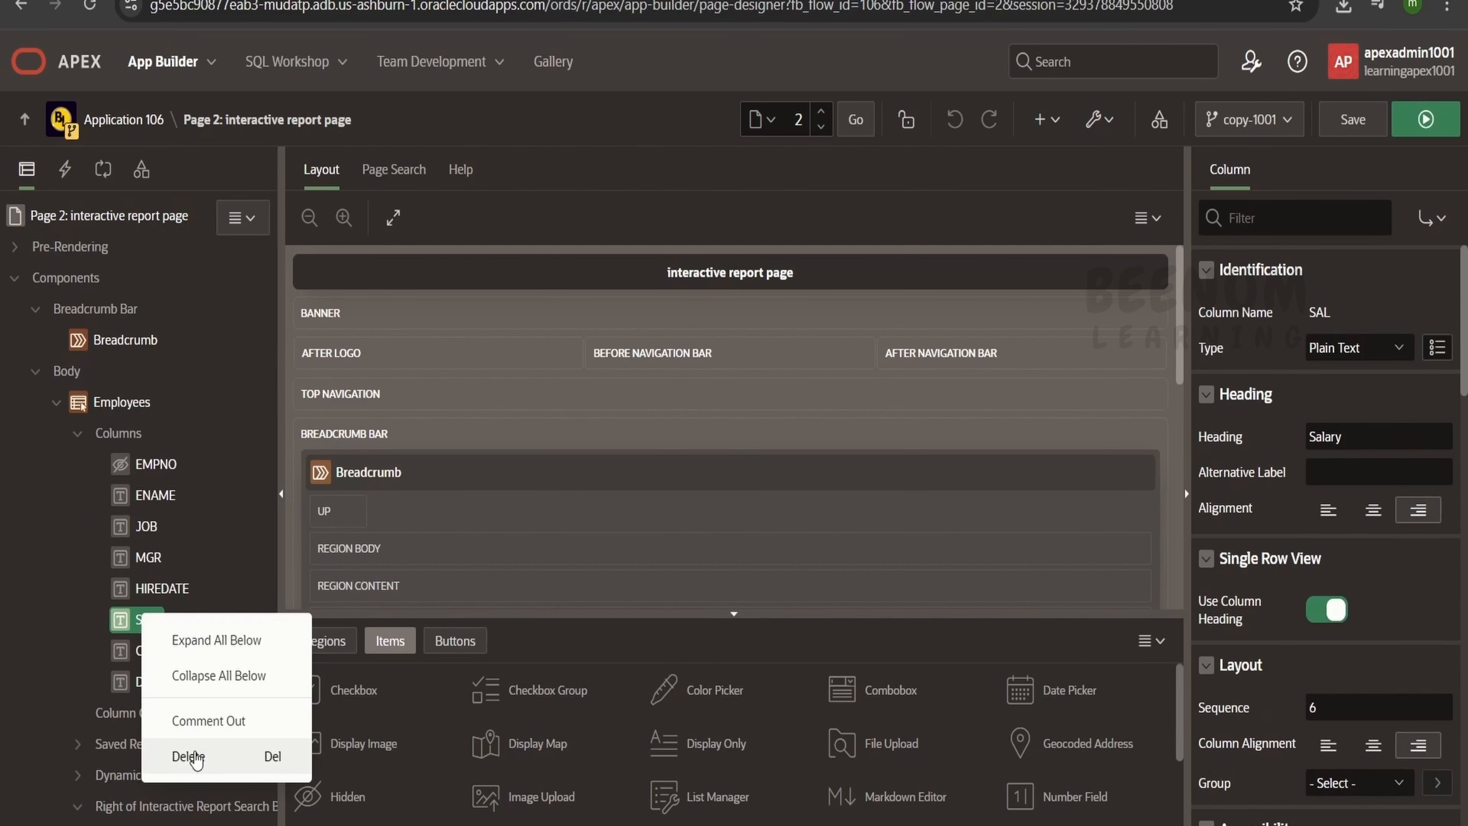
pyautogui.click(196, 757)
pyautogui.click(1353, 121)
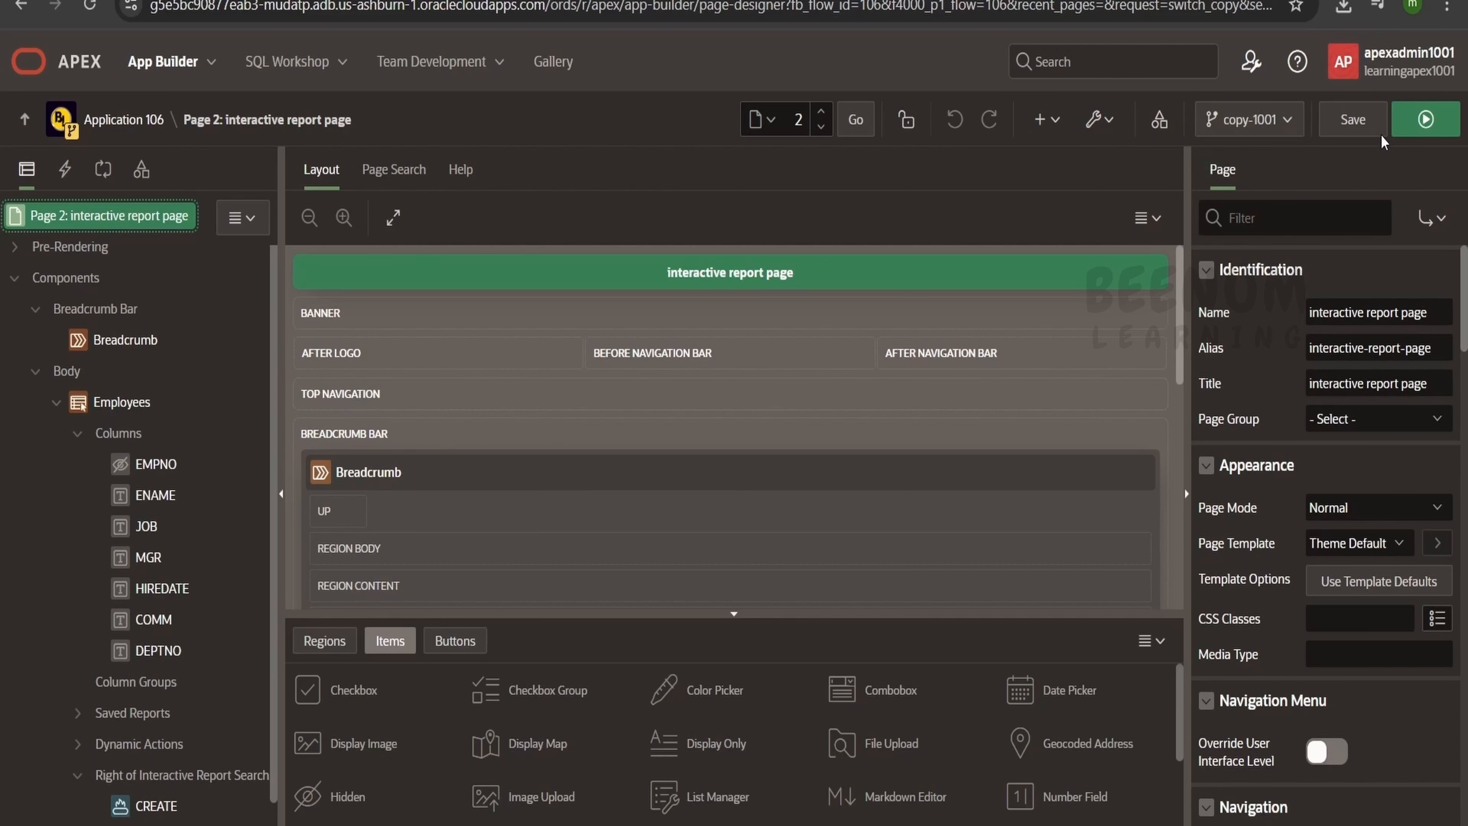
# Switch from copy-1001 to the copy-1002 working copy and expand the Employees report's columns on page 2.
pyautogui.click(1287, 131)
pyautogui.moveTo(1305, 212)
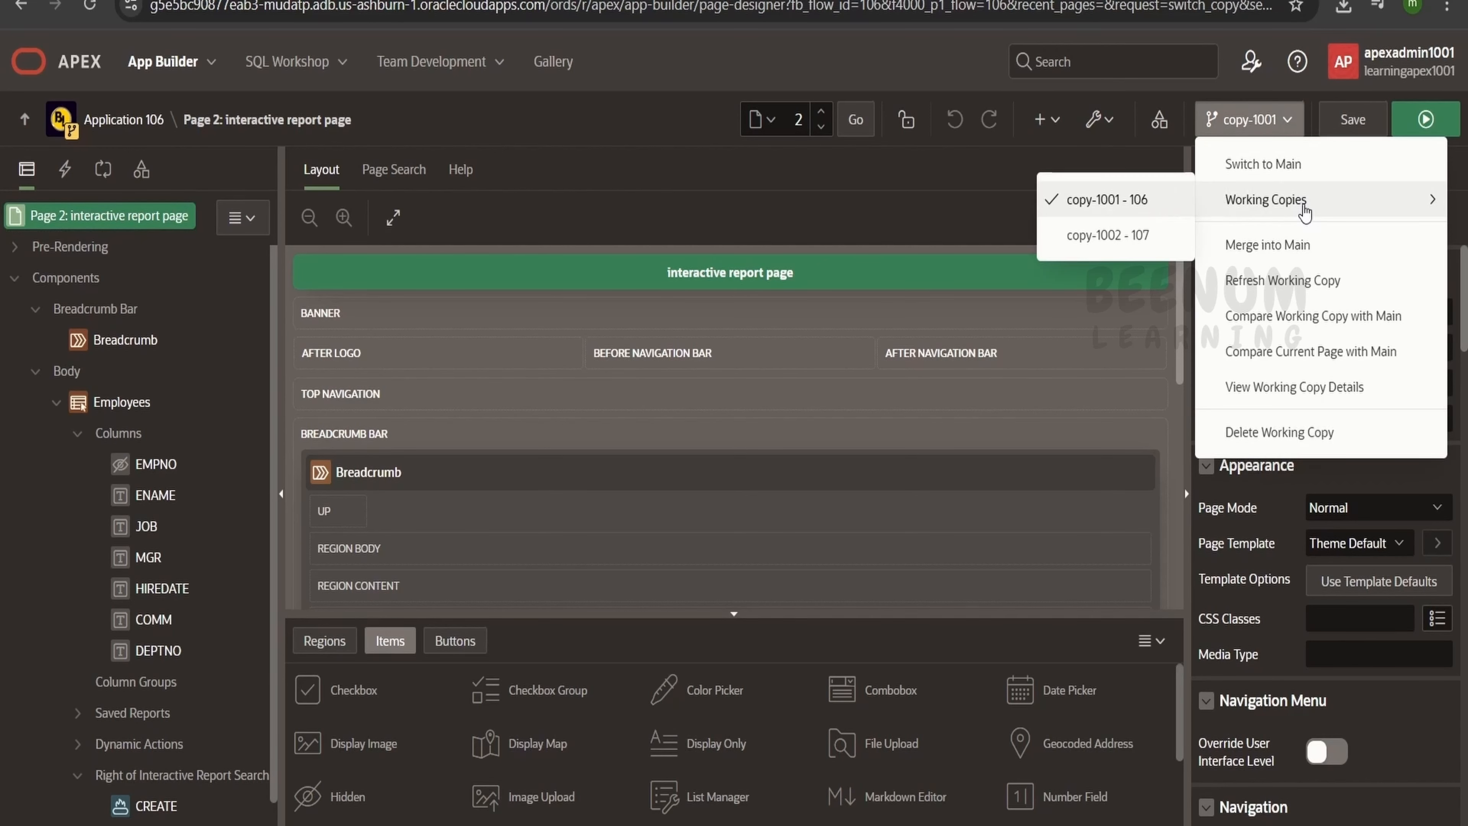
pyautogui.click(1121, 236)
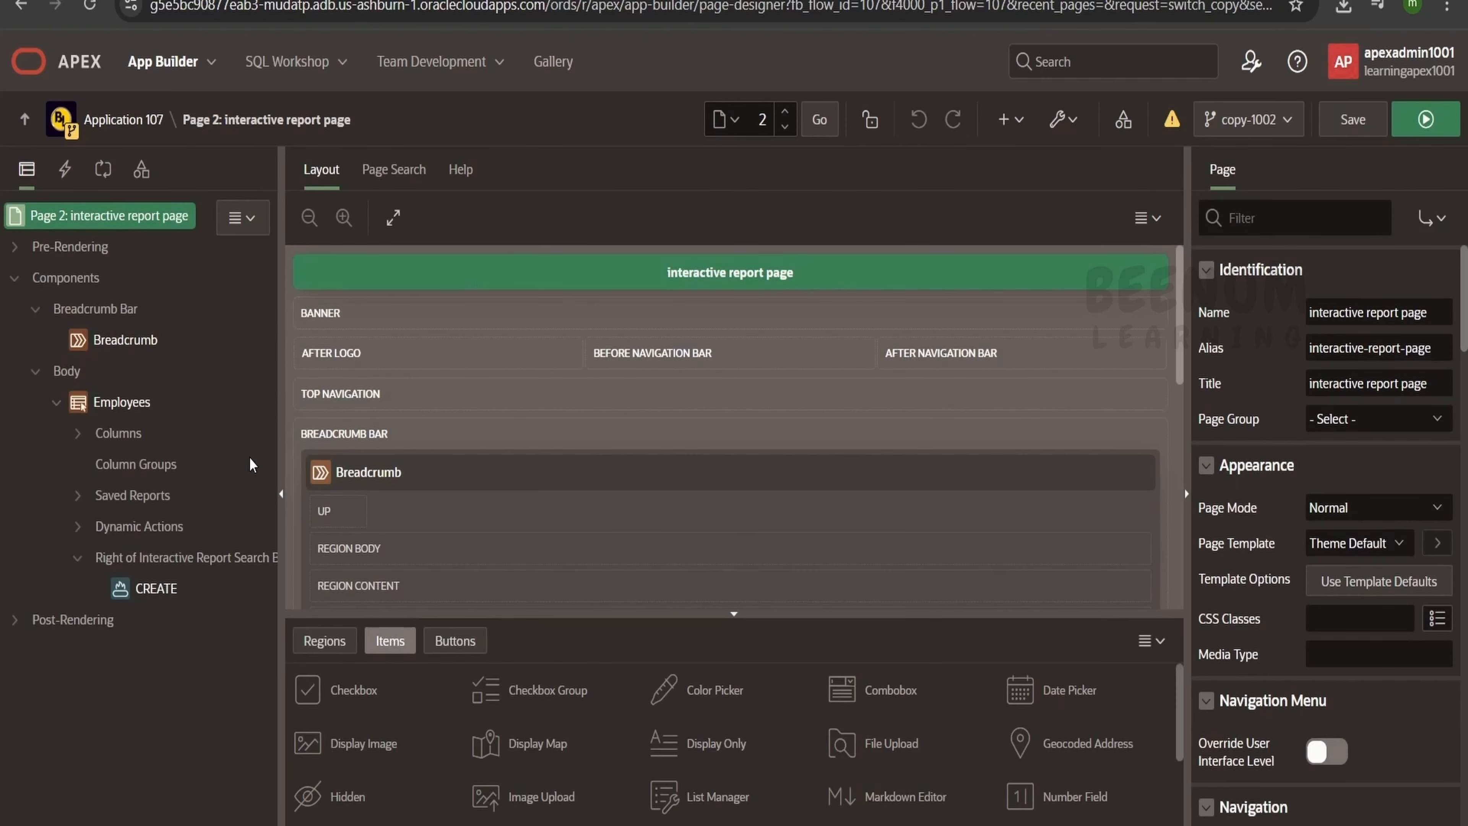
pyautogui.click(77, 434)
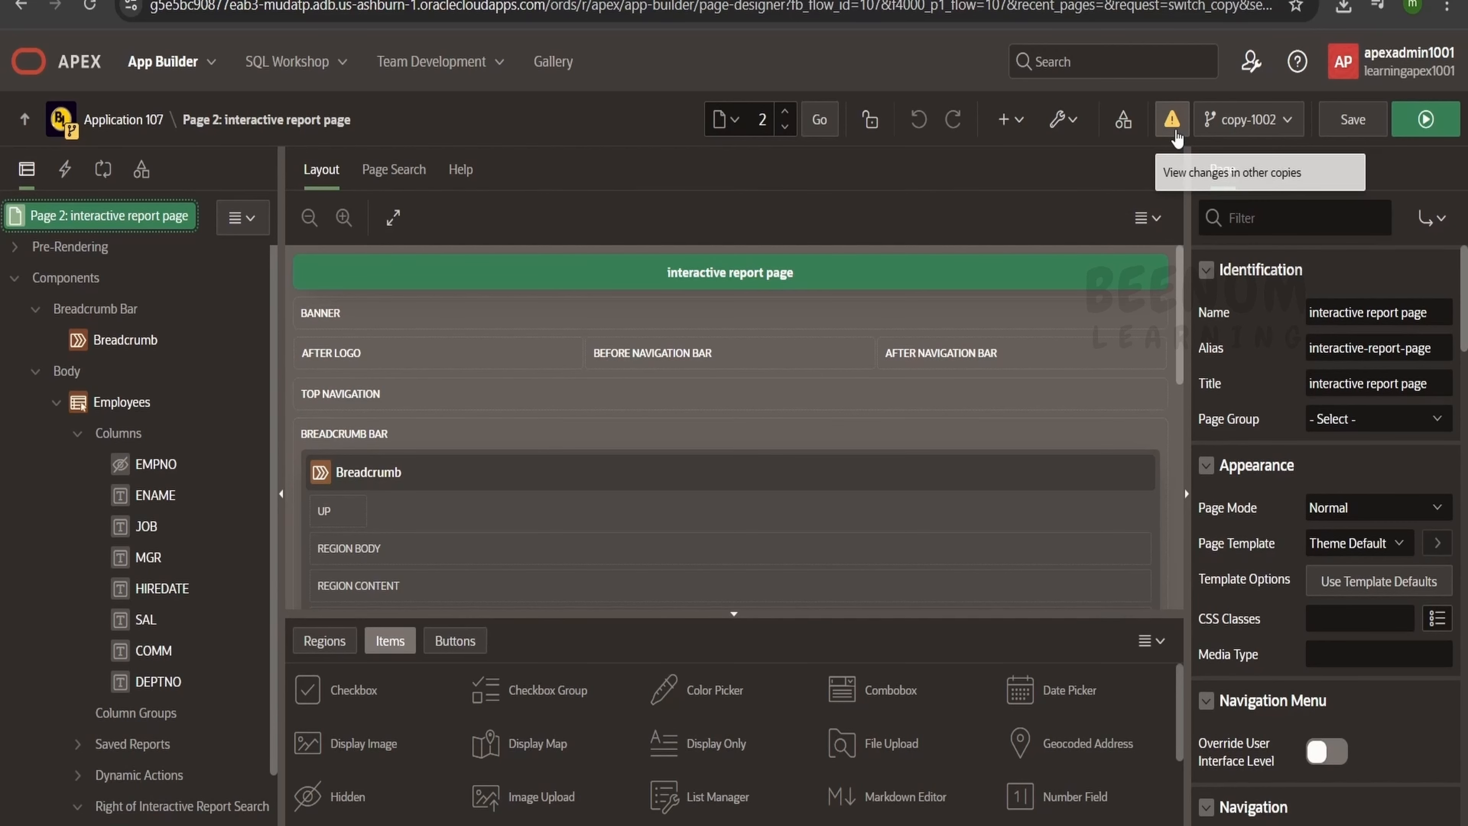
# Review the changes to page 2 in other working copies, comparing the page's code in copy-1002 with copy-1001.
pyautogui.click(1173, 128)
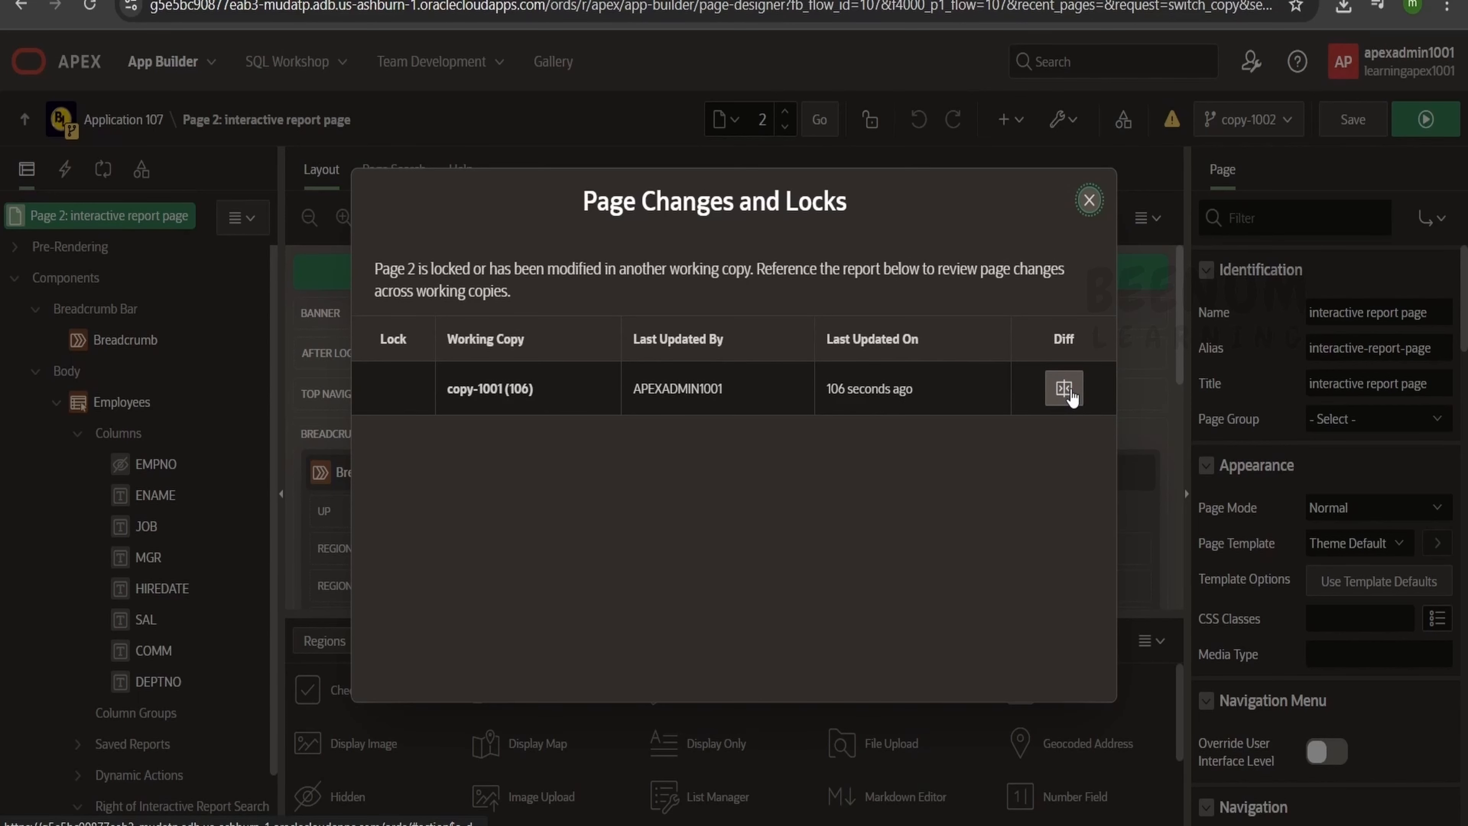
pyautogui.click(1064, 388)
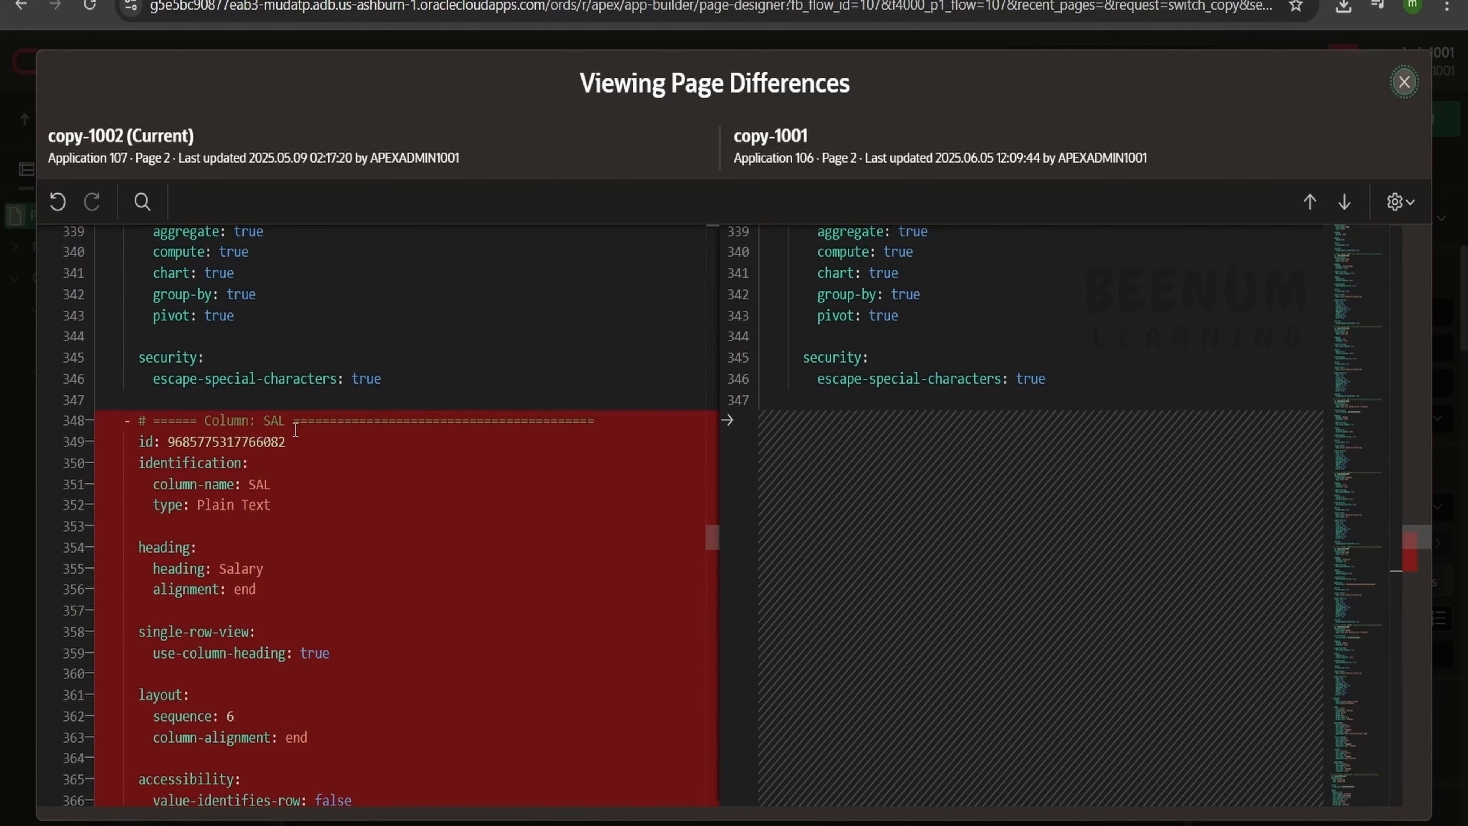
pyautogui.scroll(-10, 1026, 463)
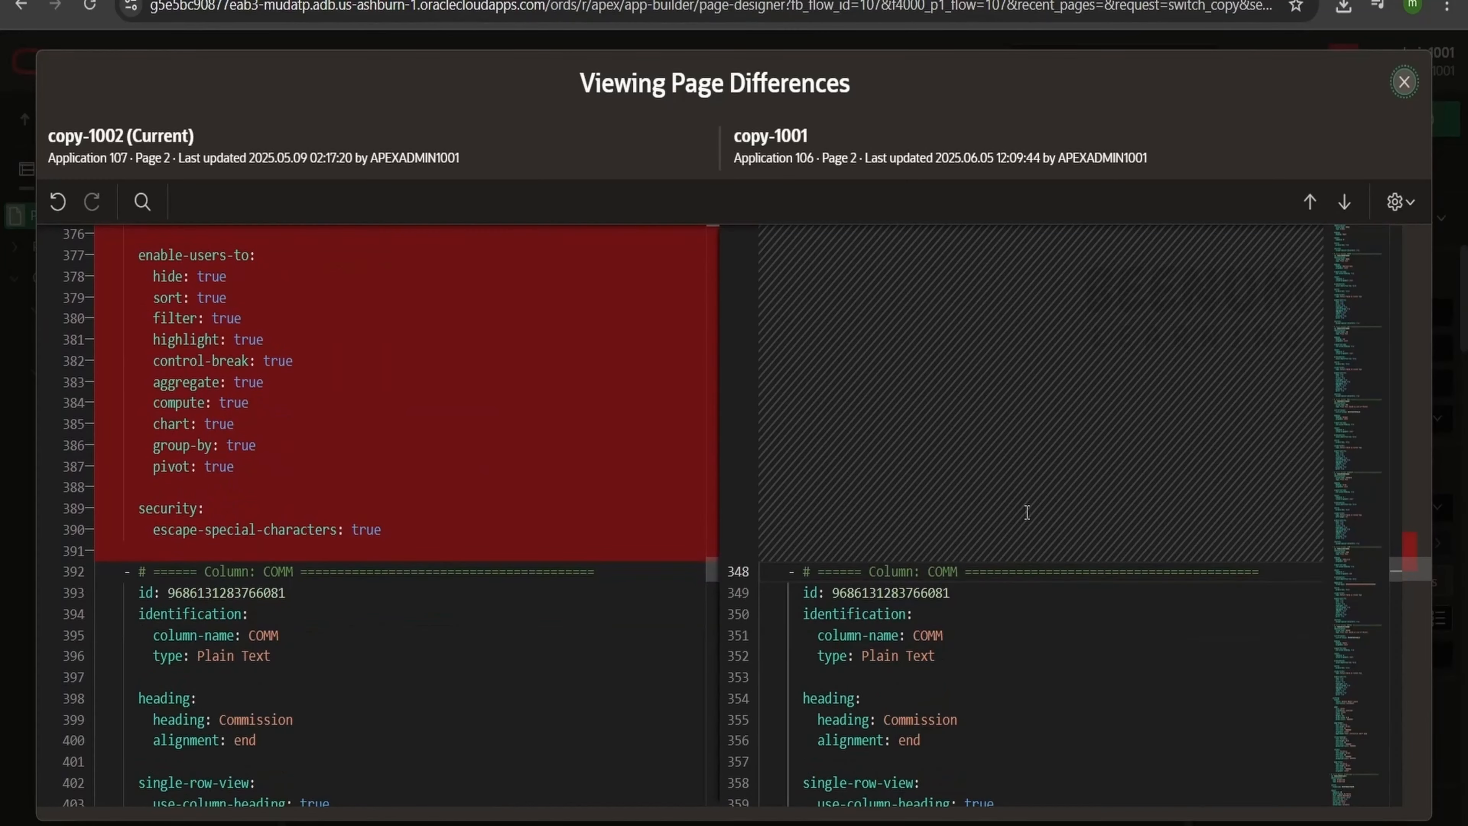
pyautogui.scroll(5, 1027, 512)
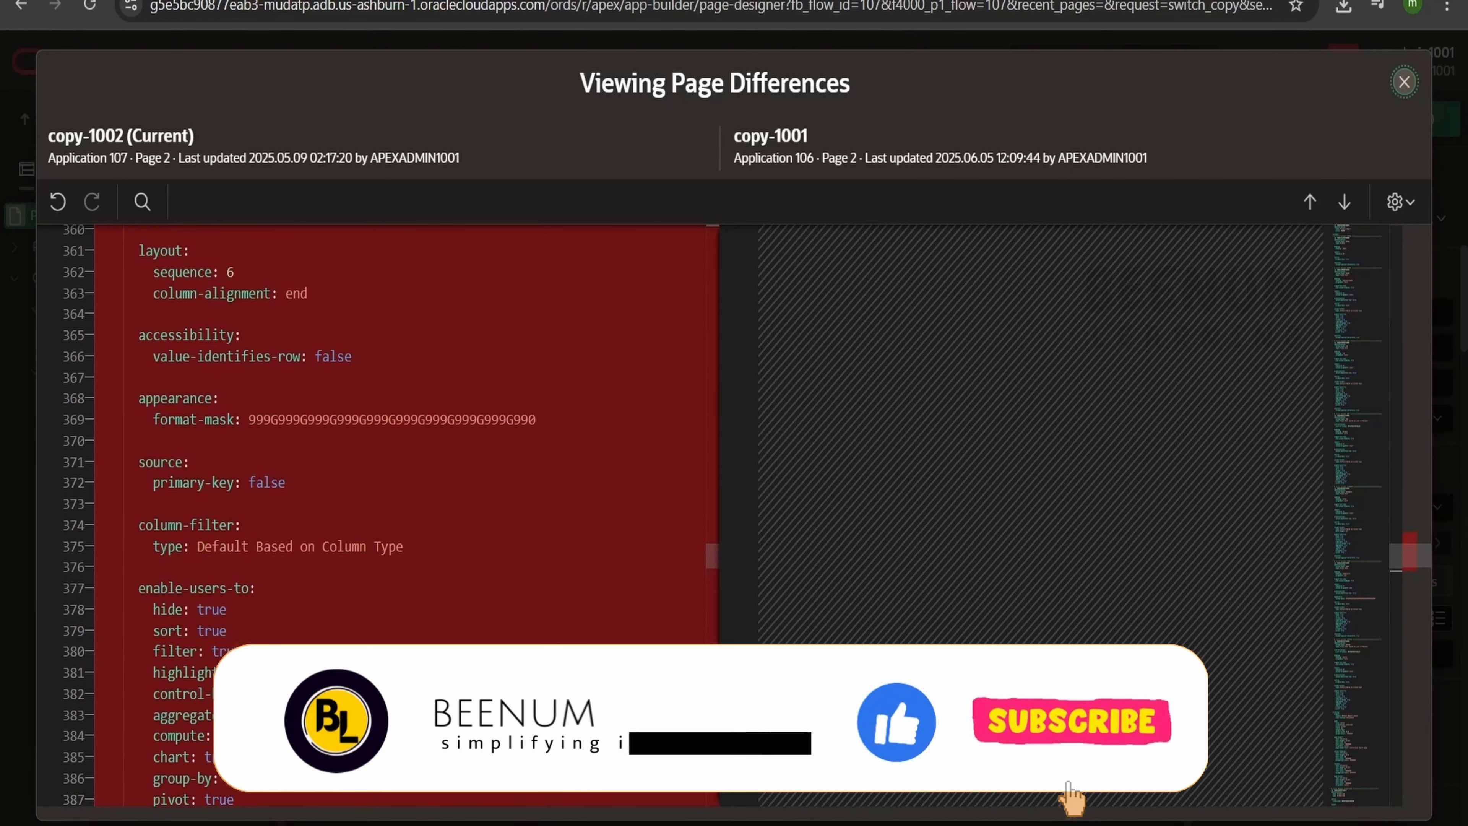
pyautogui.scroll(-12, 1256, 225)
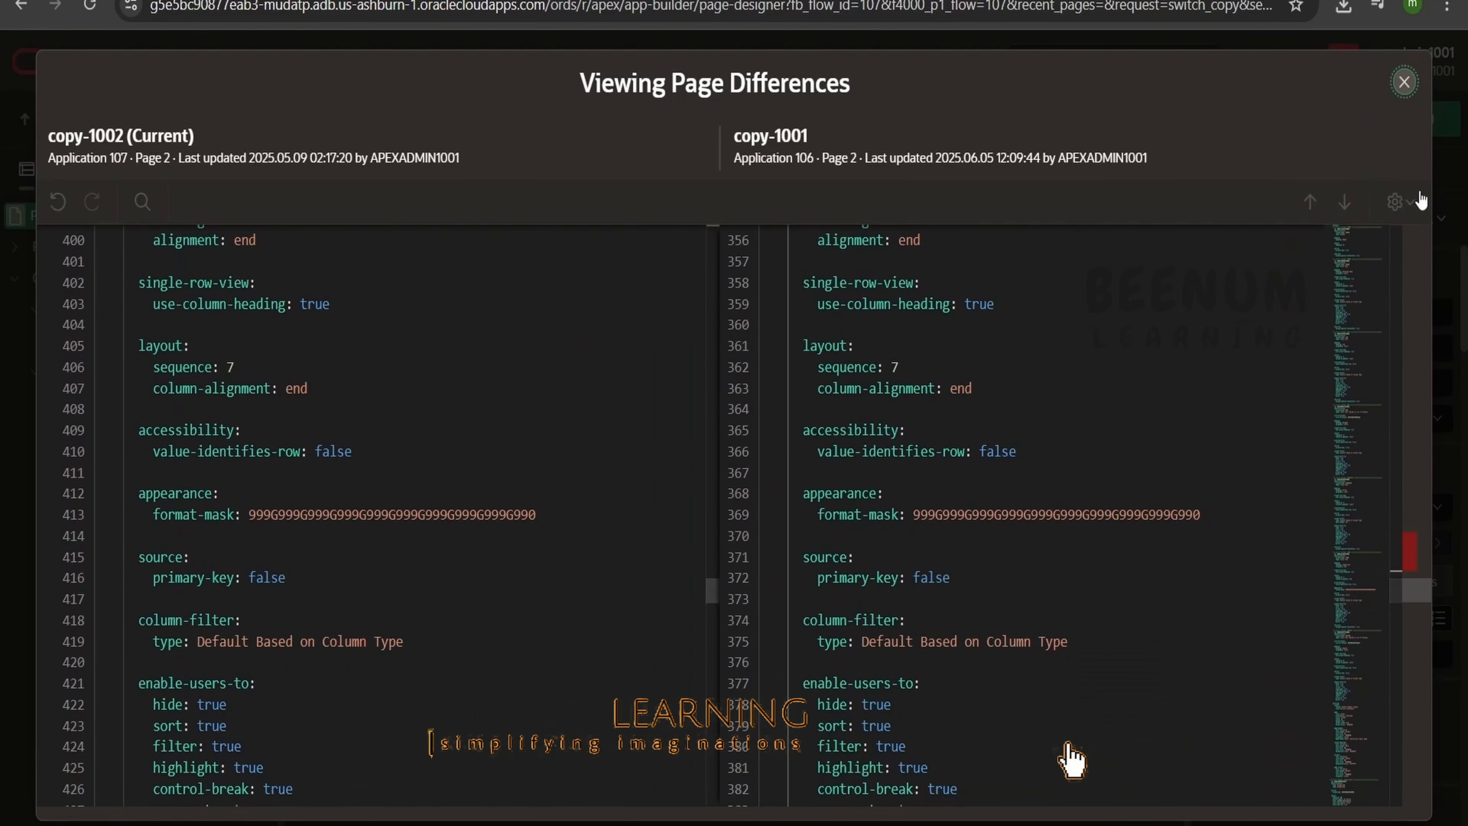
pyautogui.click(1406, 84)
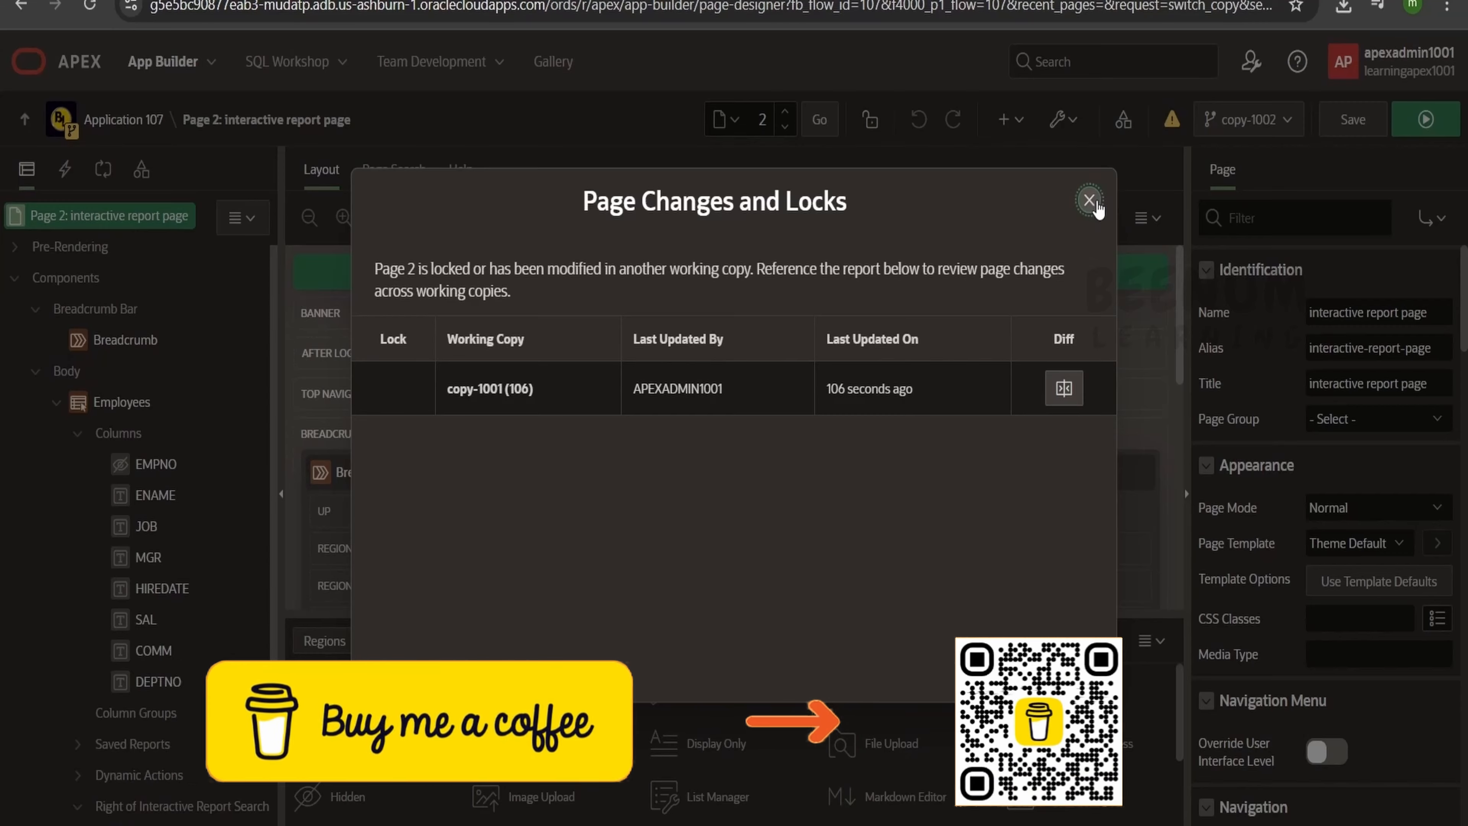
pyautogui.press('Escape')
# Switch to the copy-1001 working copy and go to its application home page.
pyautogui.click(1252, 120)
pyautogui.moveTo(1290, 209)
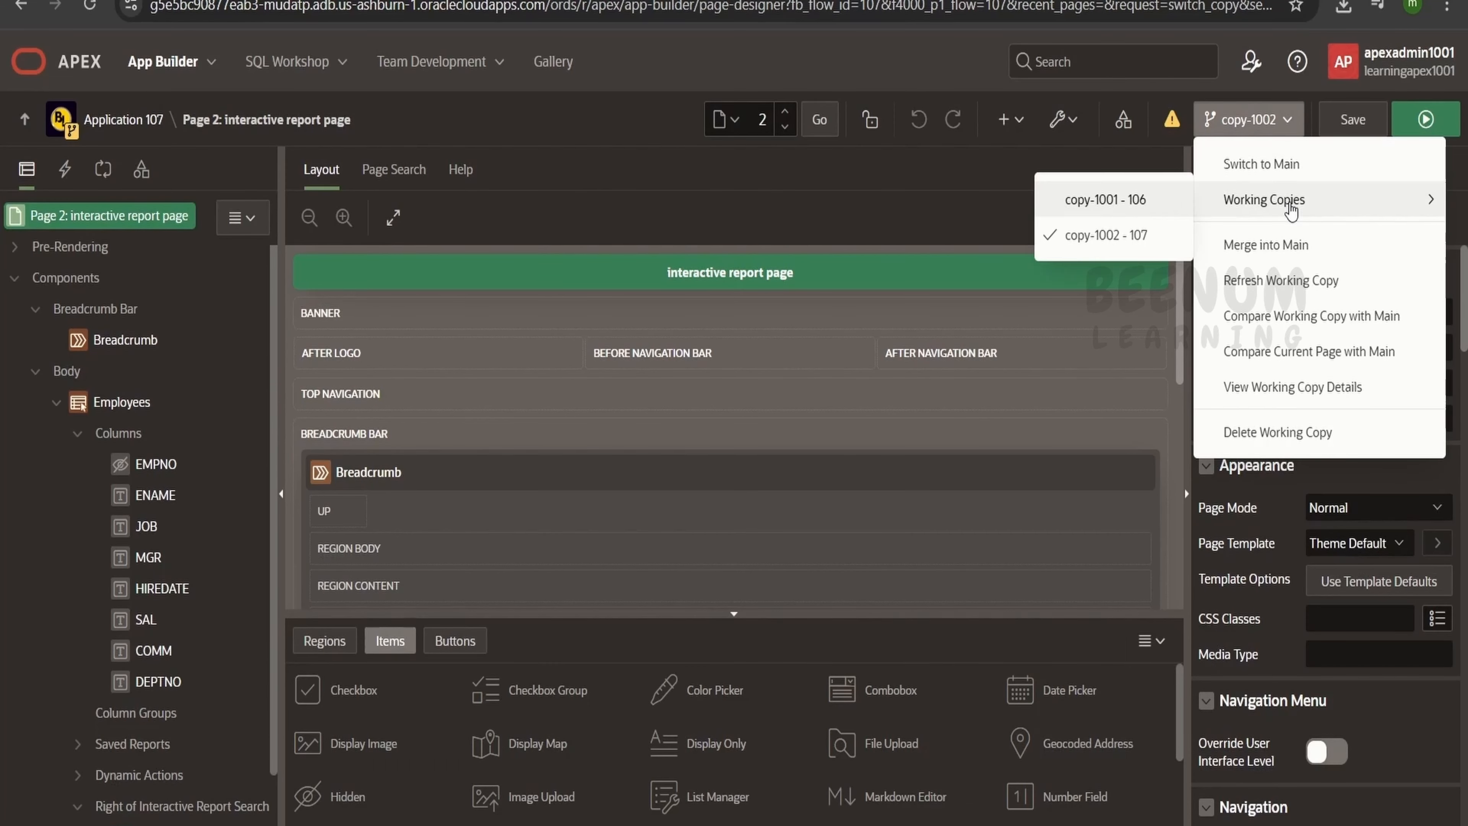
pyautogui.click(1132, 200)
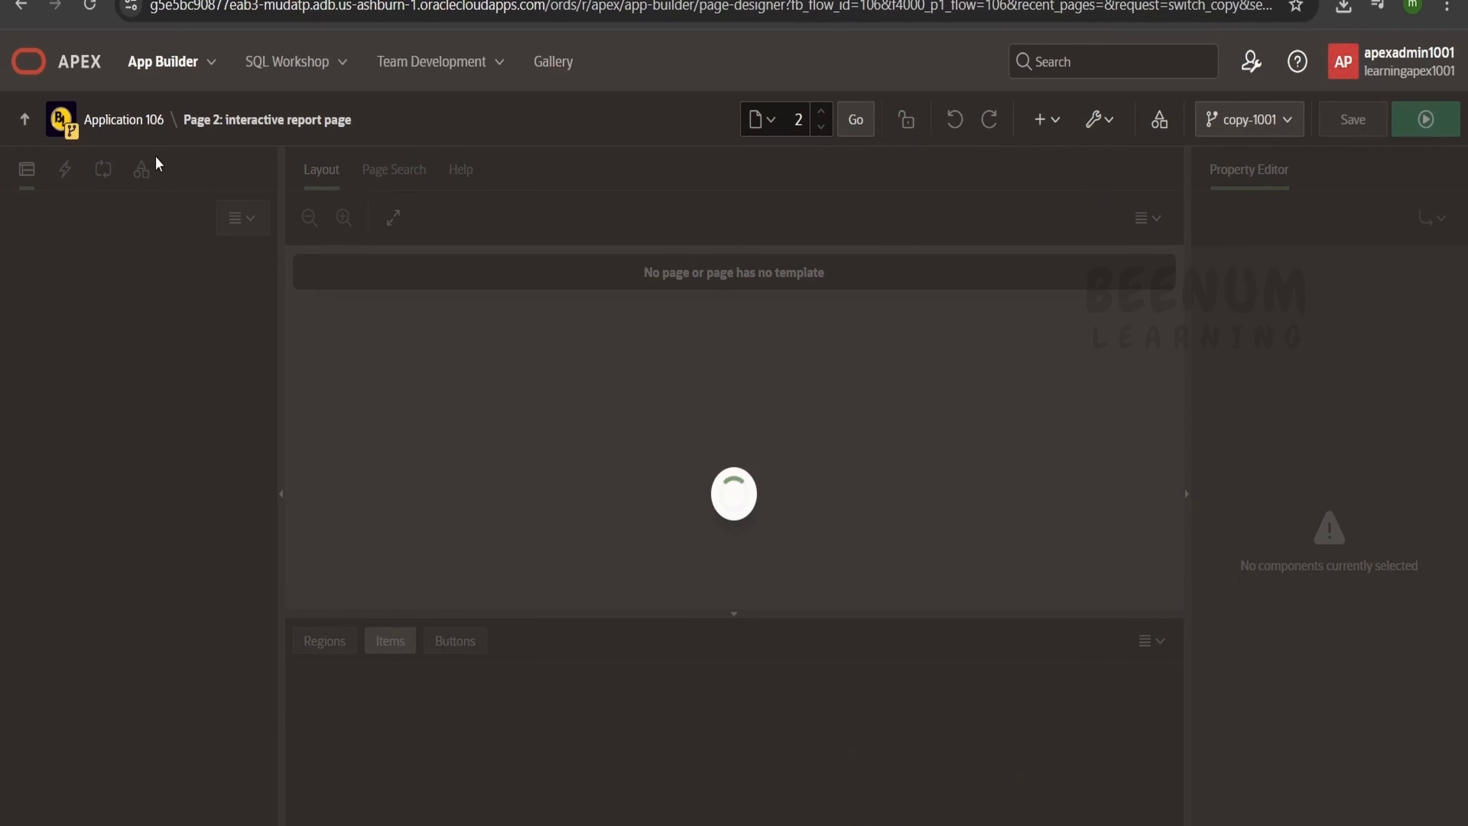
pyautogui.click(157, 121)
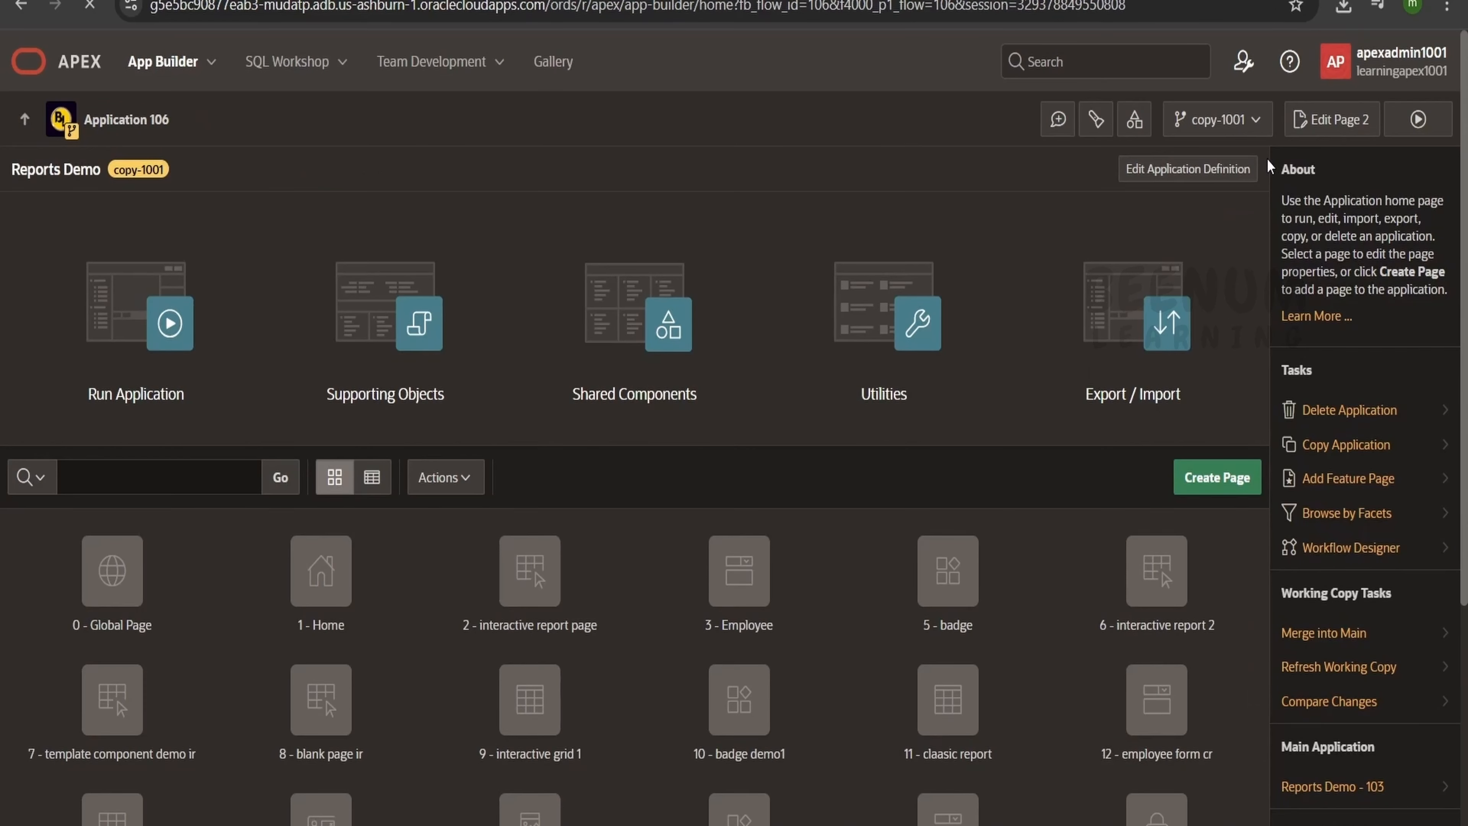
# Compare copy-1001 with Main and examine the code differences for the interactive report page.
pyautogui.click(1217, 119)
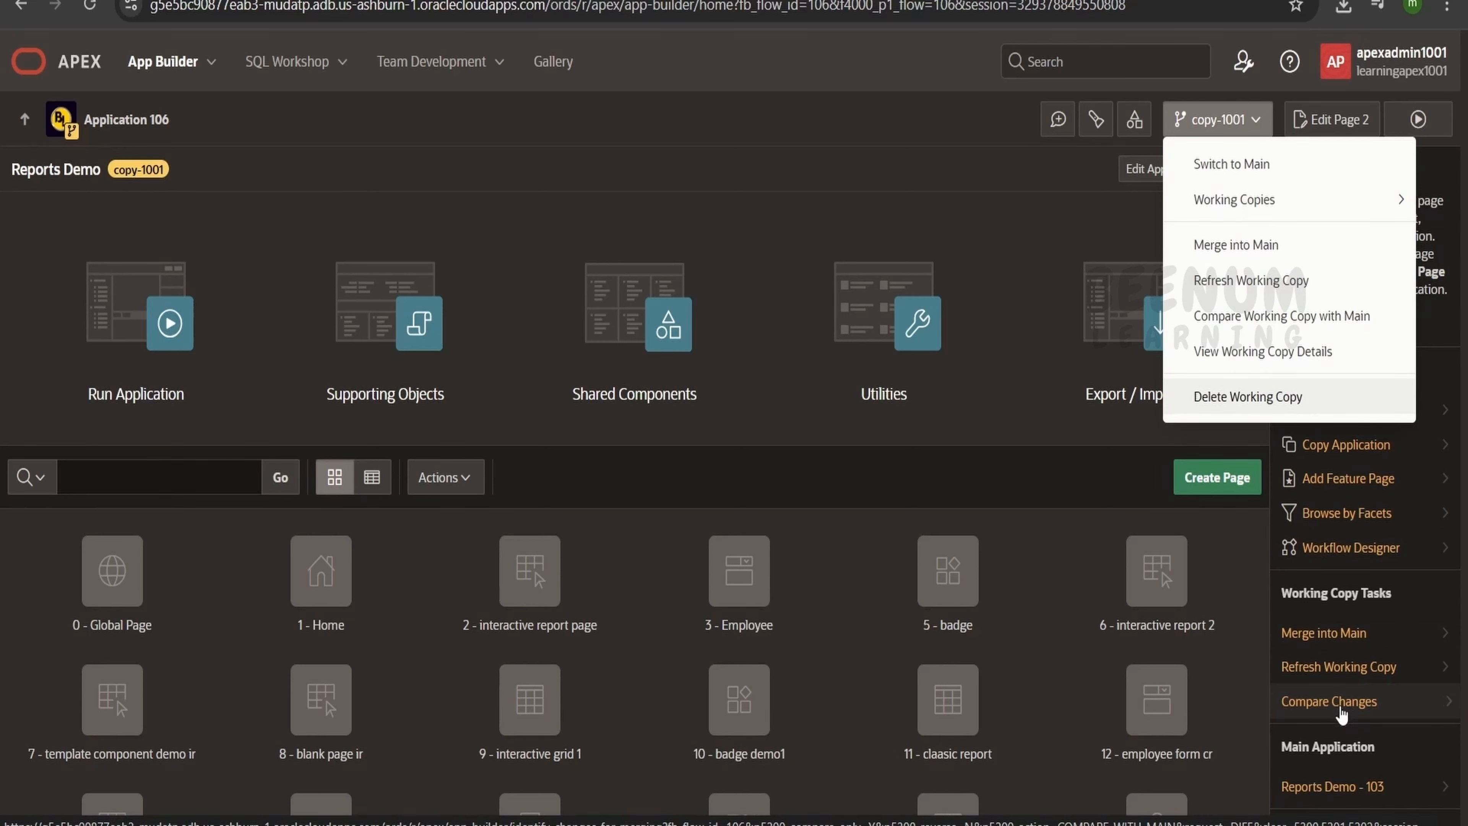
pyautogui.click(1356, 711)
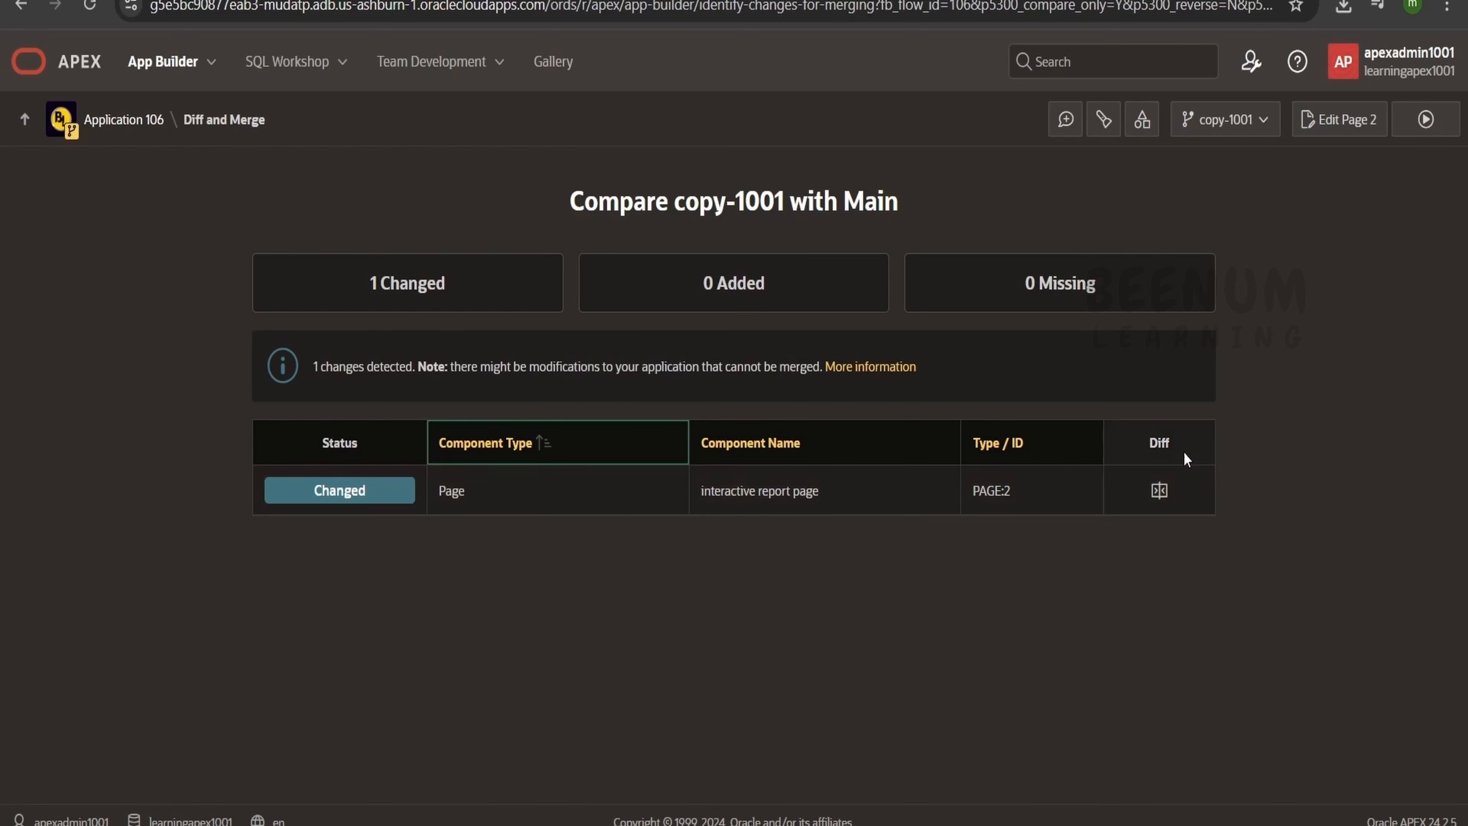
pyautogui.click(1159, 494)
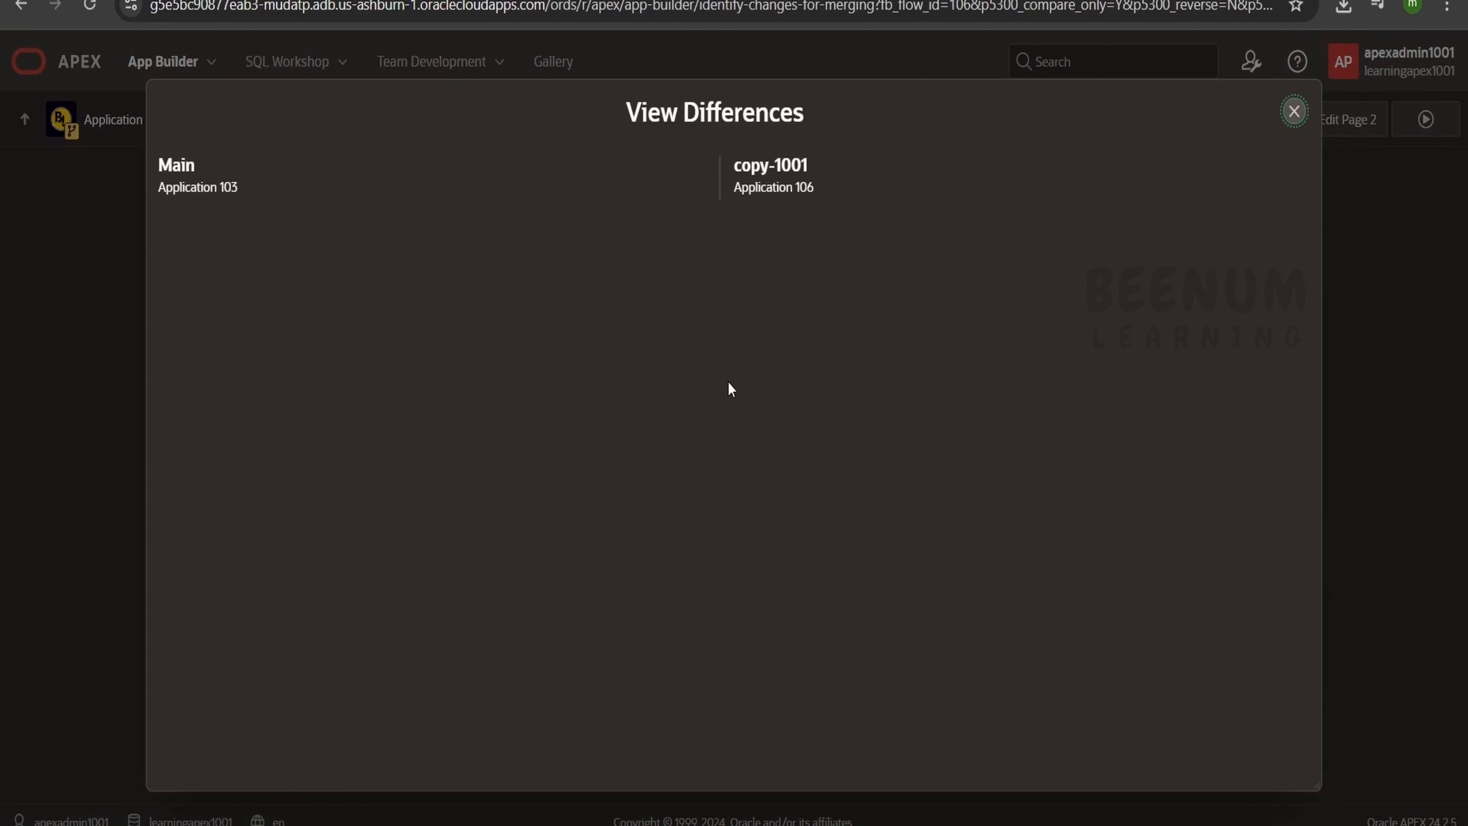
pyautogui.scroll(3, 324, 448)
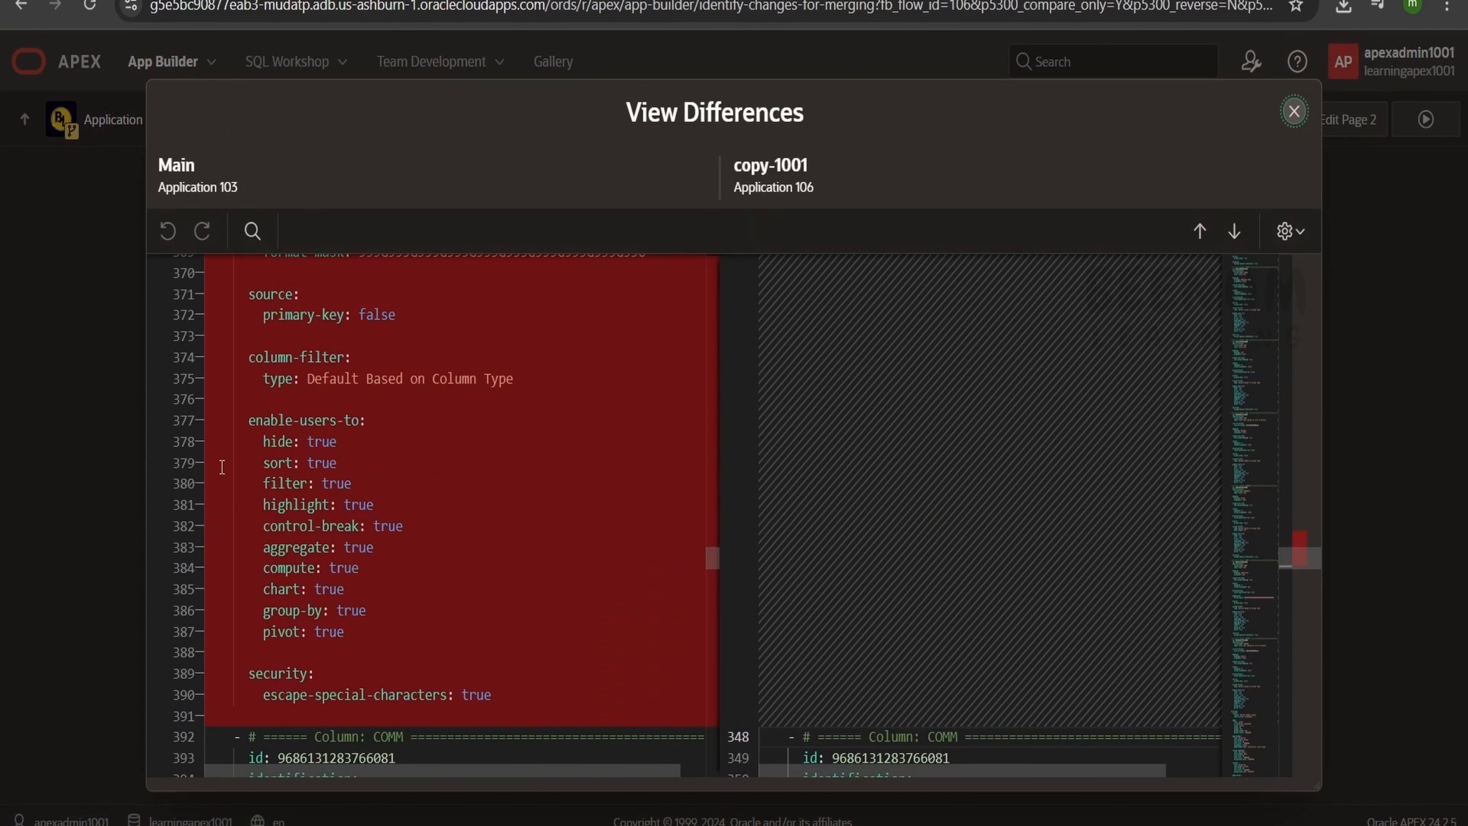
pyautogui.scroll(8, 983, 331)
pyautogui.scroll(3, 978, 347)
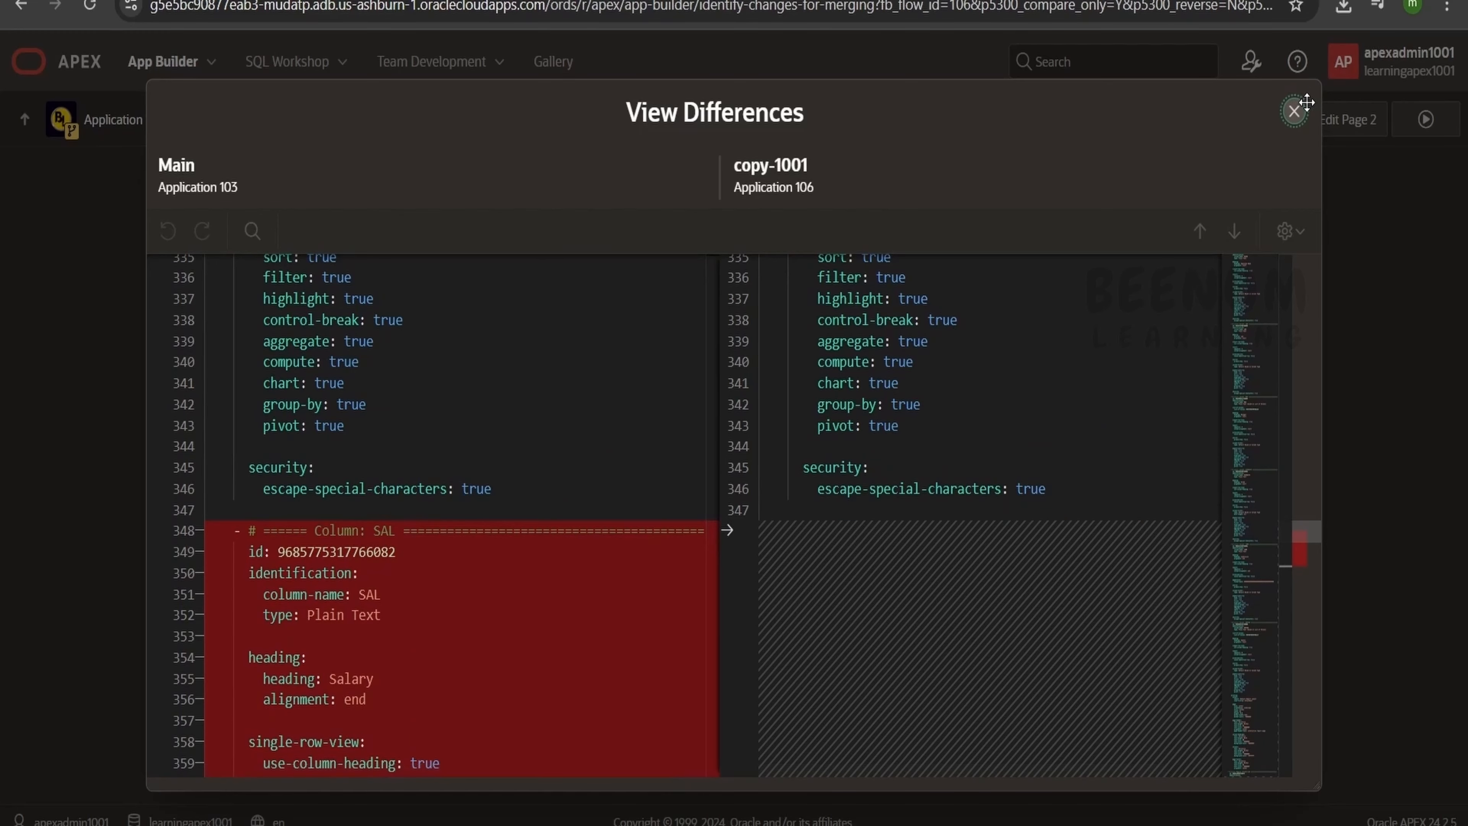
pyautogui.click(1296, 112)
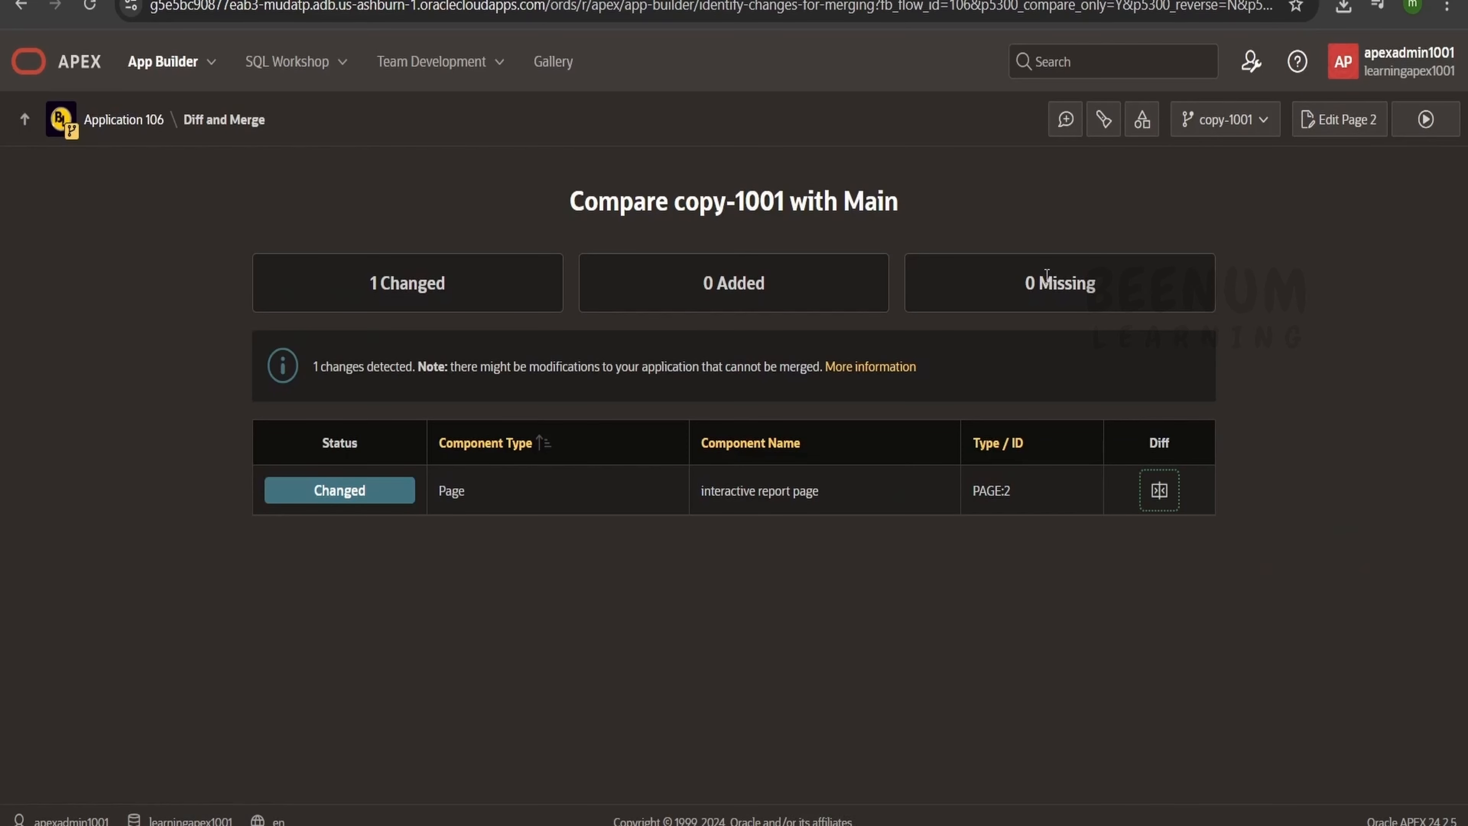
# Merge the changed interactive report page from copy-1001 into Main, backing up the target app first and keeping the working copy.
pyautogui.click(1266, 123)
pyautogui.click(1245, 250)
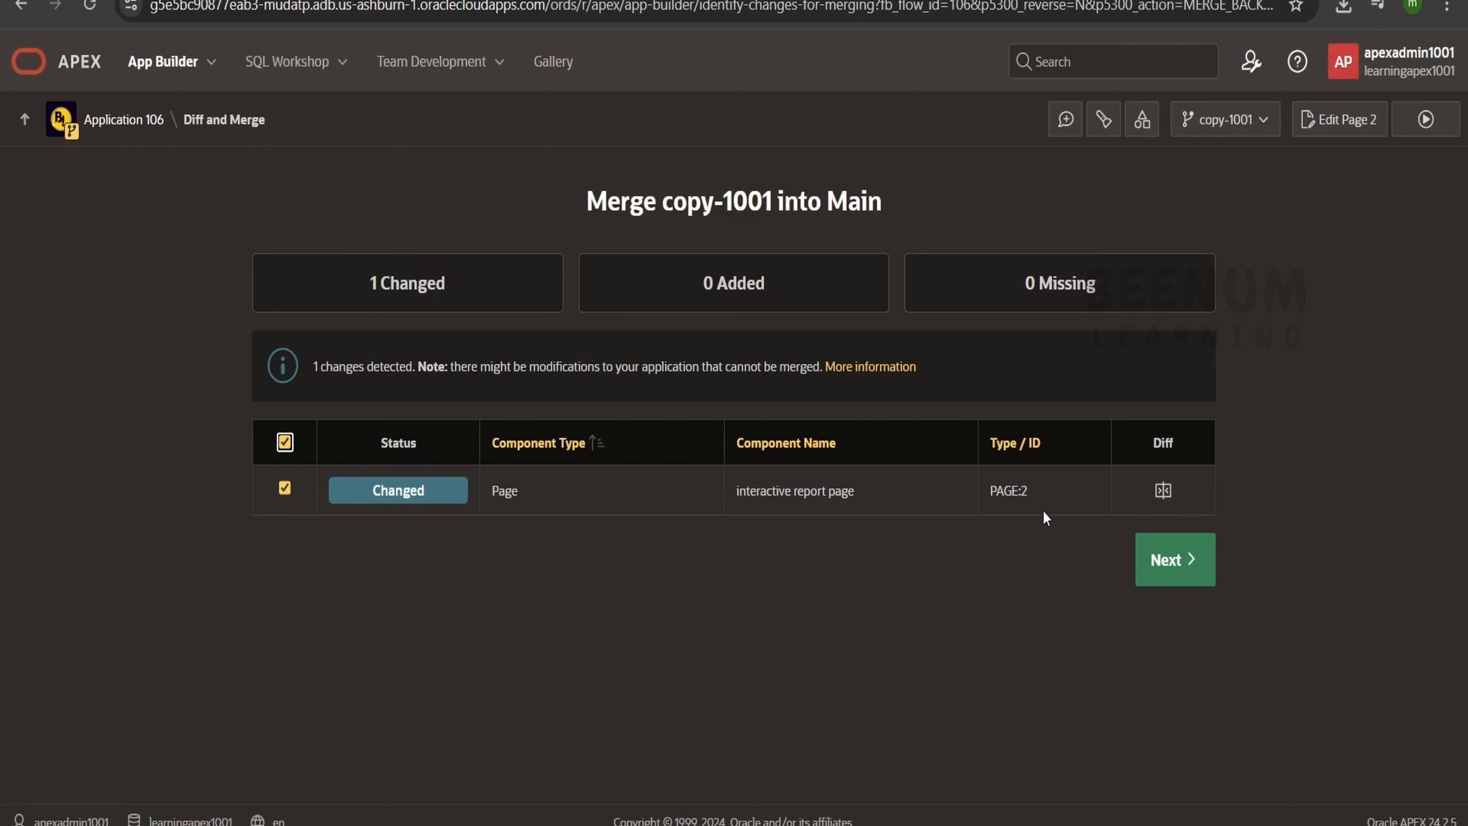
pyautogui.click(1168, 558)
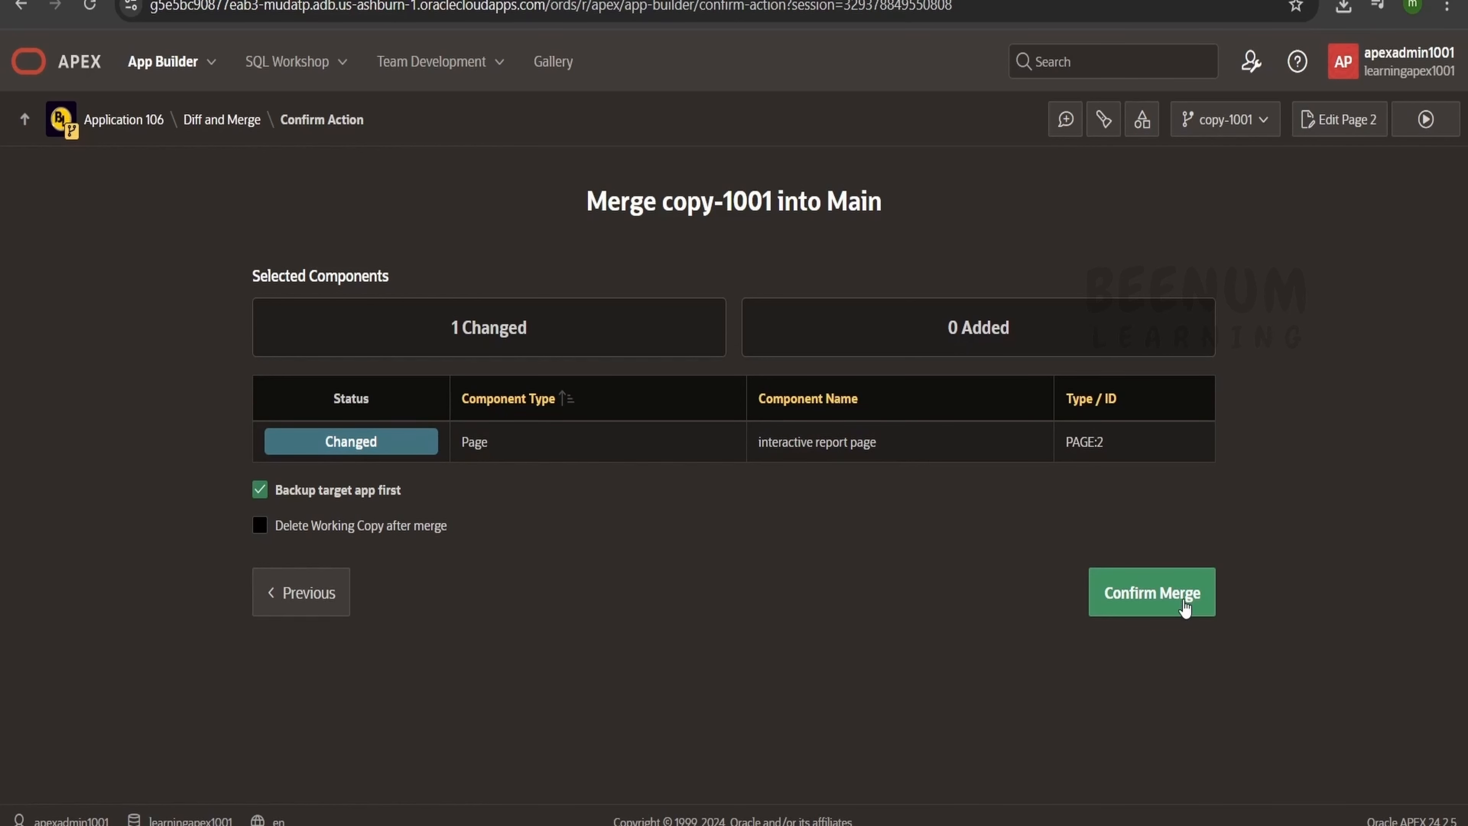
pyautogui.click(1151, 599)
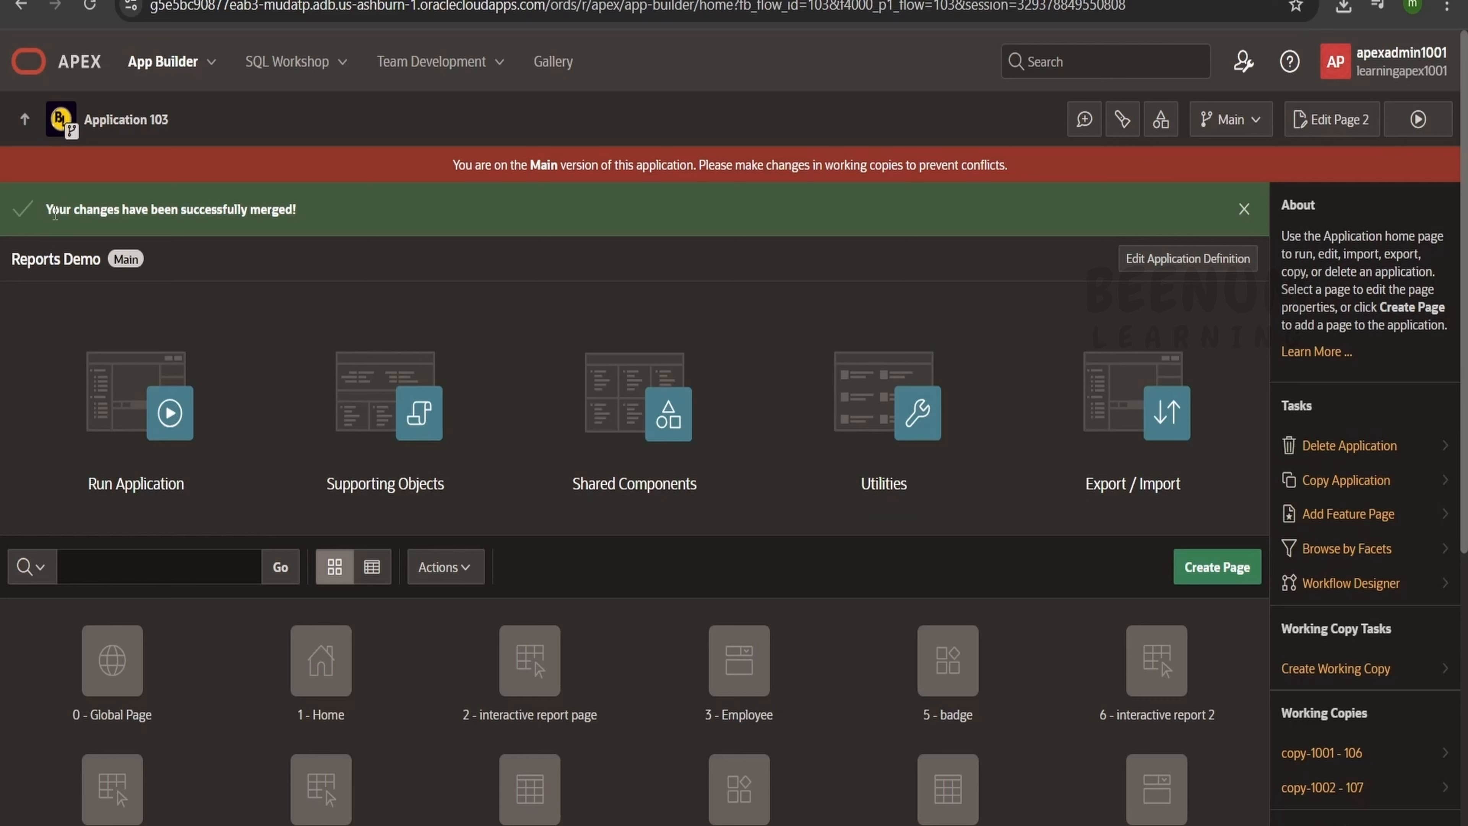
pyautogui.moveTo(46, 210); pyautogui.dragTo(361, 213)
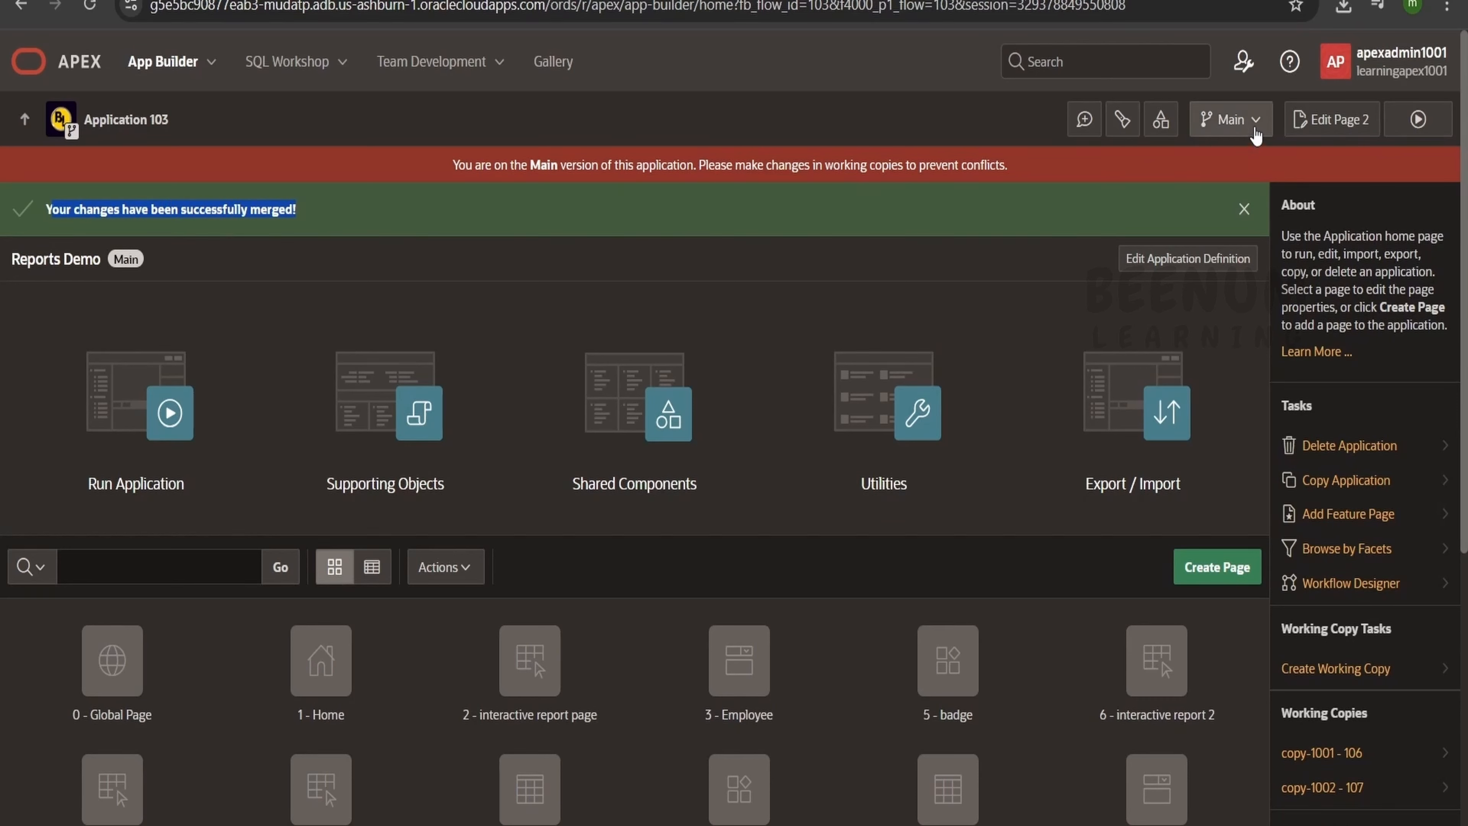
# Reopen the Main version of Reports Demo from the application list and check the Employees report's columns on page 2.
pyautogui.click(1256, 131)
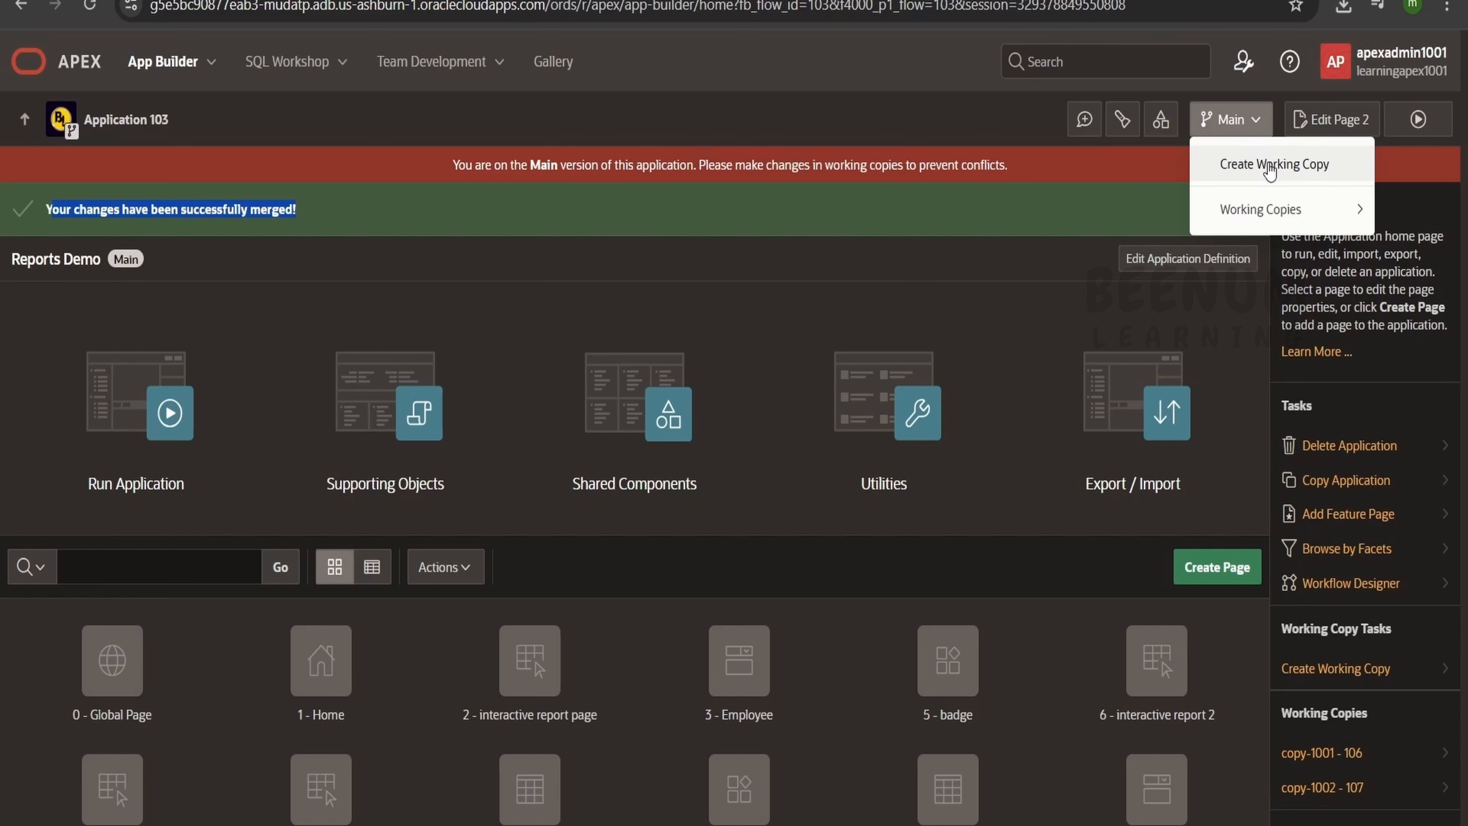
pyautogui.click(140, 124)
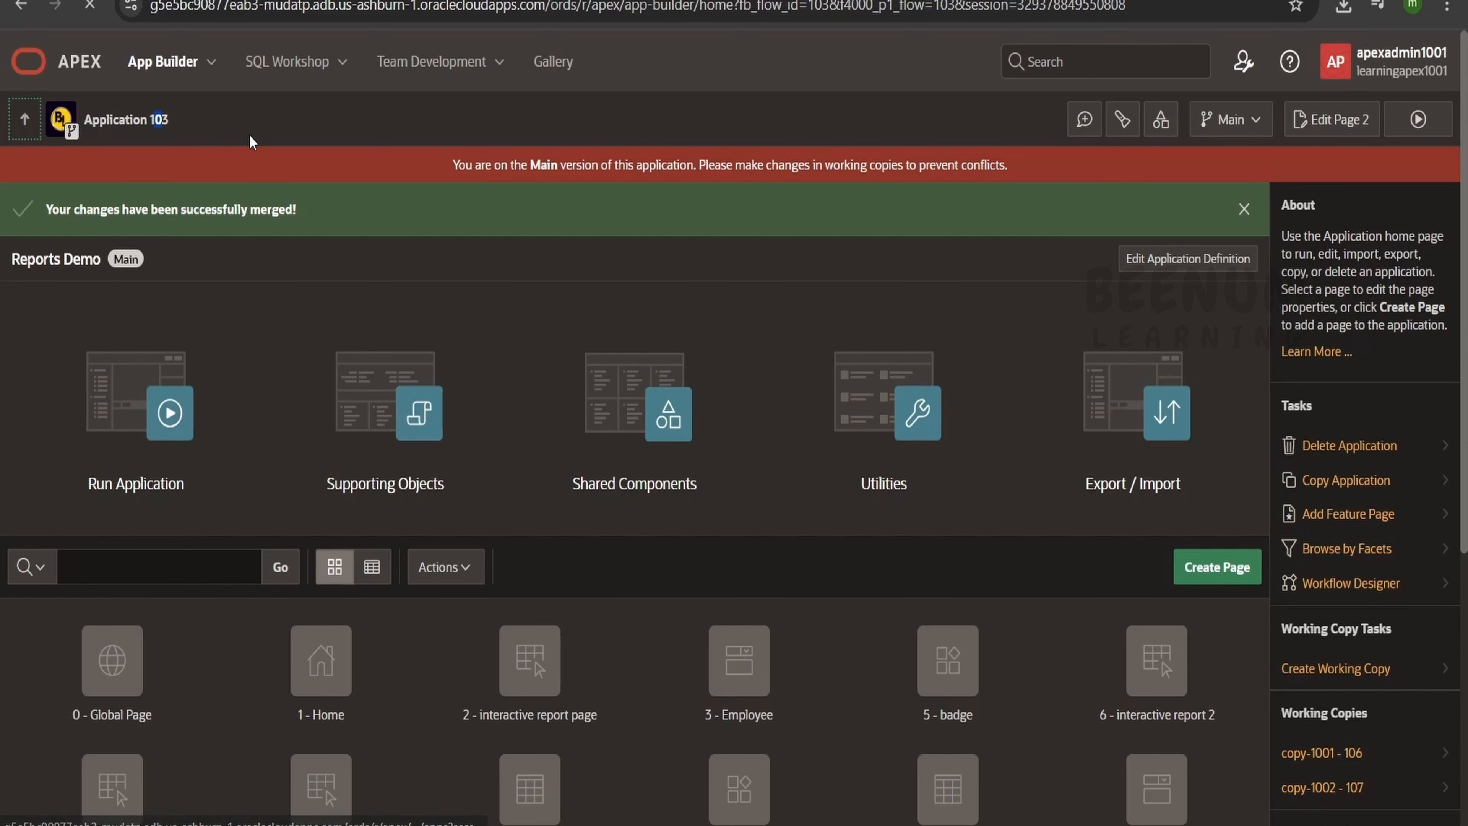
pyautogui.click(24, 119)
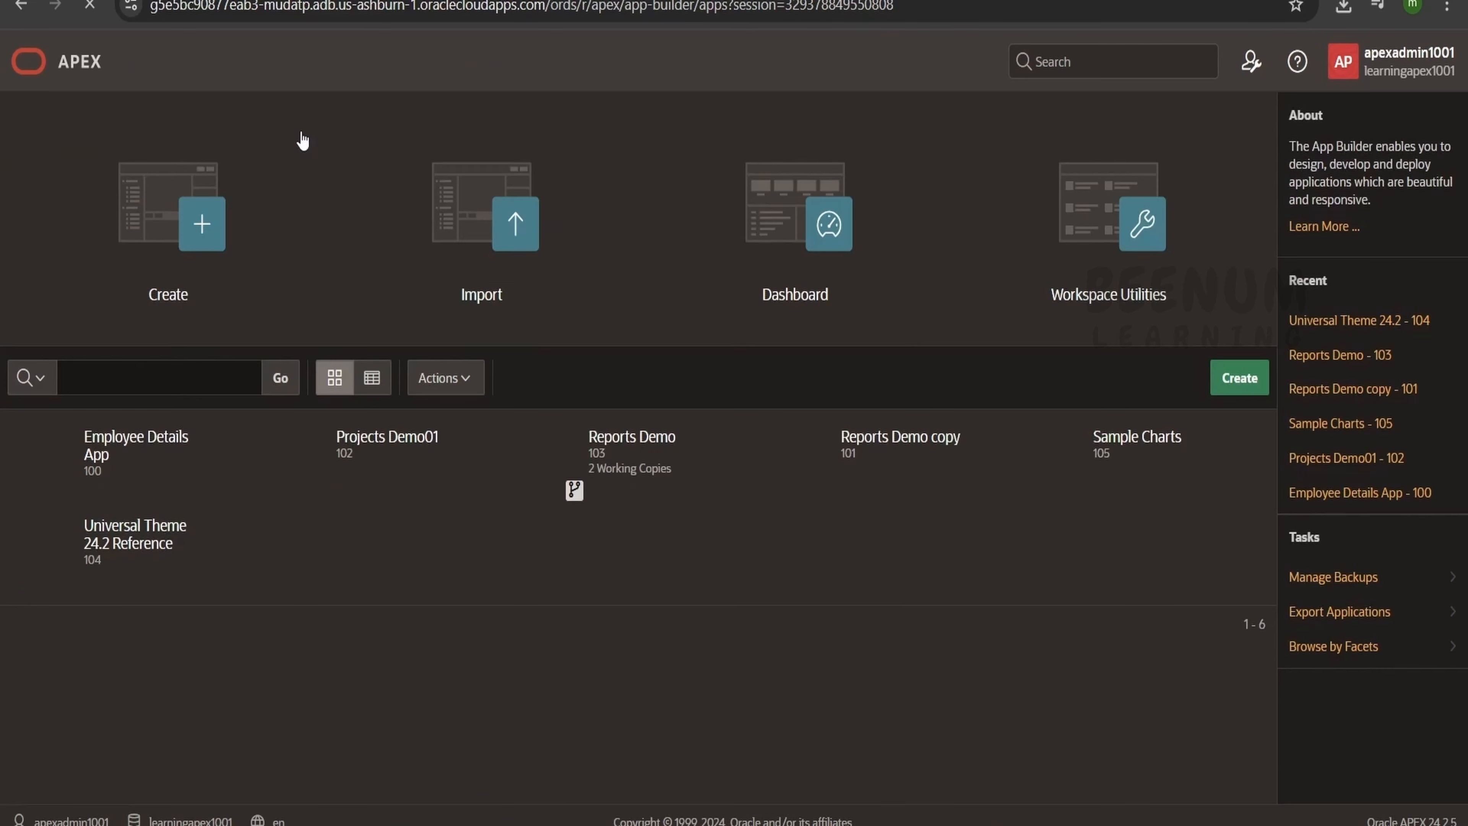
pyautogui.click(607, 468)
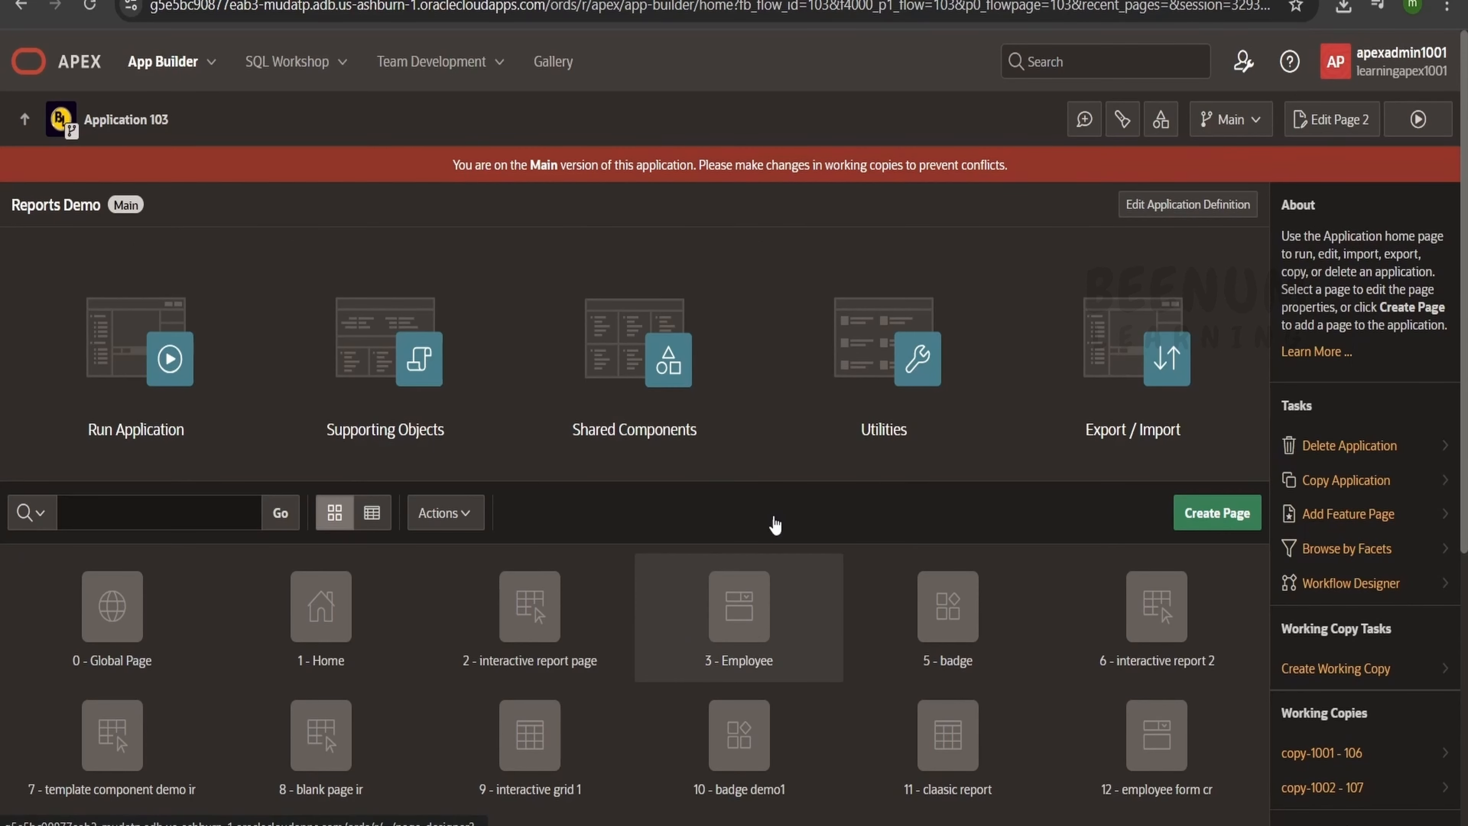
pyautogui.click(536, 629)
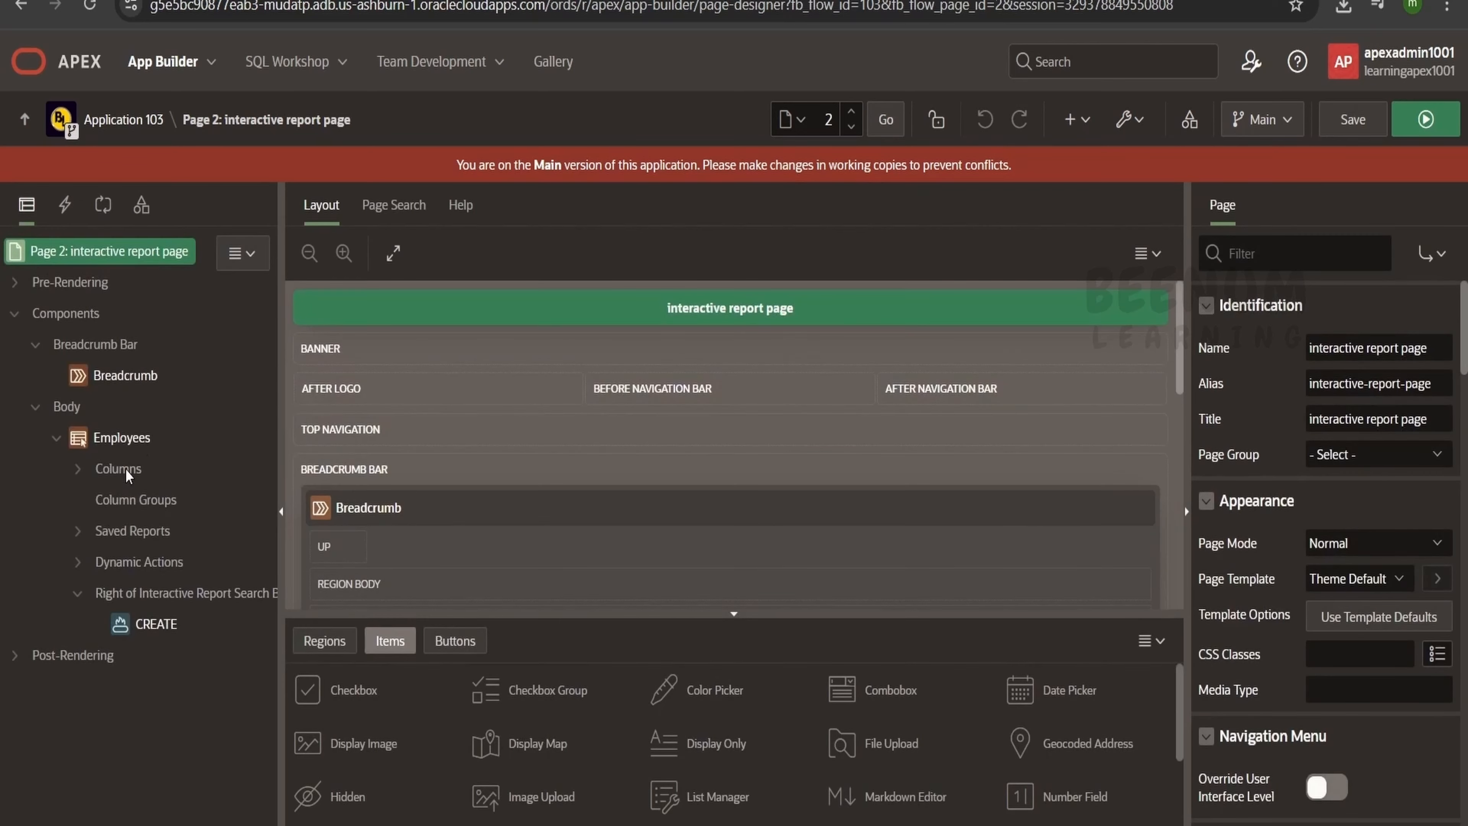
pyautogui.click(77, 469)
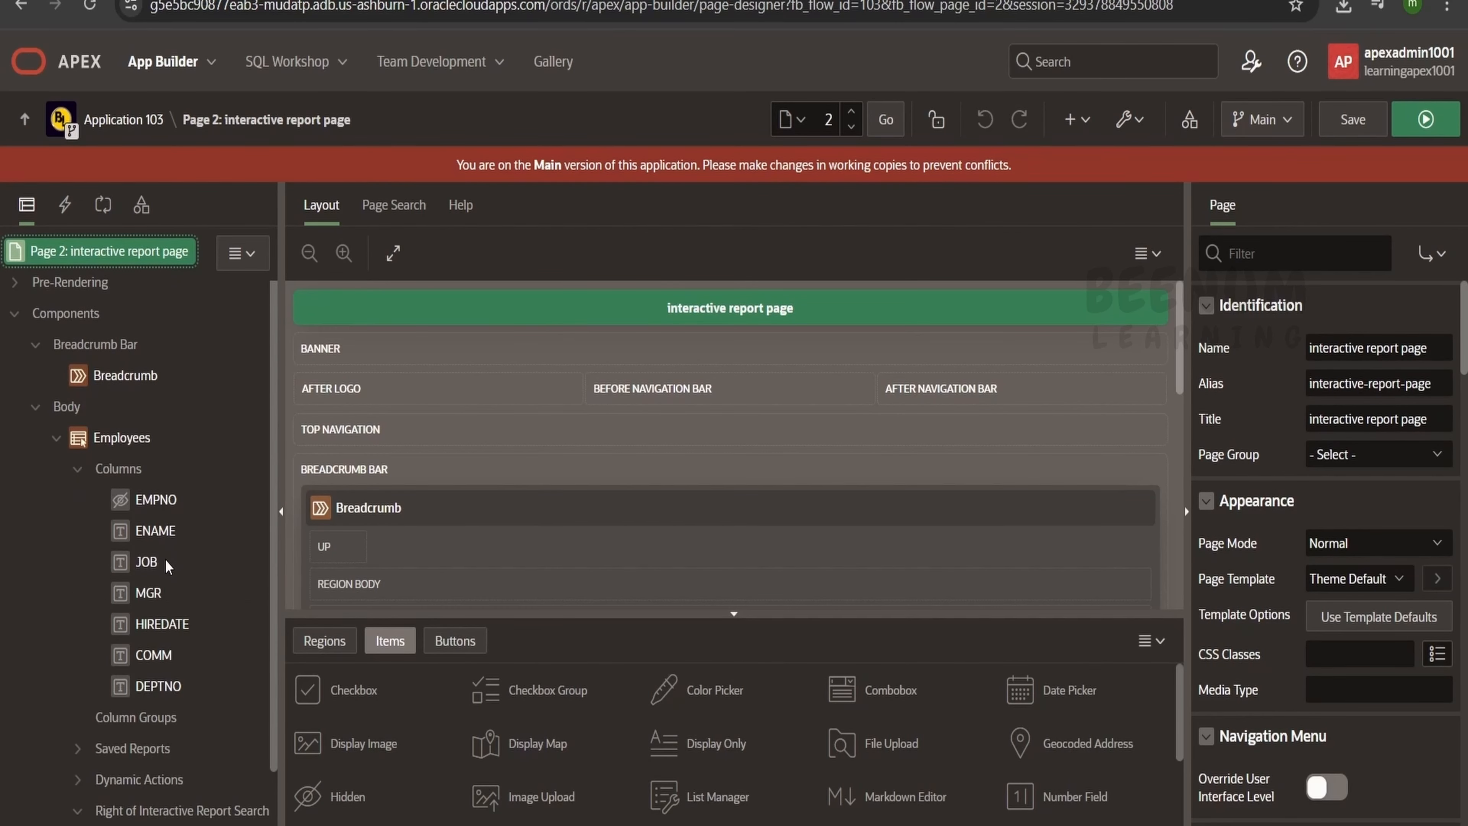
# Return to the Main application's home page and switch to the copy-1001 working copy.
pyautogui.click(123, 119)
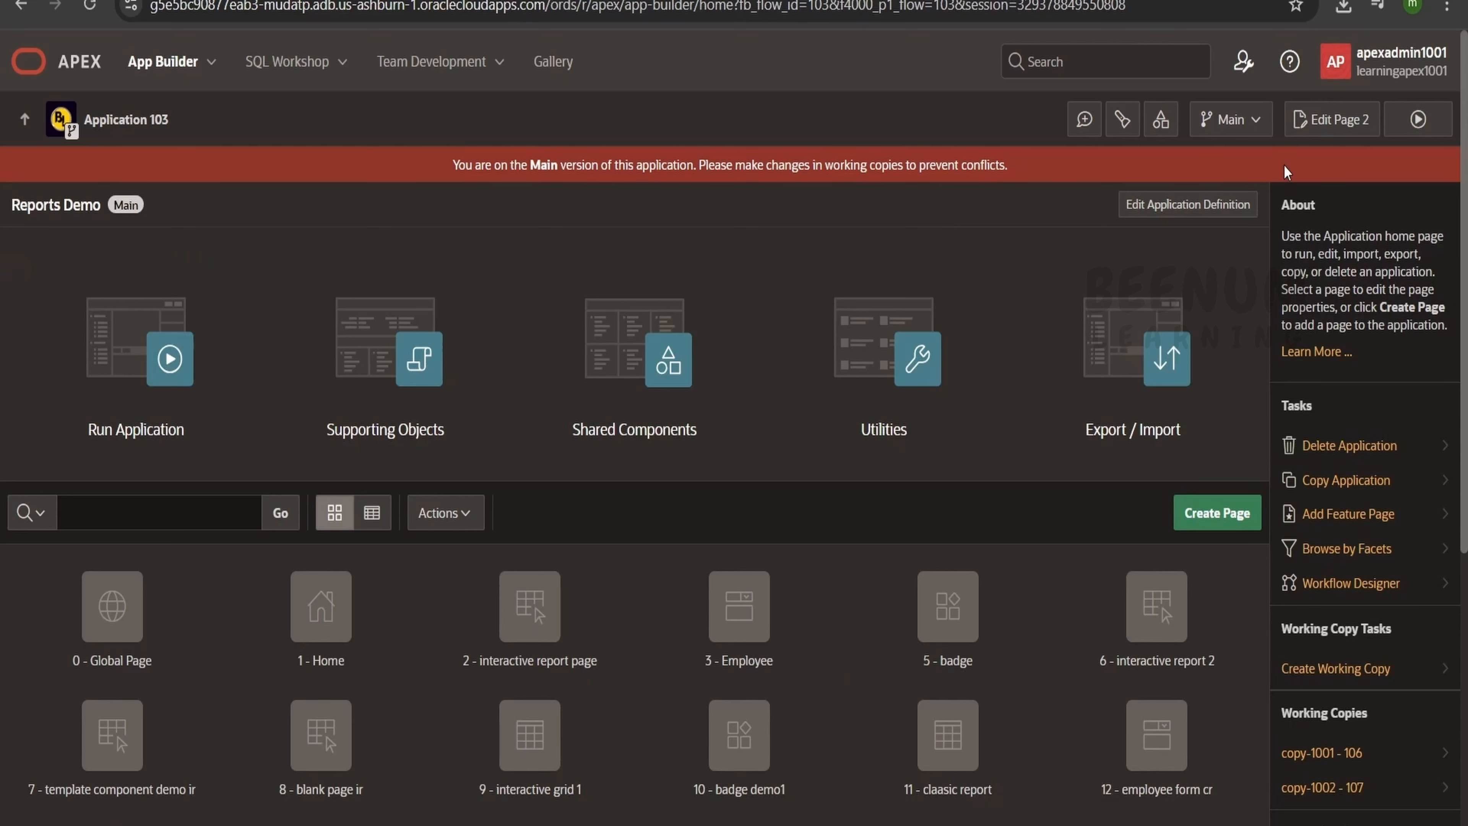
pyautogui.click(1266, 128)
pyautogui.moveTo(1288, 208)
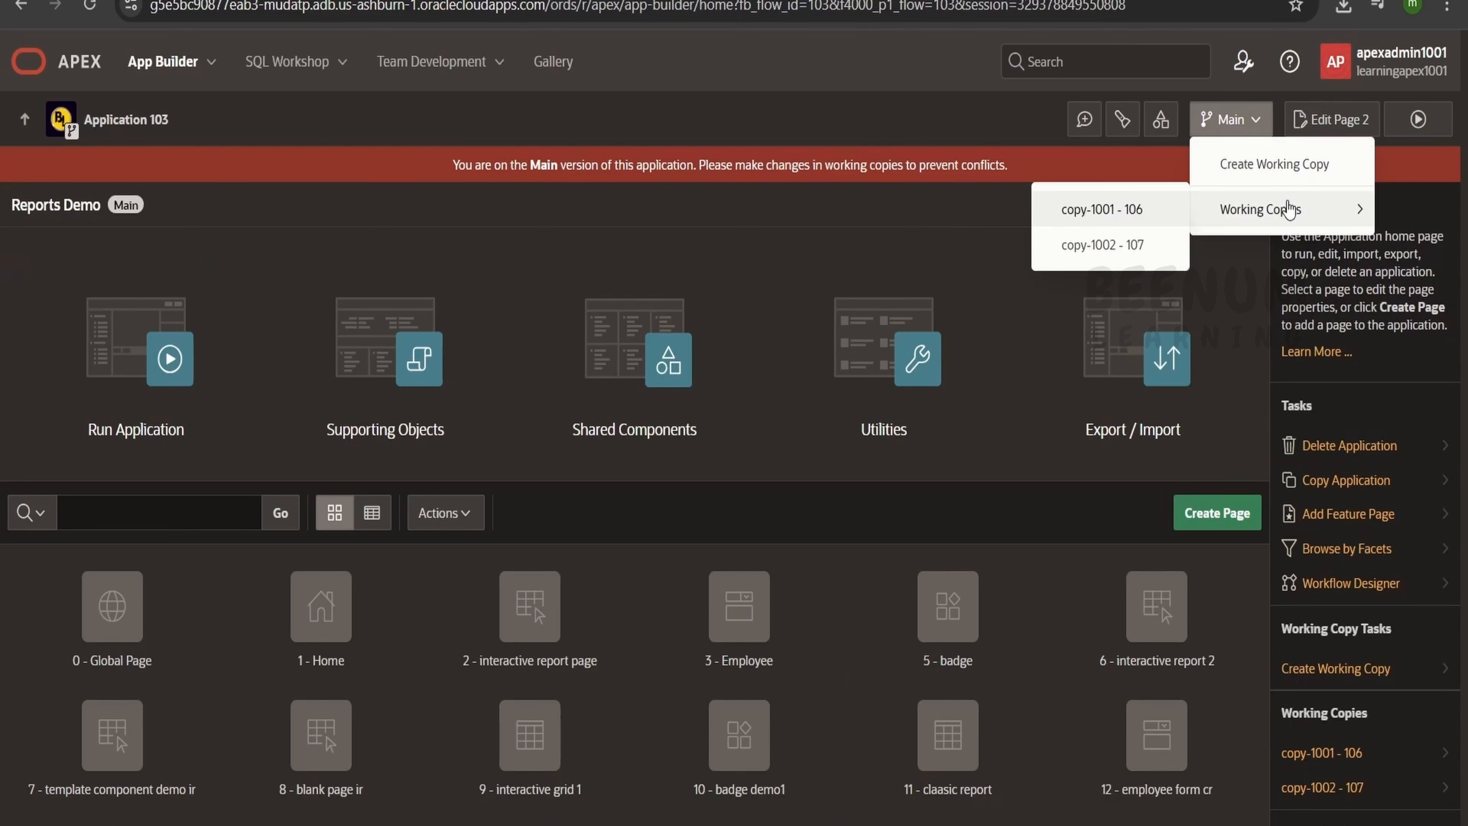
pyautogui.click(1111, 209)
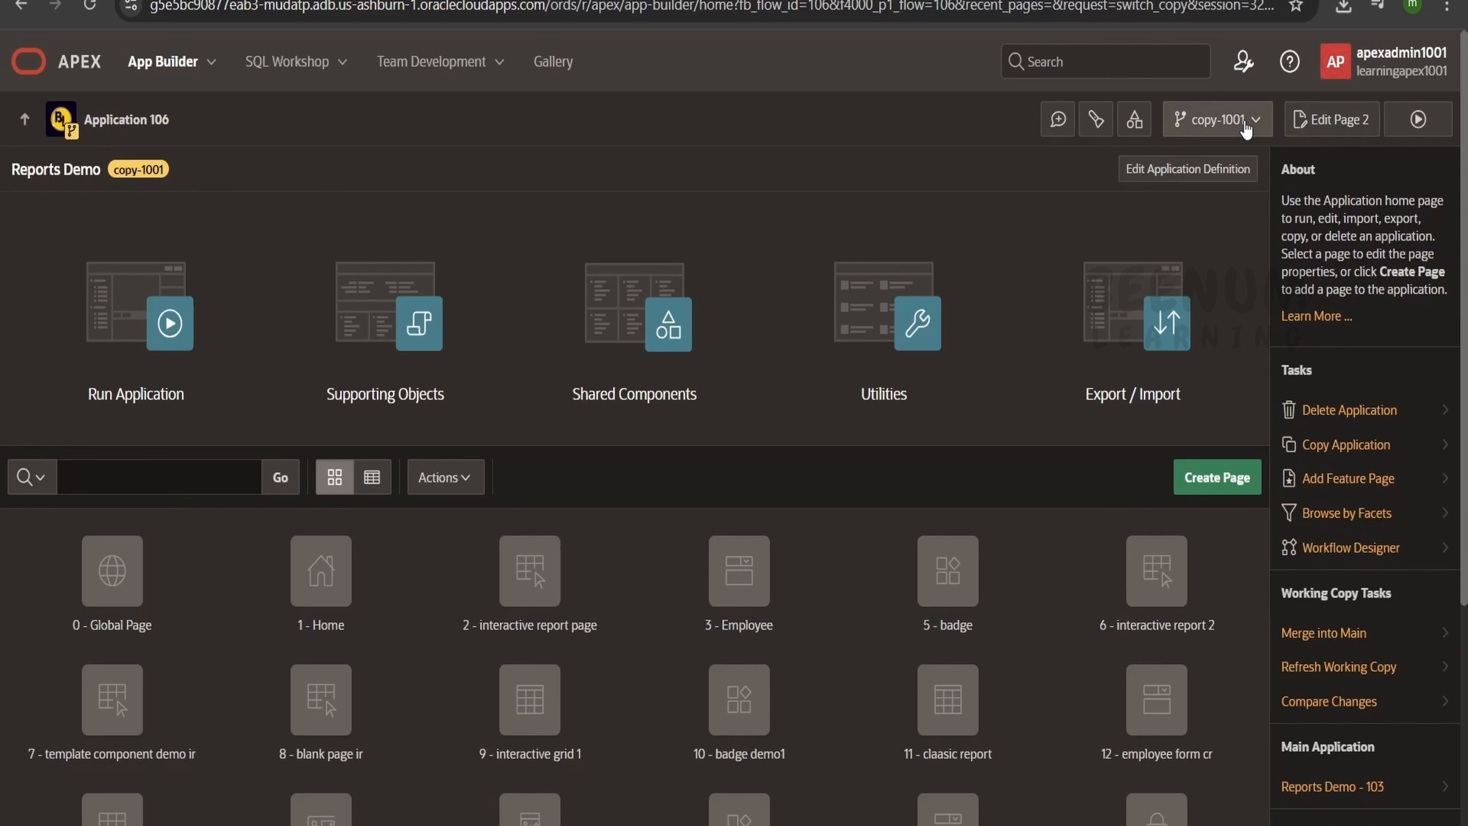
# Delete the copy-1001 working copy of Reports Demo.
pyautogui.click(1218, 119)
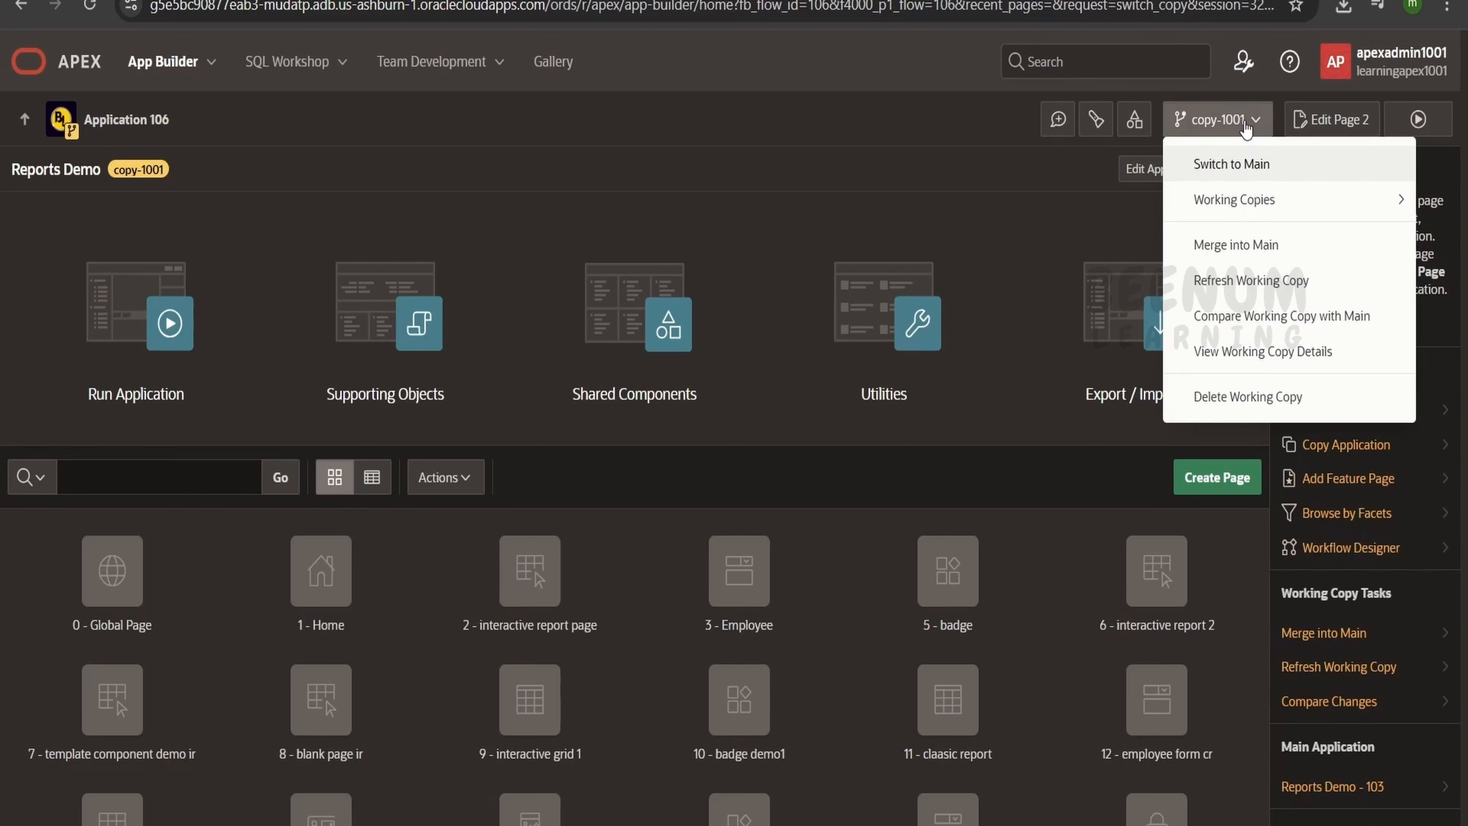
pyautogui.click(1249, 398)
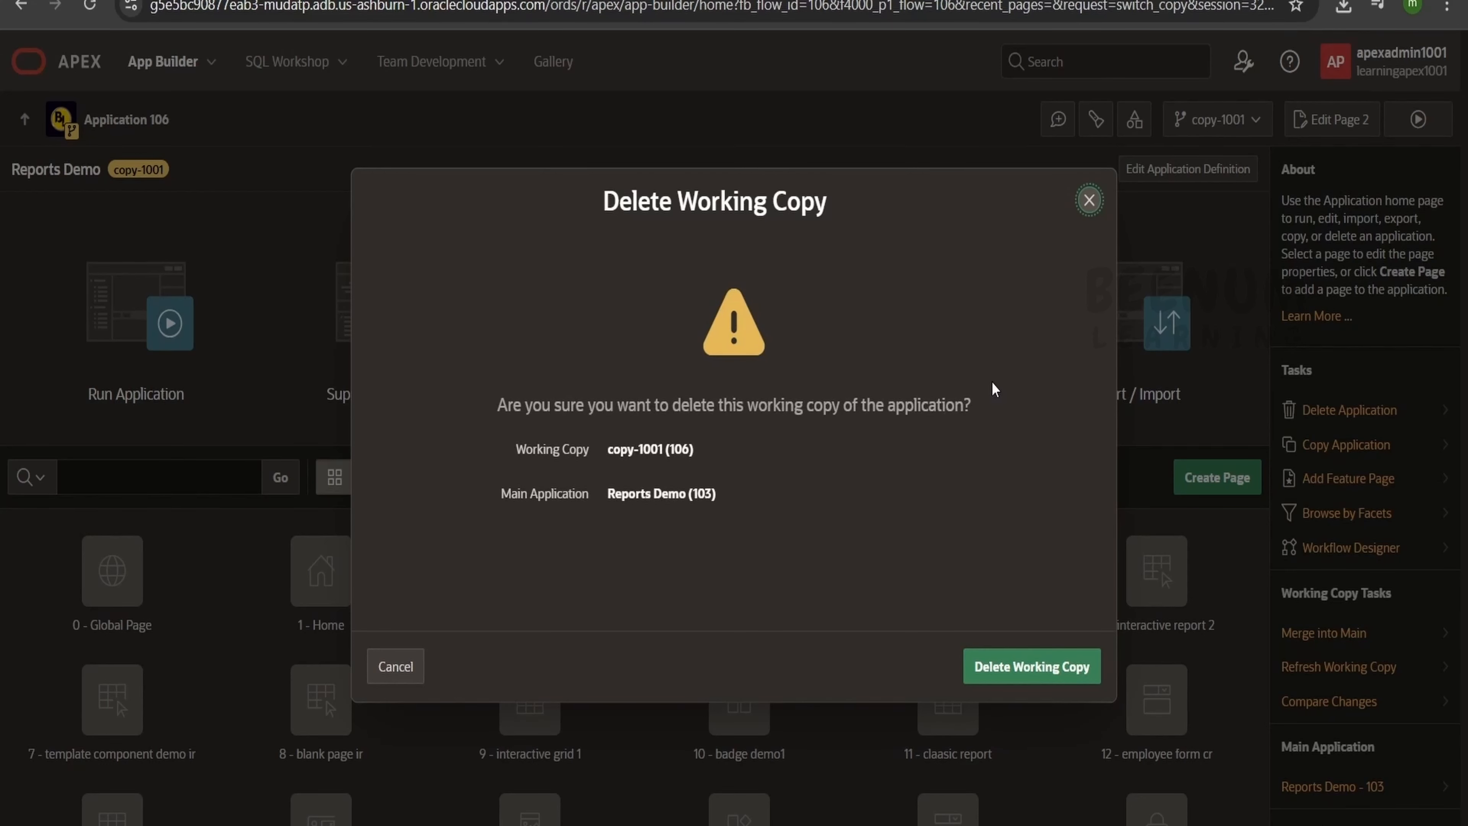
pyautogui.click(1061, 680)
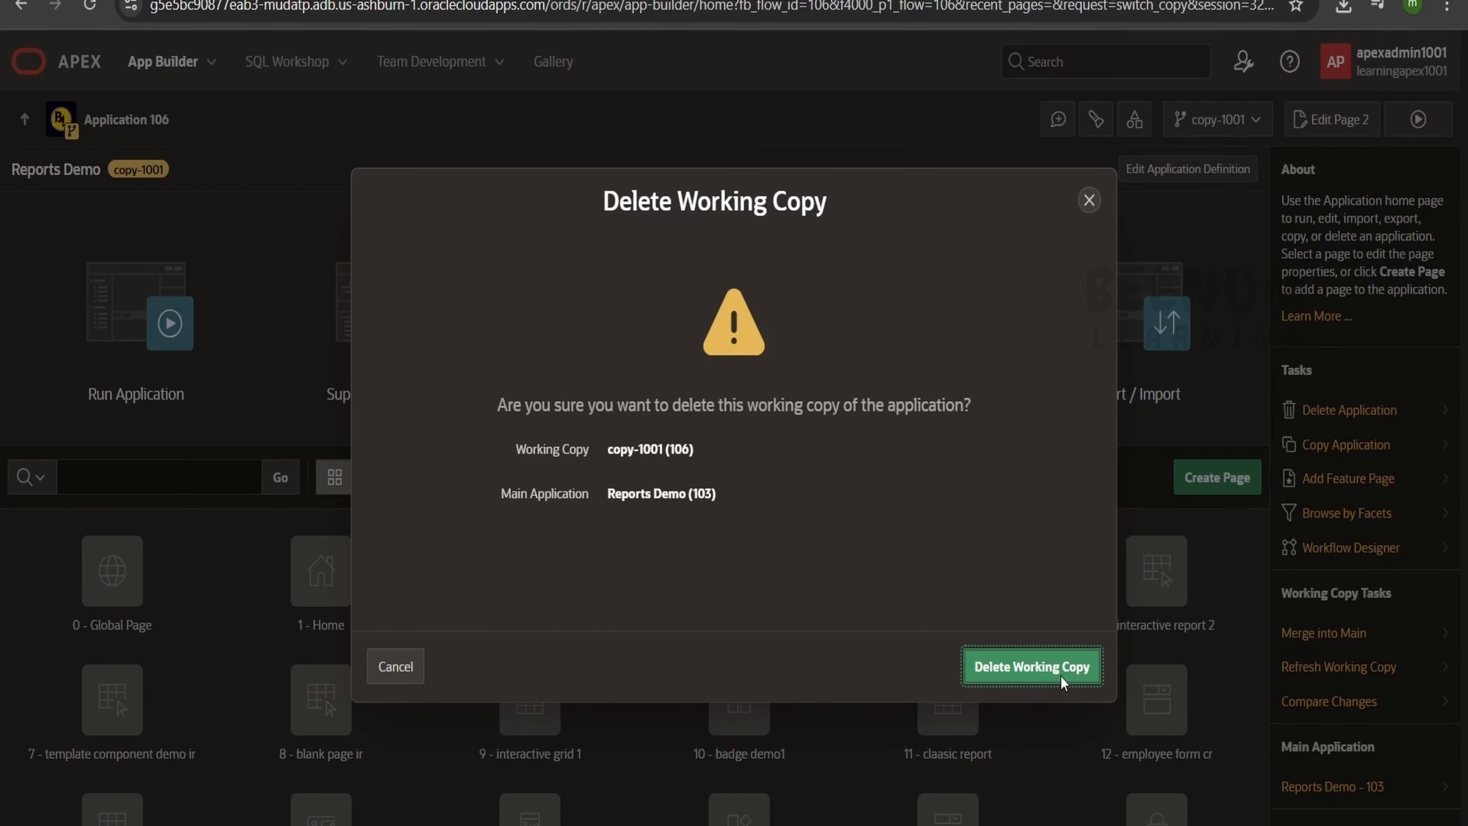
pyautogui.click(1062, 681)
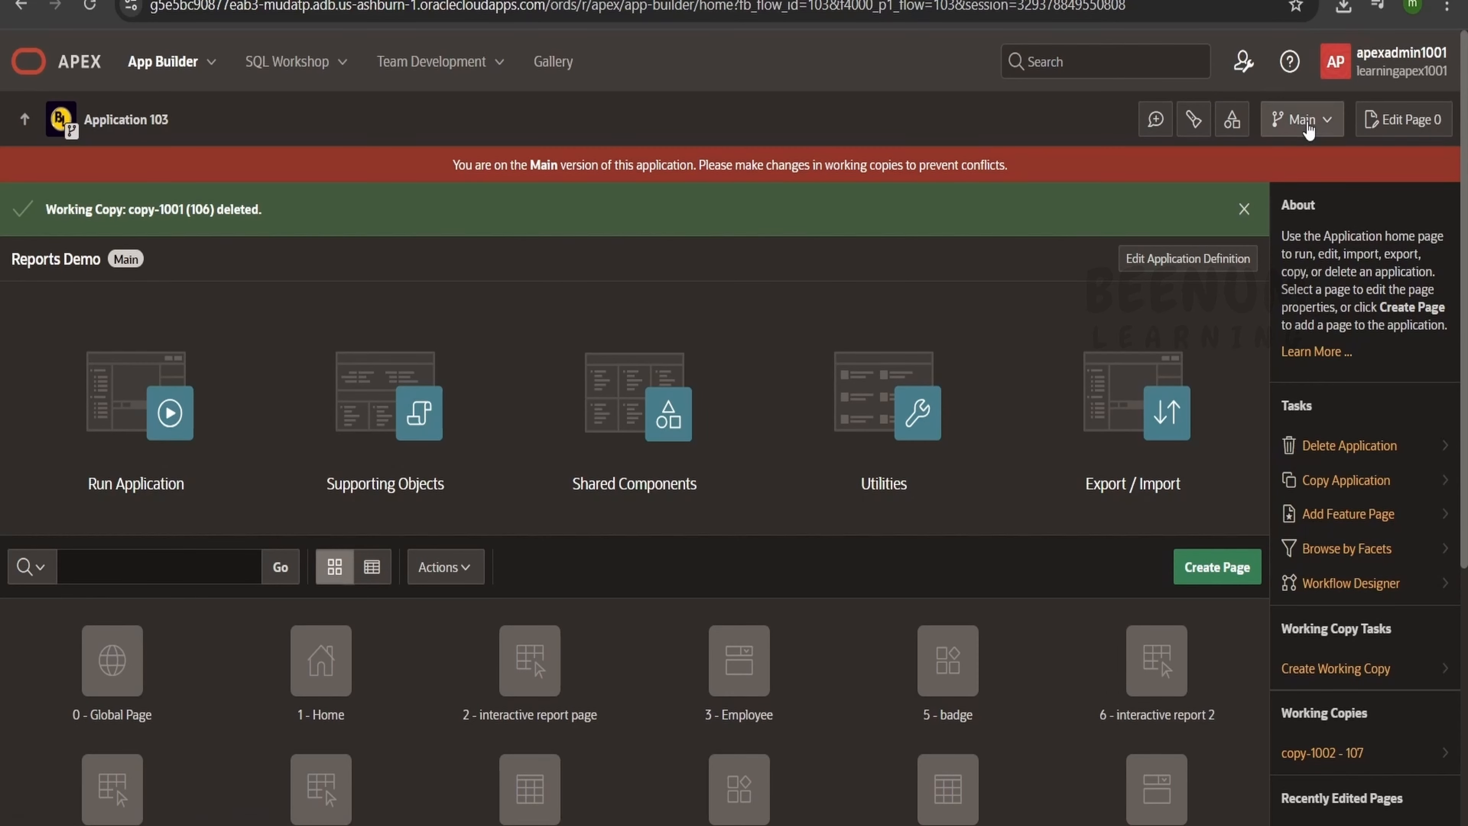
# Switch to the copy-1002 working copy and check the Employees report's columns on page 2, the interactive report page.
pyautogui.click(1306, 120)
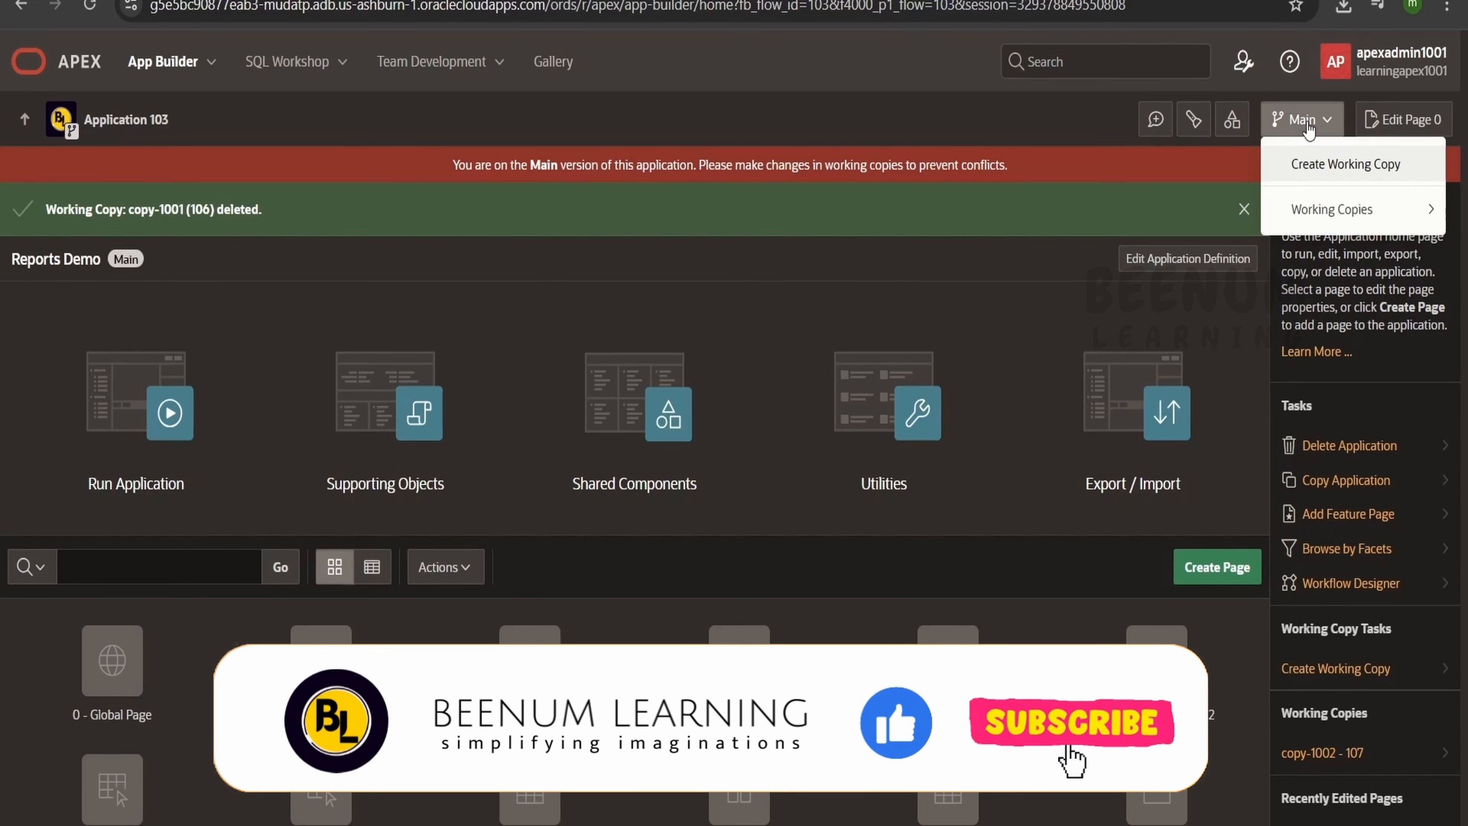
pyautogui.moveTo(1311, 210)
pyautogui.click(1197, 211)
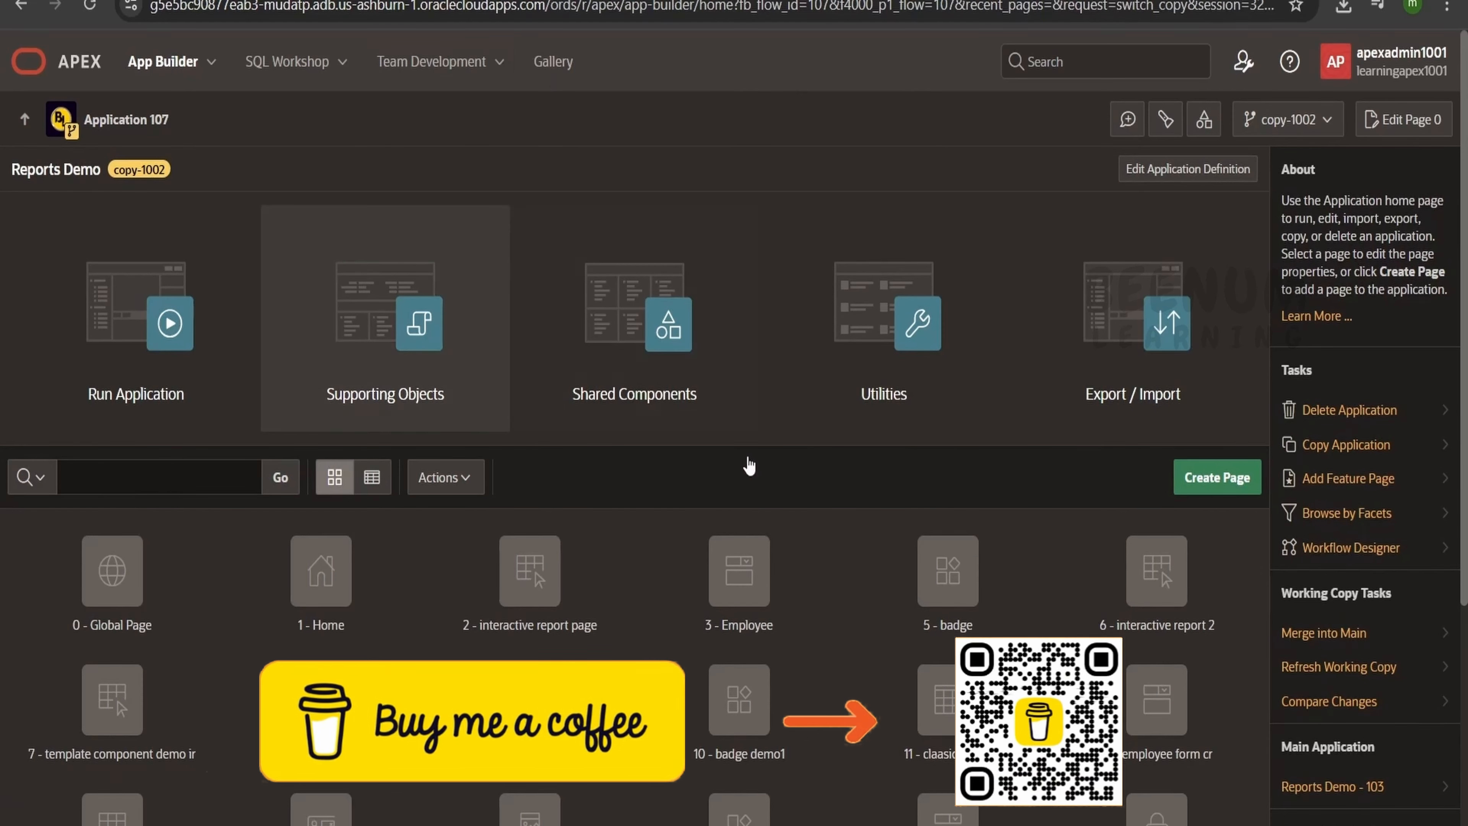
pyautogui.click(517, 599)
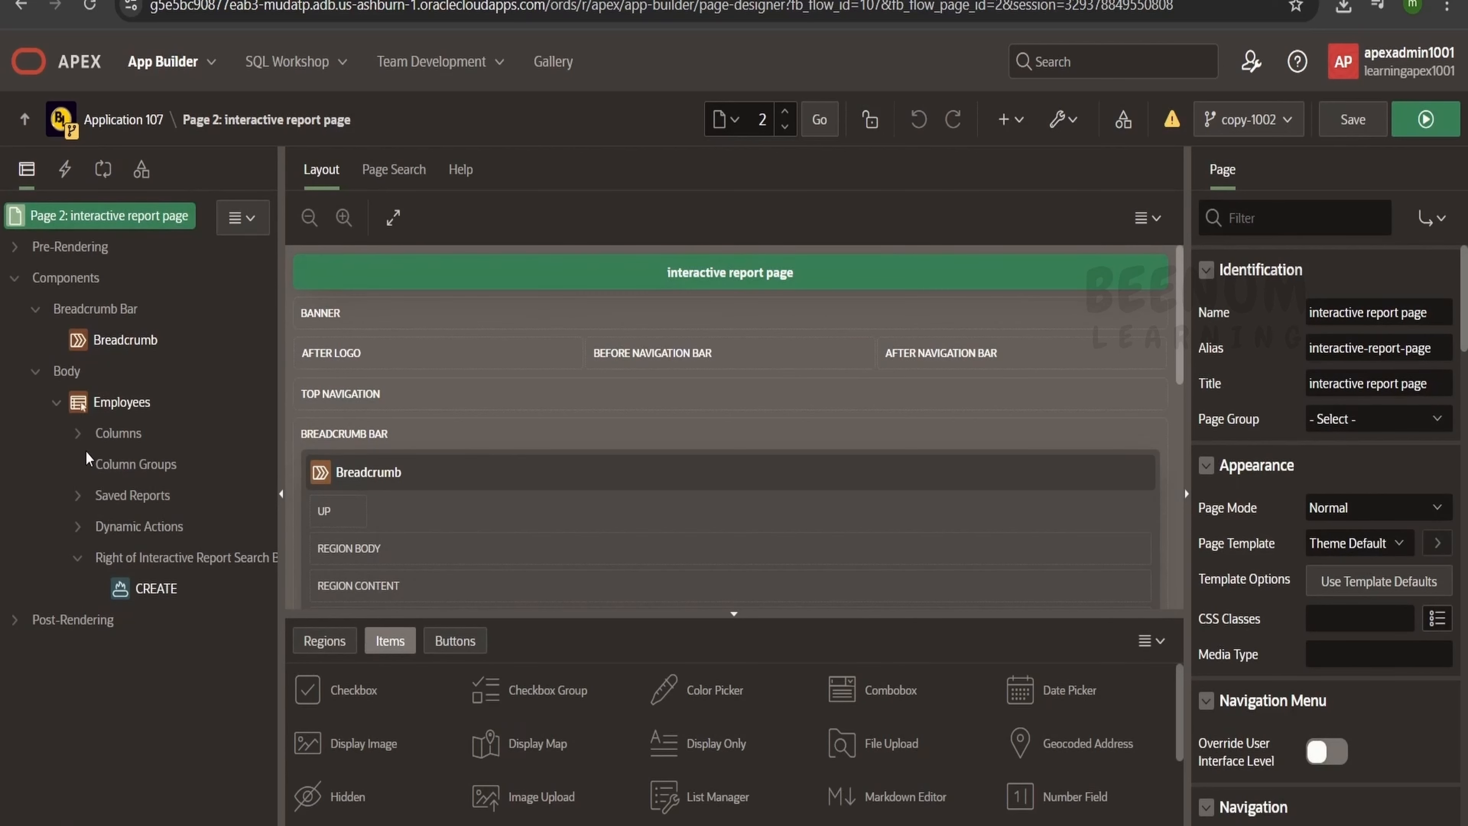
pyautogui.click(78, 434)
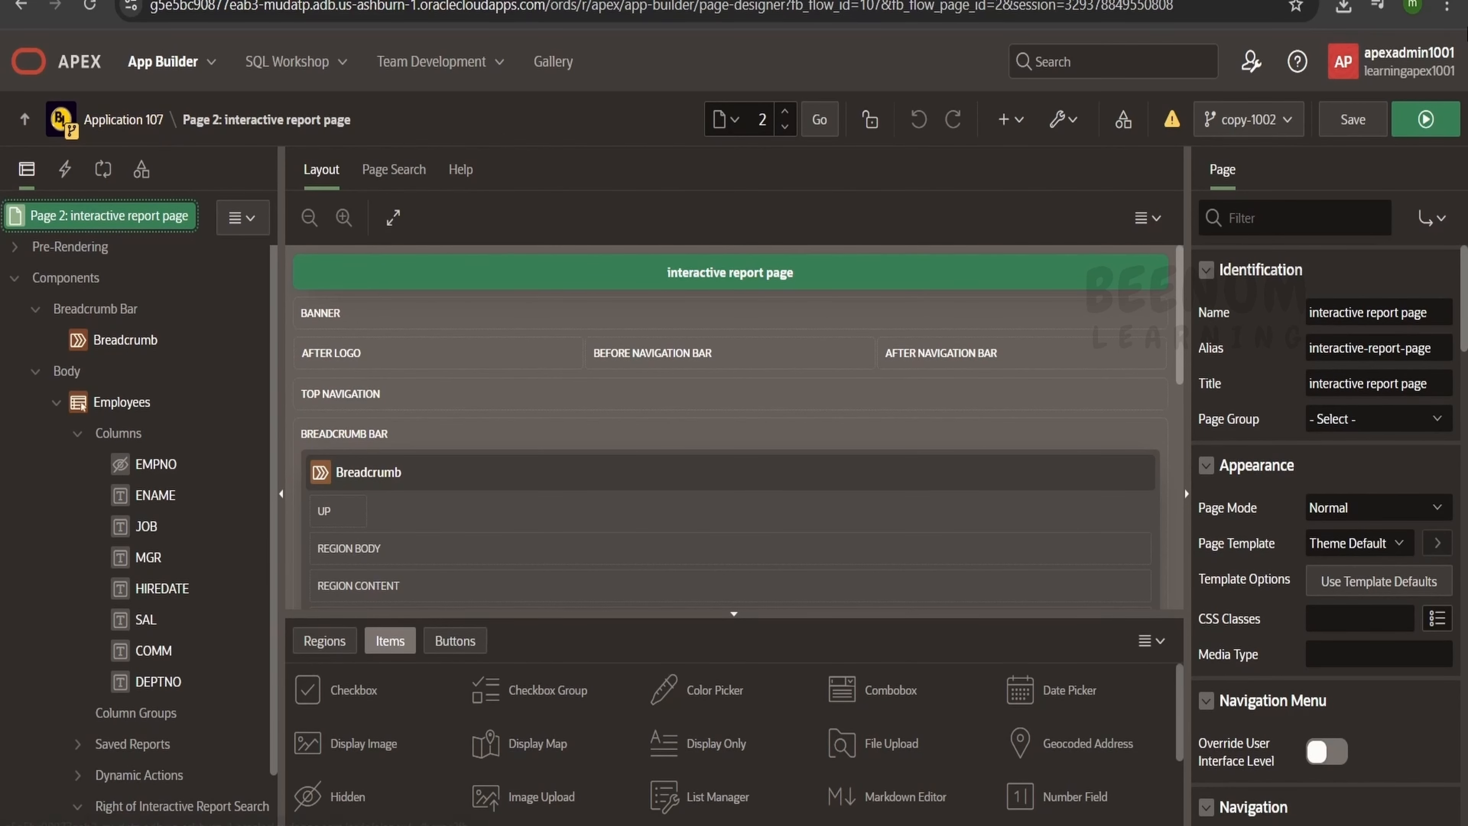
# Refresh copy-1002 from Main with the changed interactive report page, backing up the target app first.
pyautogui.click(145, 120)
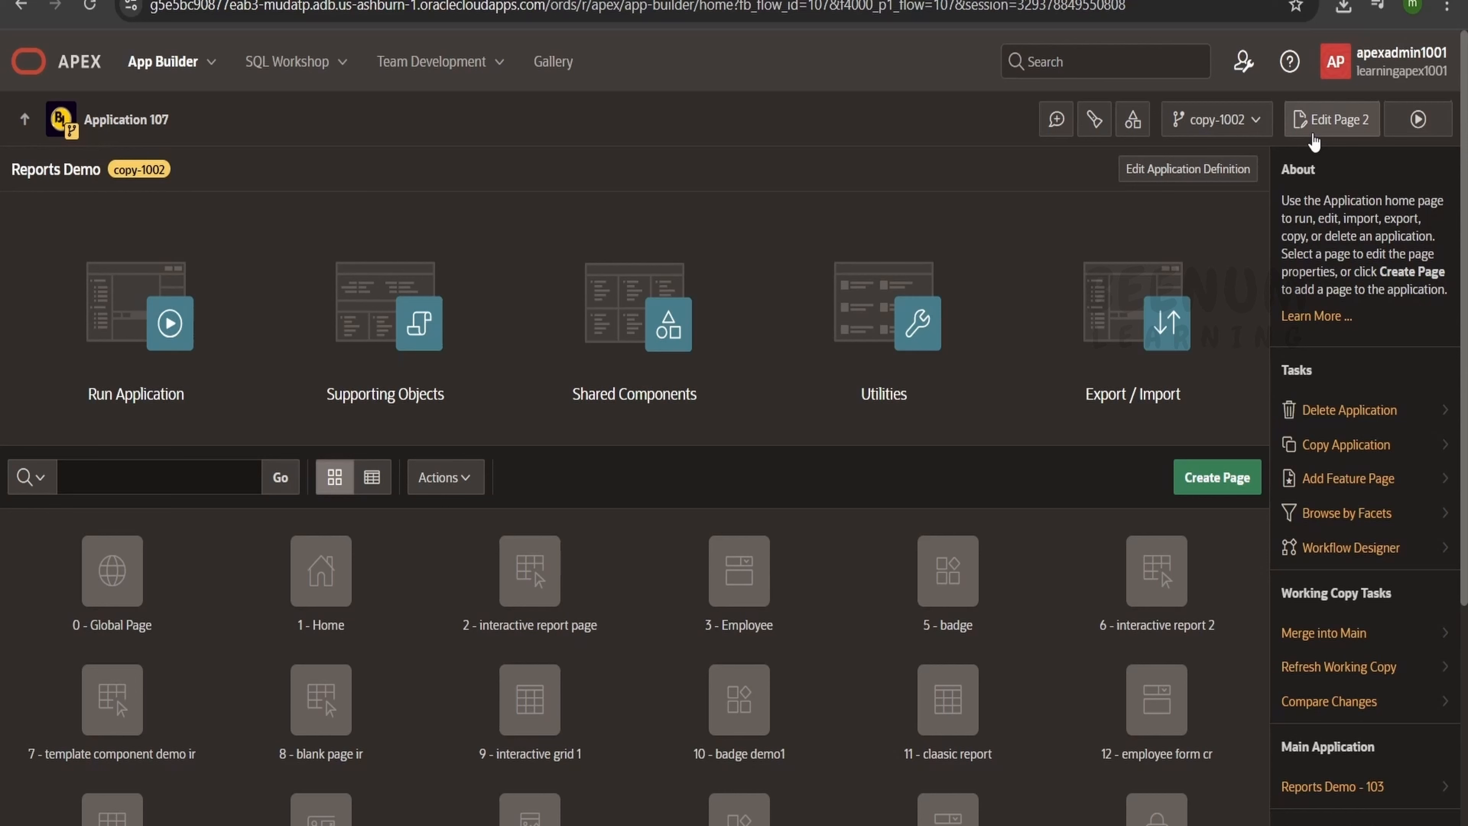
pyautogui.click(1249, 129)
pyautogui.click(1255, 294)
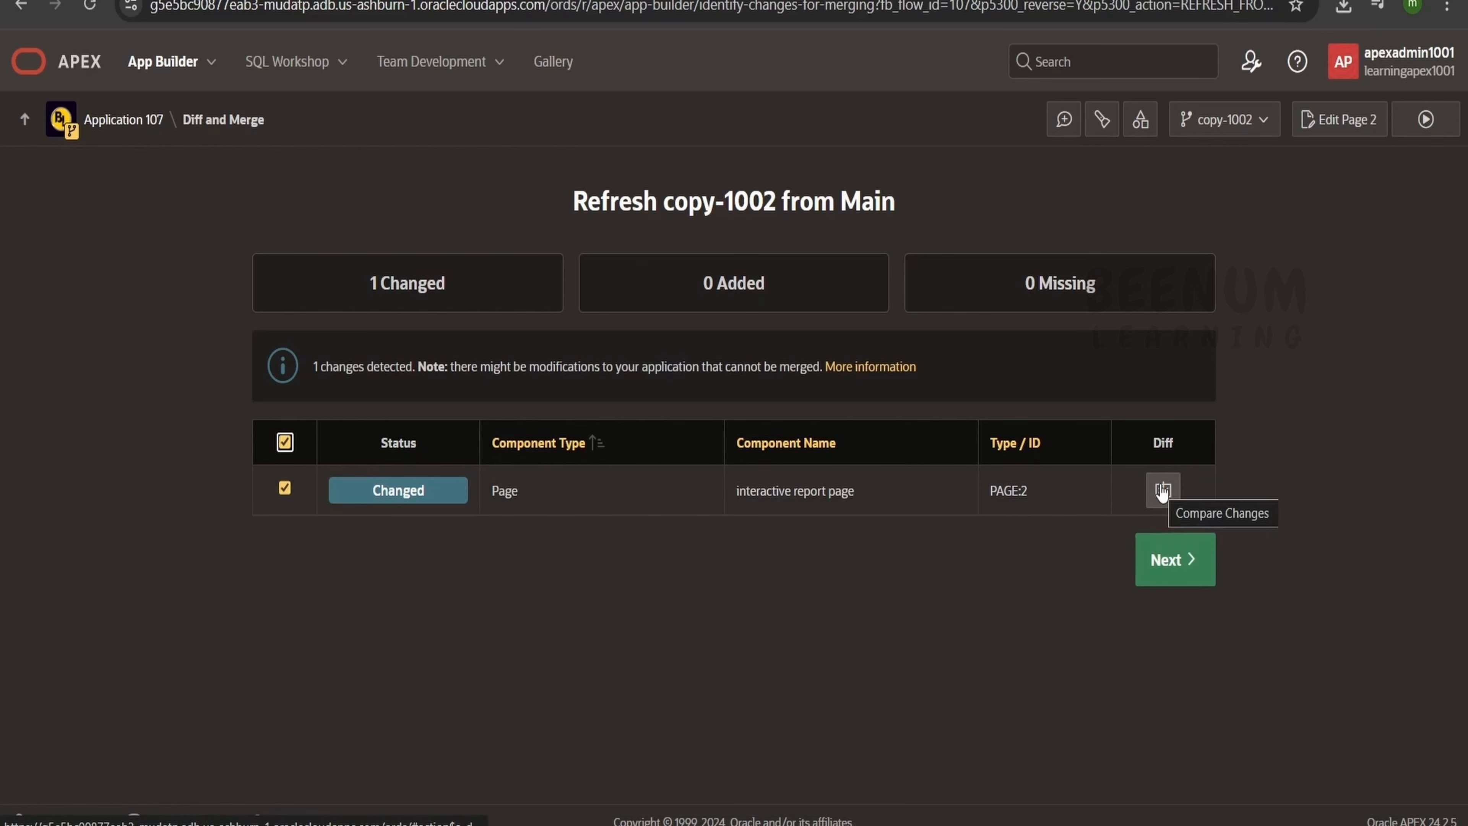
pyautogui.click(1179, 558)
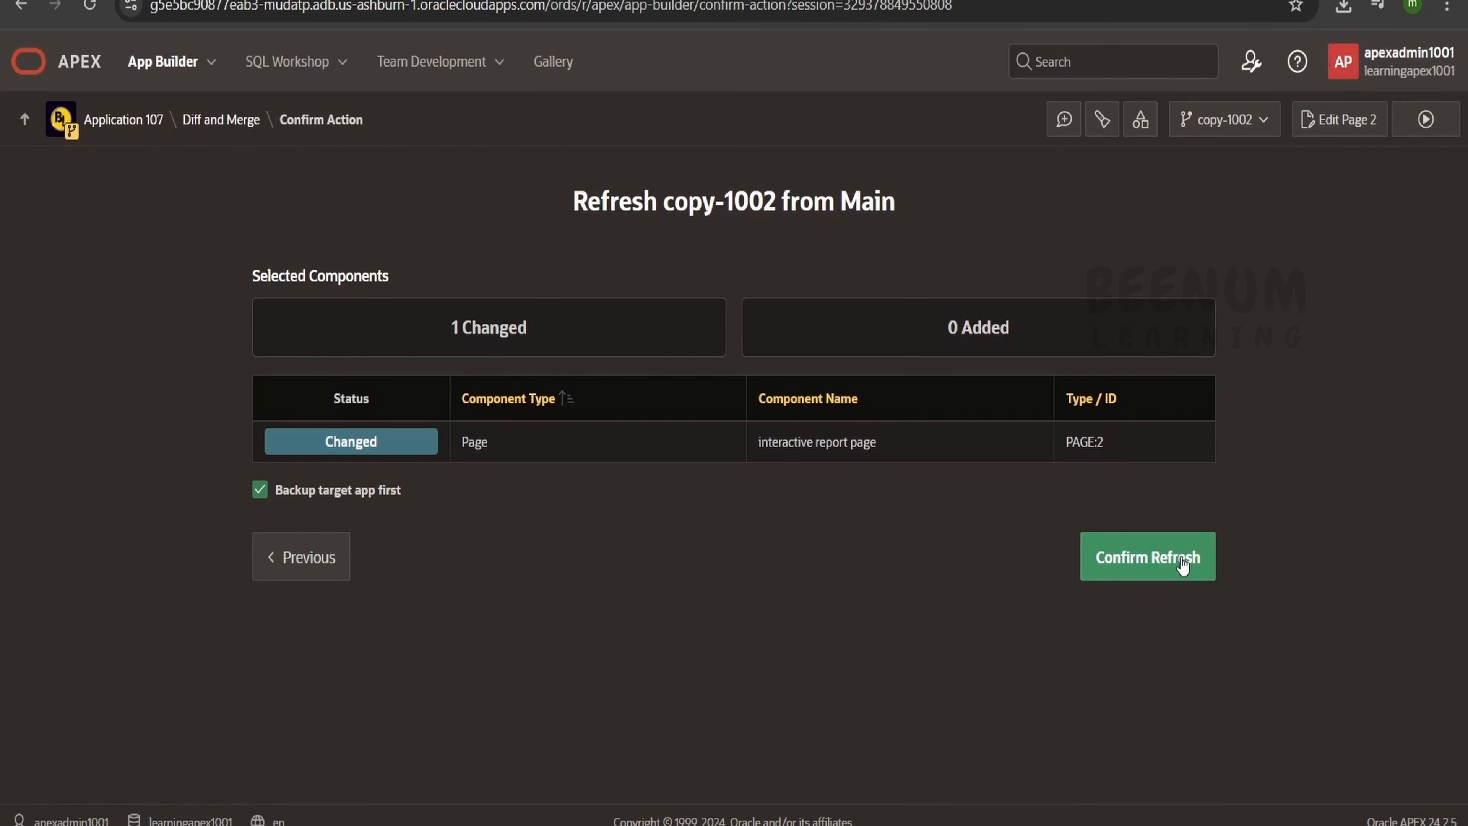
pyautogui.click(1181, 563)
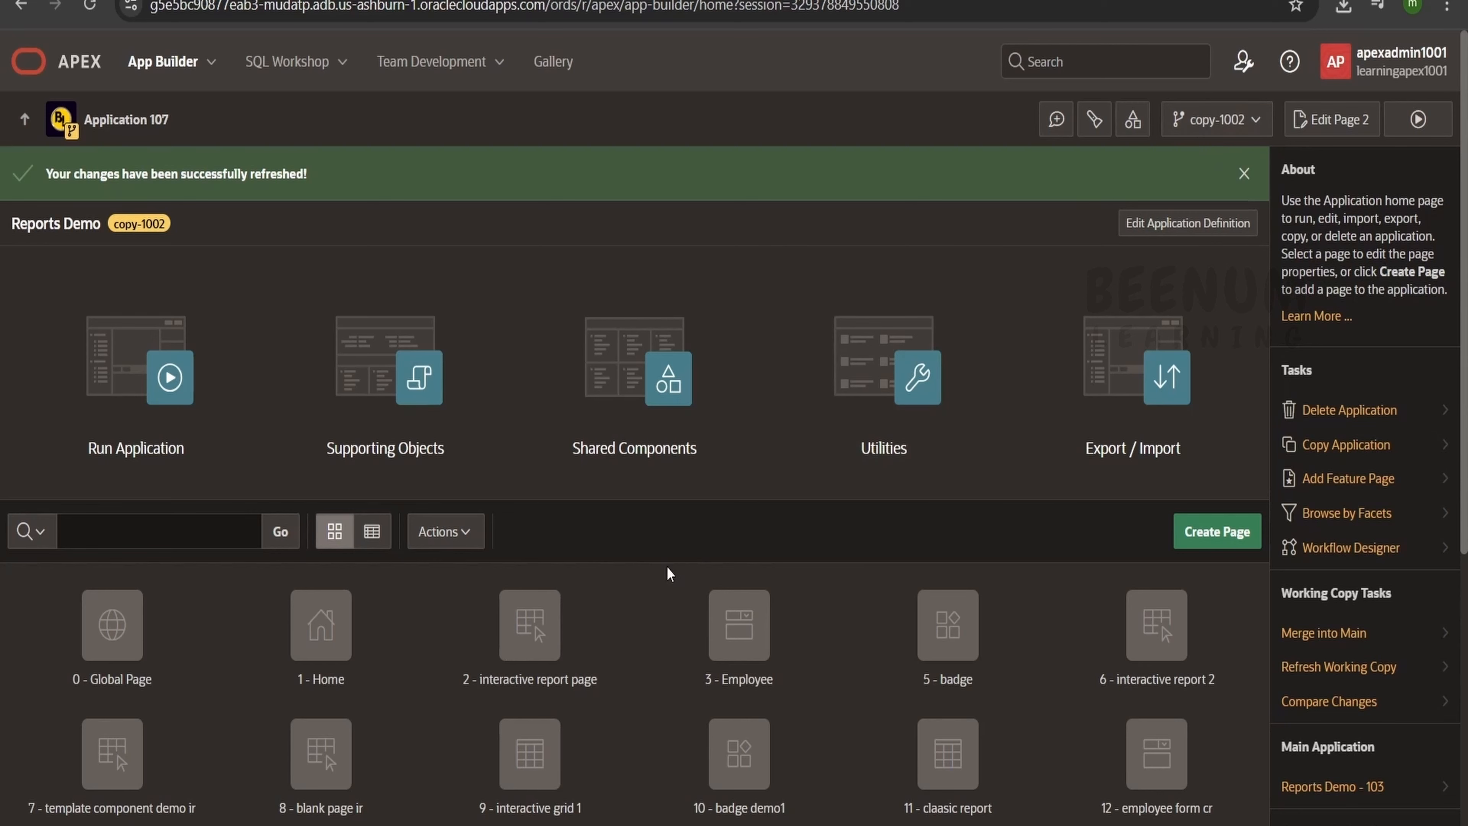
# Check the Employees report's columns on page 2 of copy-1002 and view the page's differences from Main.
pyautogui.click(566, 633)
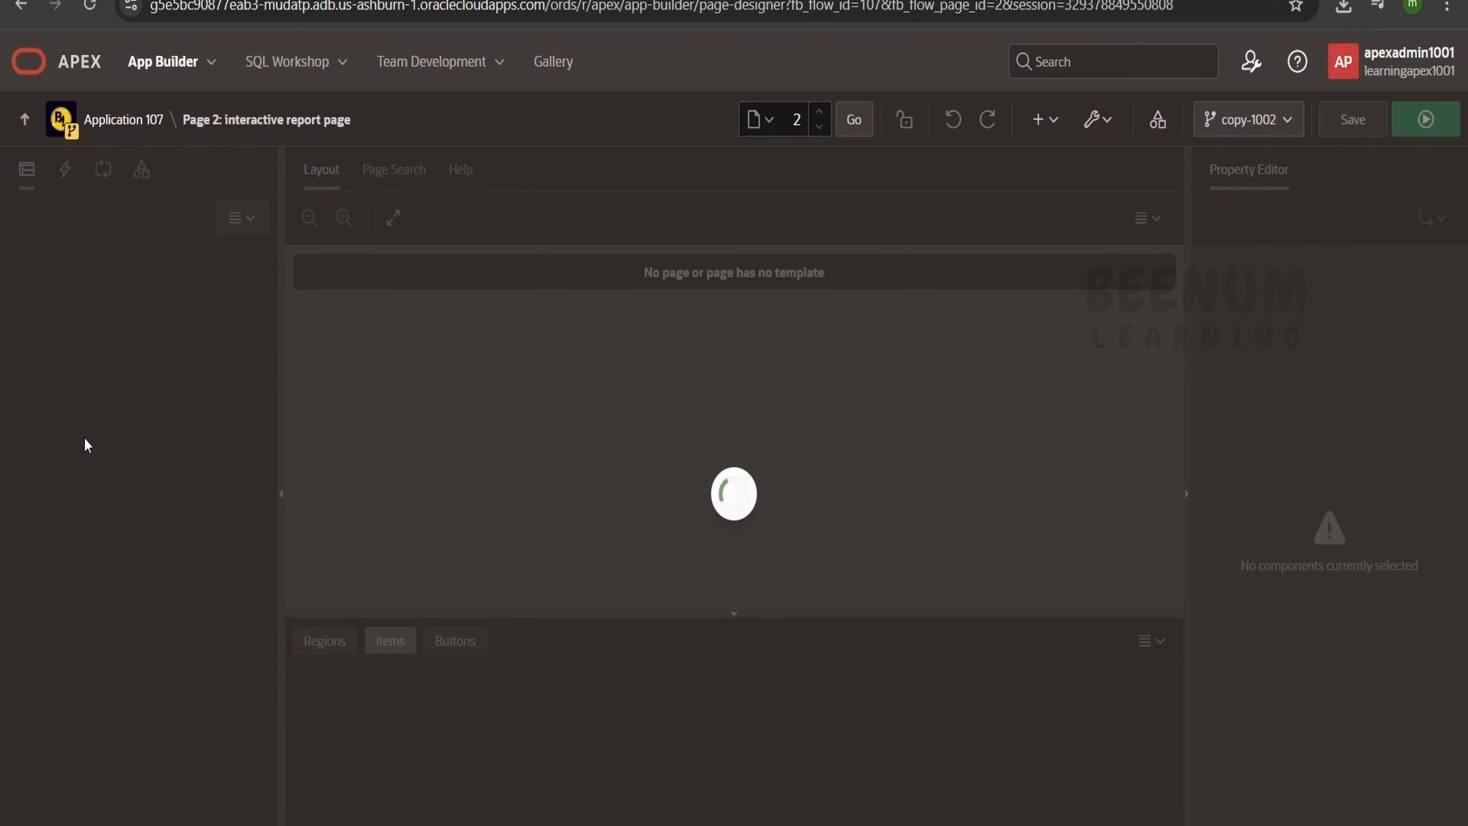
pyautogui.click(78, 434)
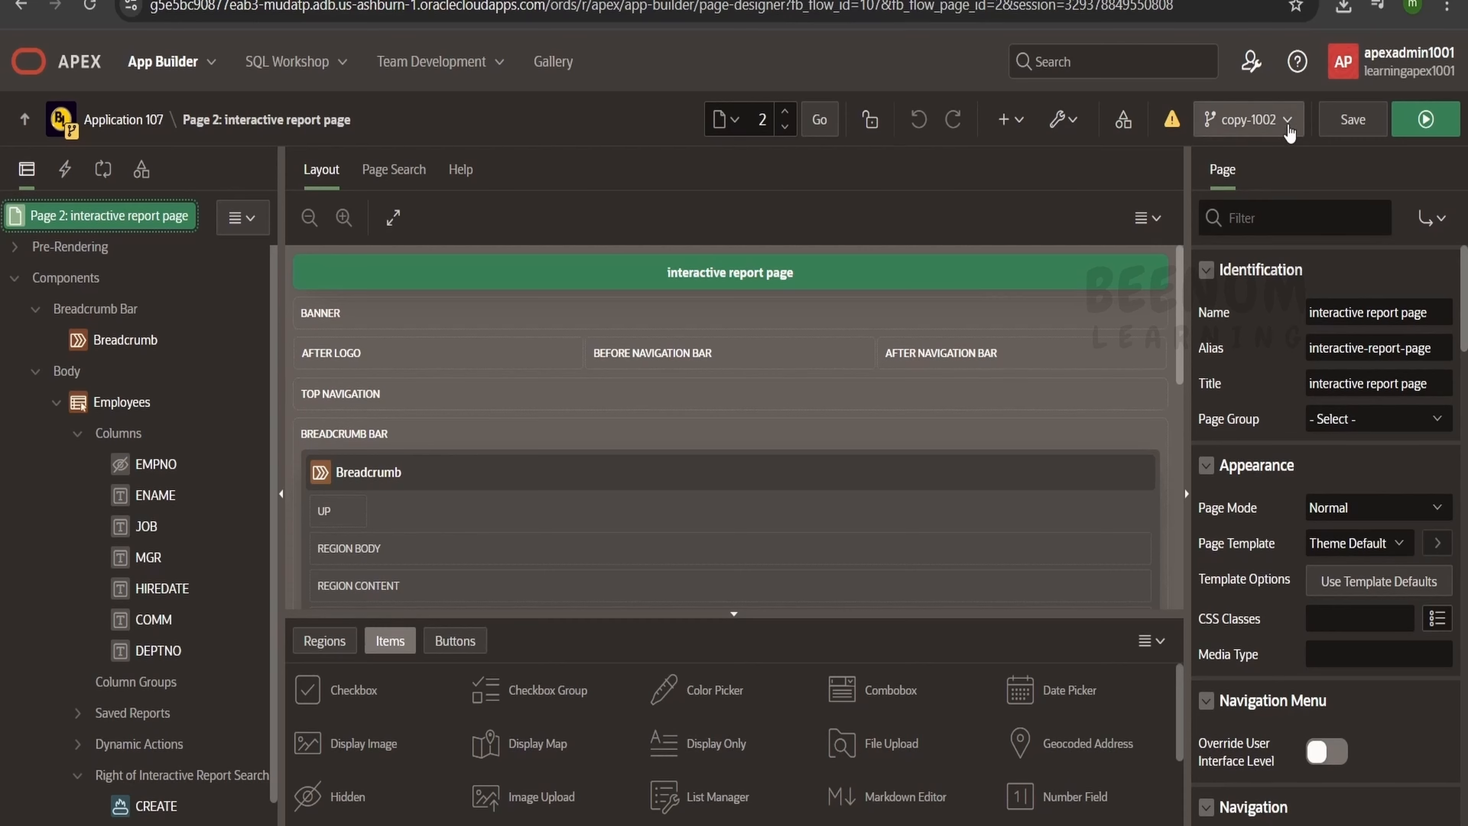
pyautogui.click(1289, 133)
pyautogui.click(1179, 133)
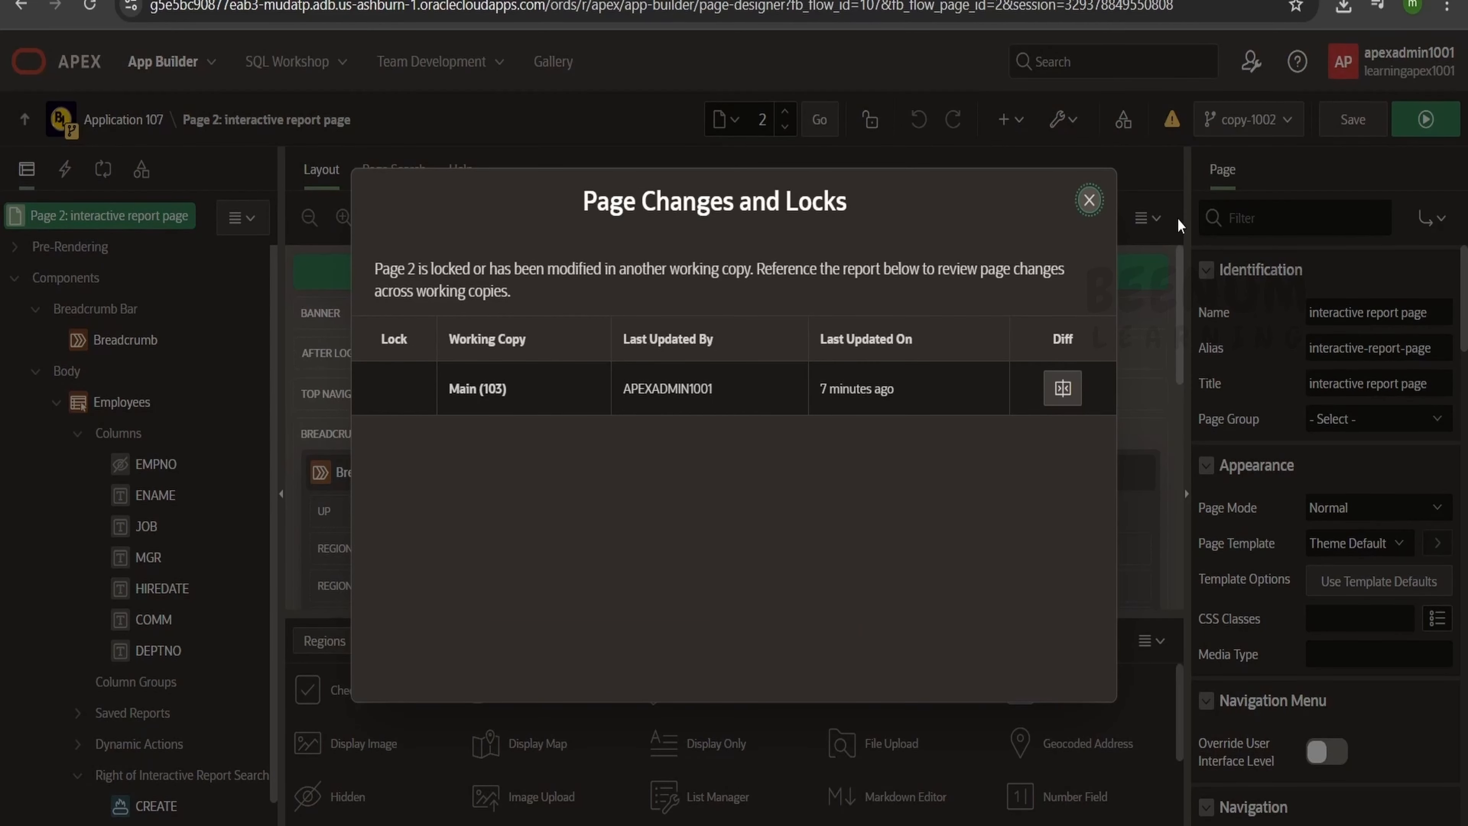
pyautogui.click(1077, 388)
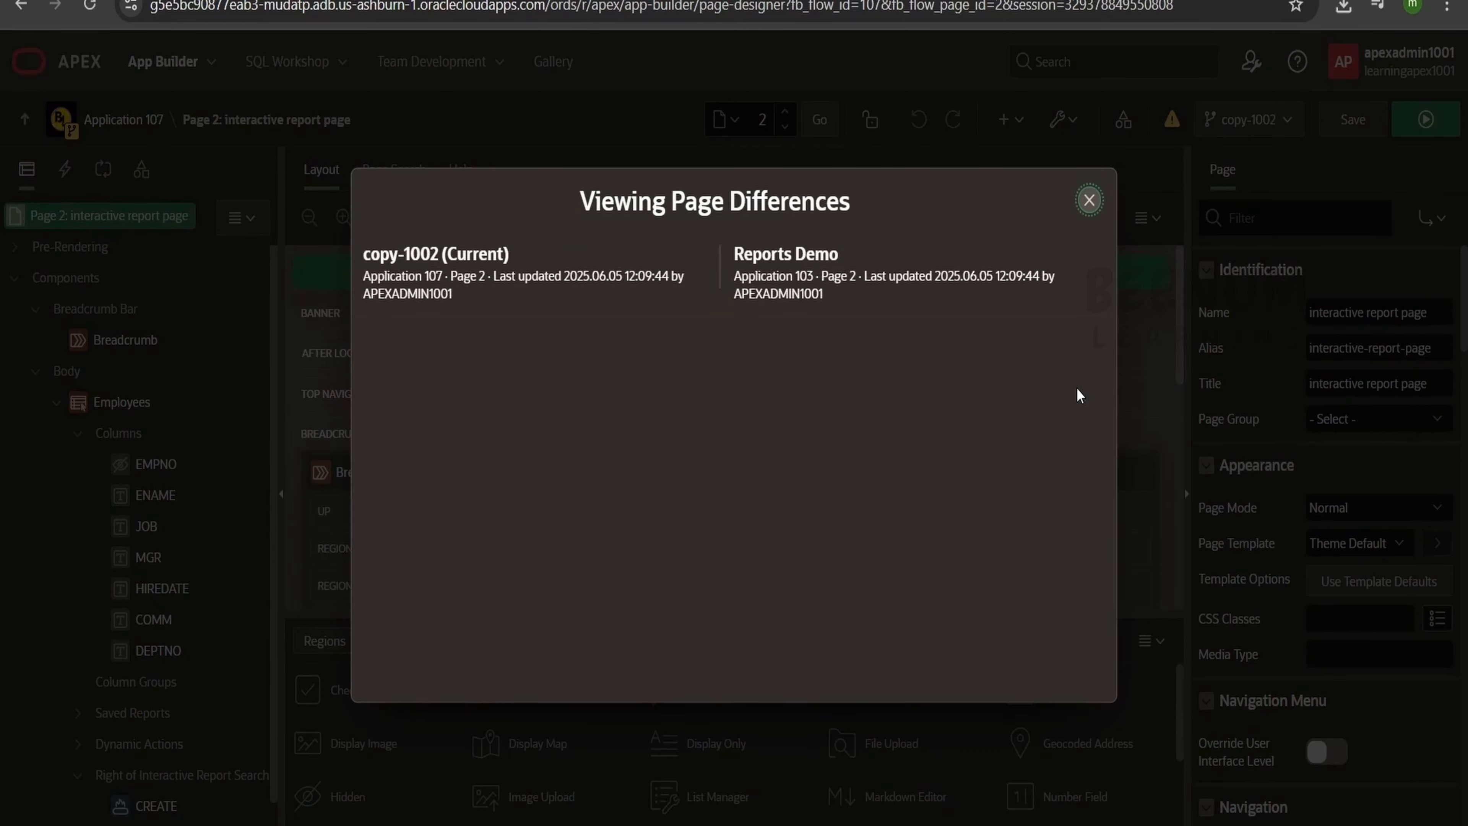